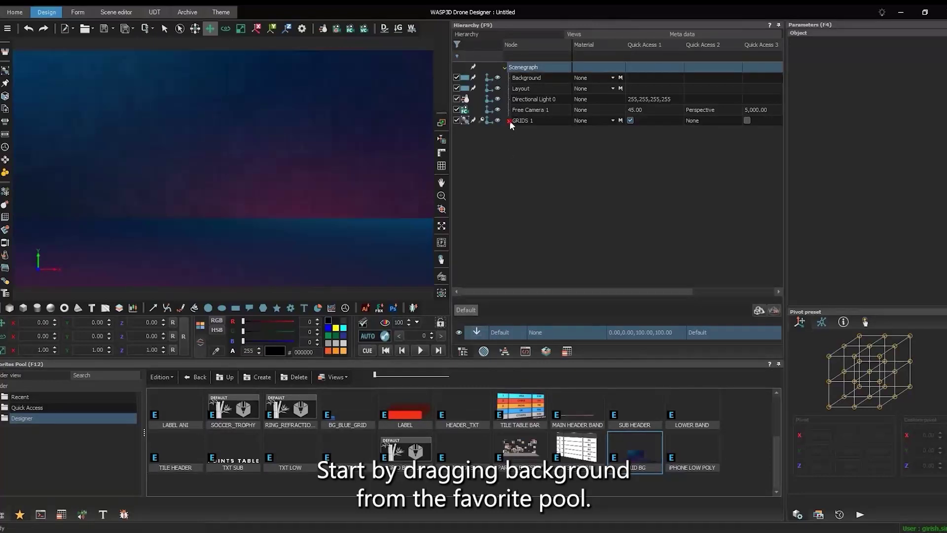
click(509, 121)
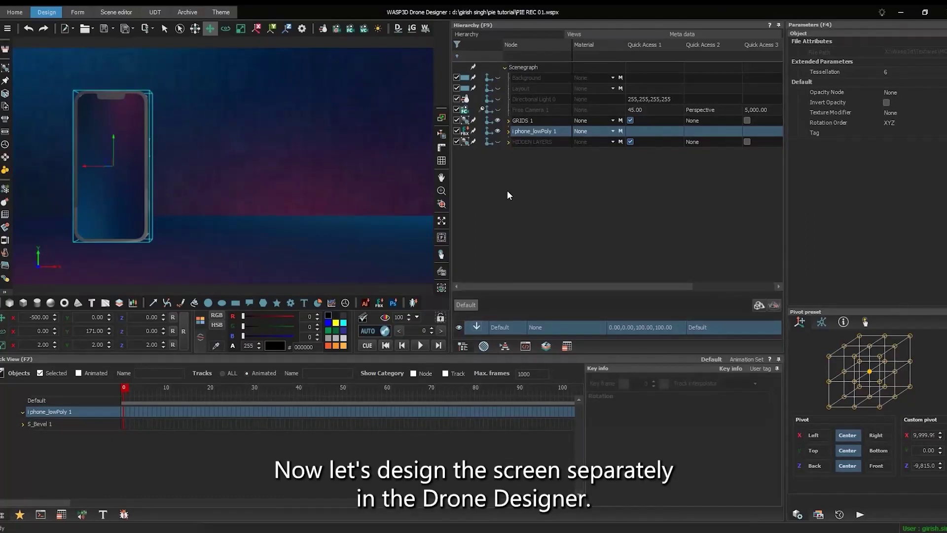
Add a rectangle to the scene and rename its node SCREEN REF
click(233, 301)
click(537, 152)
double_click(537, 152)
text(SCREEN REF)
key(Return)
Set the SCREEN REF rectangle's width to 320 and height to 660
double_click(894, 53)
text(320)
click(933, 62)
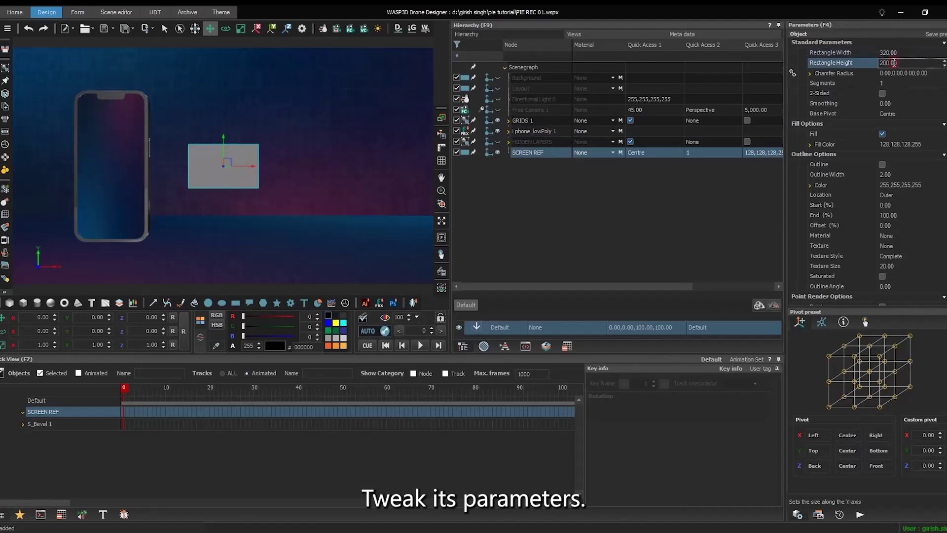
double_click(932, 62)
text(660)
Round the rectangle's corners with a chamfer radius of 45 and 20 segments
click(809, 73)
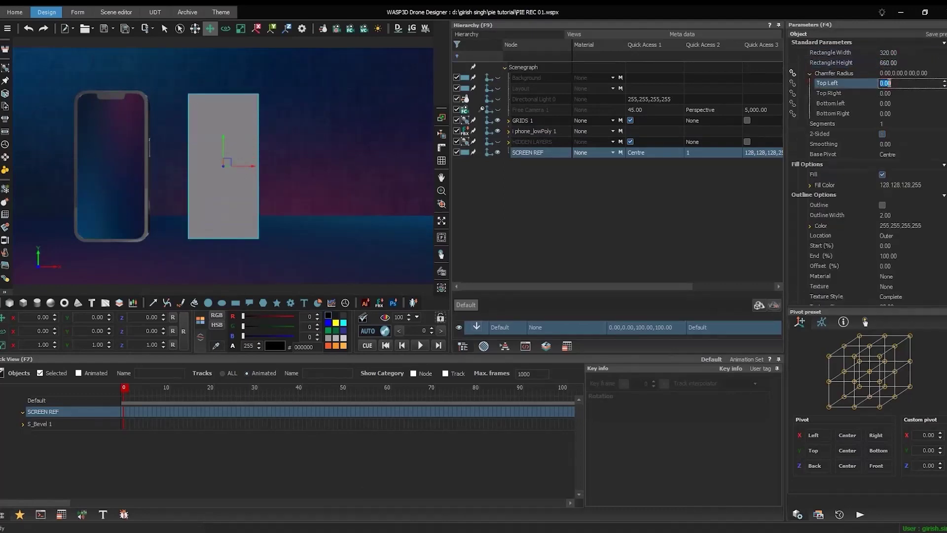
double_click(887, 82)
text(45)
key(Return)
double_click(886, 123)
text(20)
key(Return)
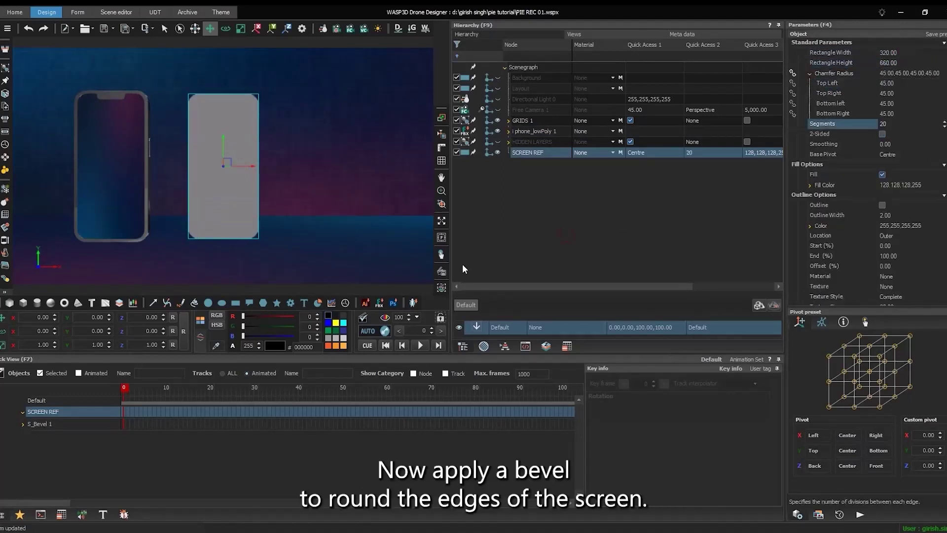
Add a bevel object to the scene and rename it SCREEN
click(8, 266)
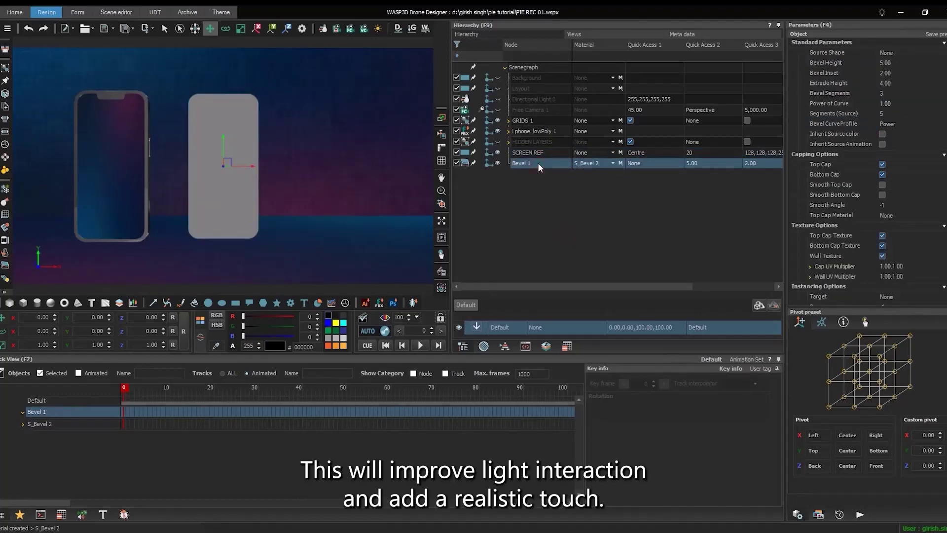
double_click(537, 161)
text(SCREEN)
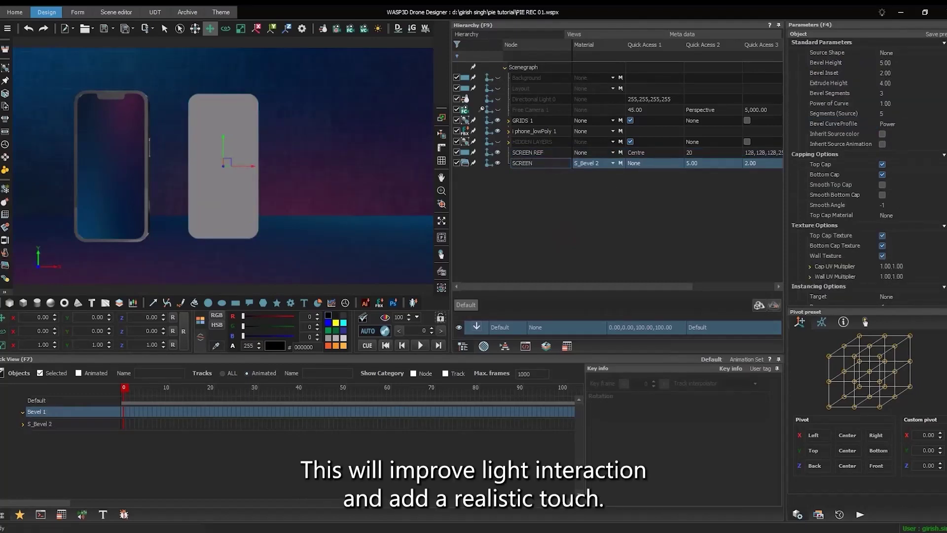
key(Return)
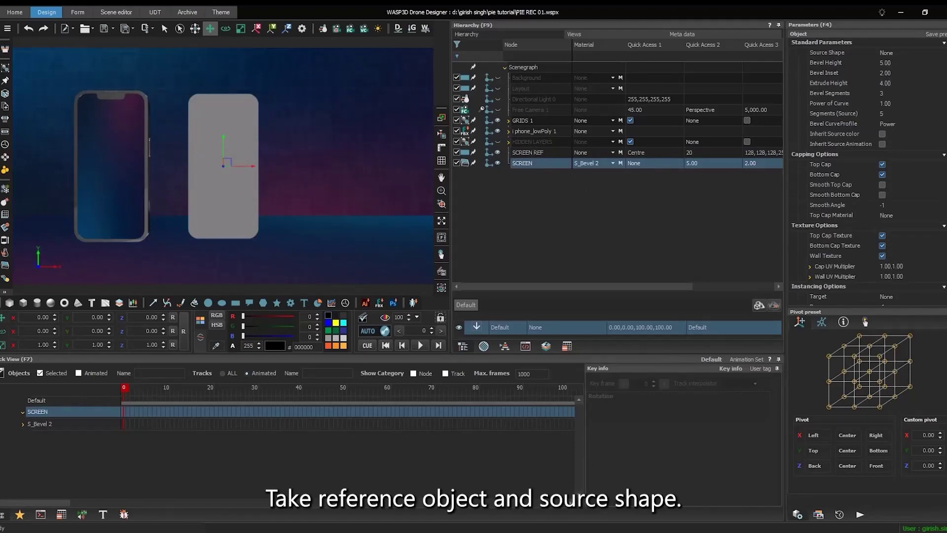
Assign SCREEN REF as the bevel's source shape and hide the SCREEN REF node
click(895, 53)
click(811, 150)
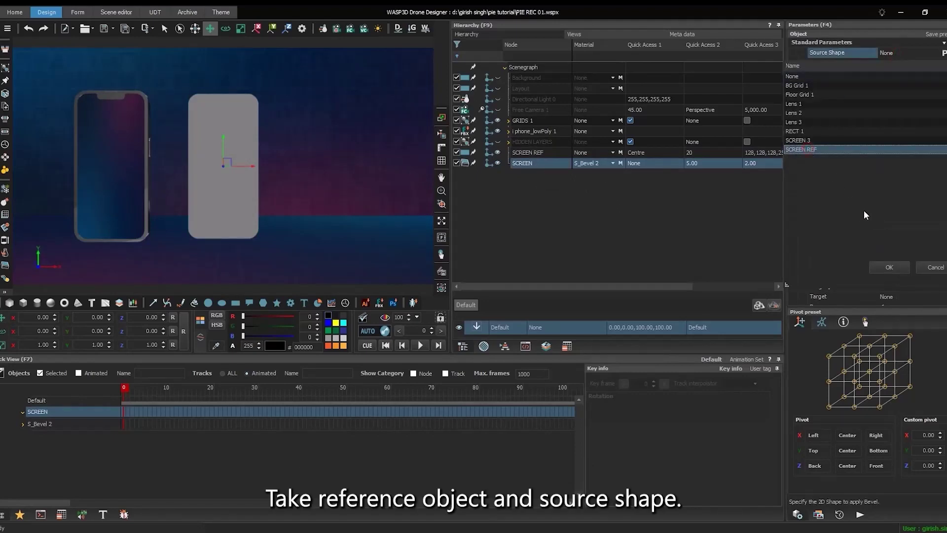
click(888, 267)
click(497, 152)
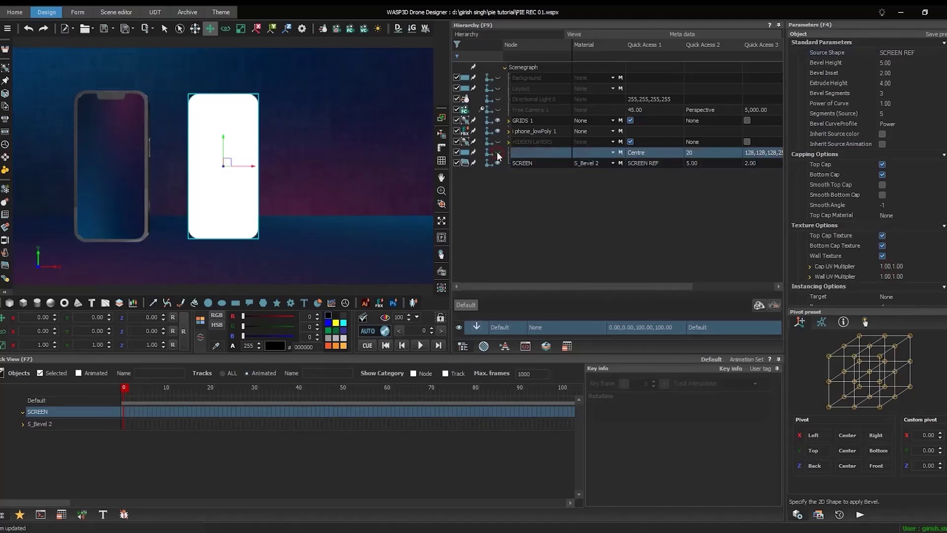
Set the SCREEN bevel's extrude height to 0 and enable Smooth Top Cap
click(885, 83)
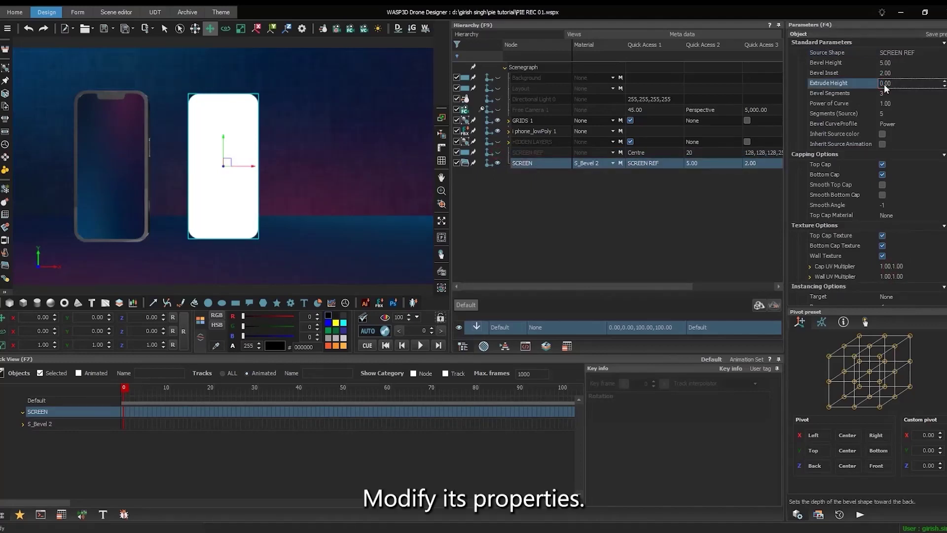
text(0)
click(881, 183)
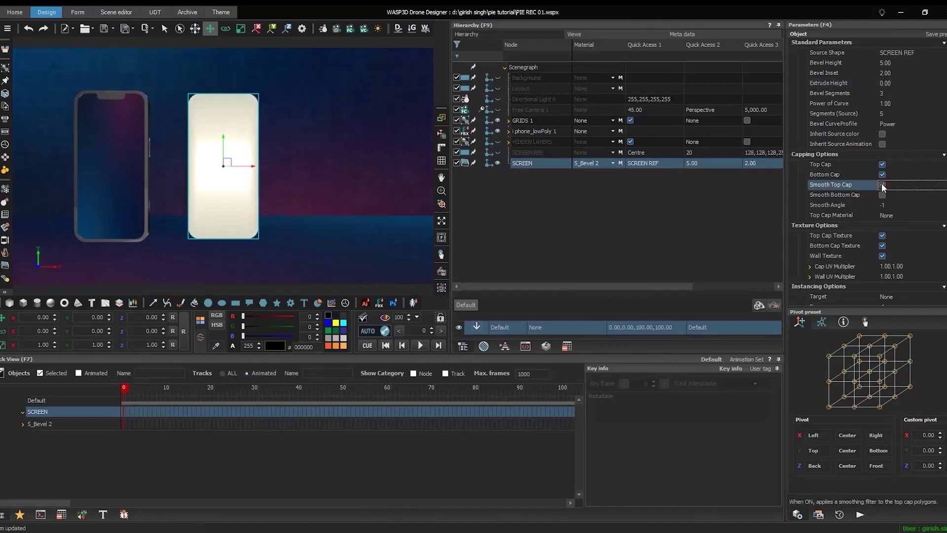
Rename the bevel's S_Bevel 2 material as REFRACTION MAT and select it for editing
key(F5)
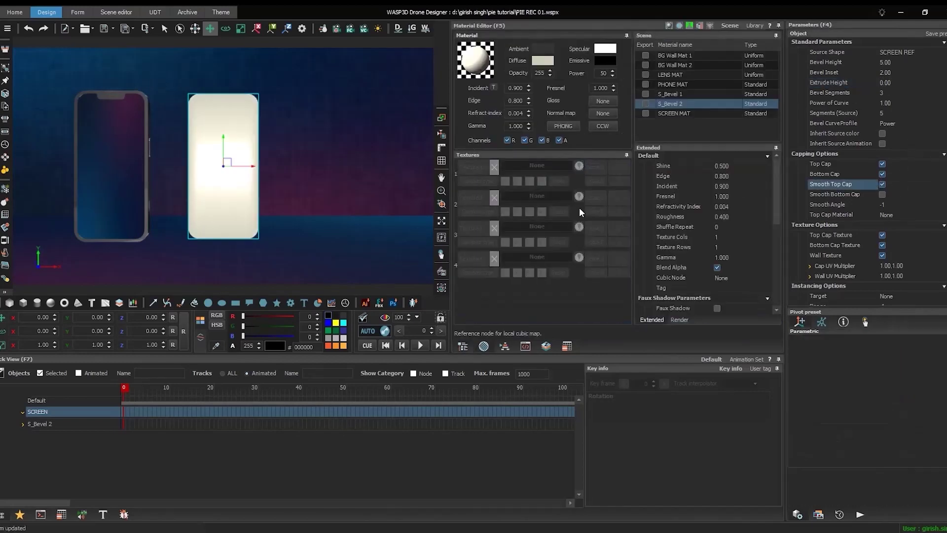
double_click(677, 105)
text(REFRACTION MAT)
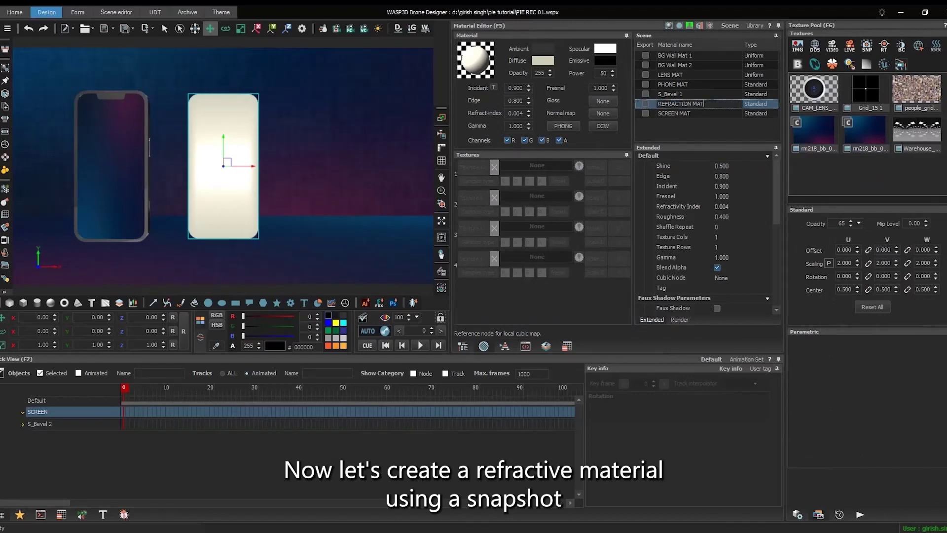
key(Return)
click(678, 95)
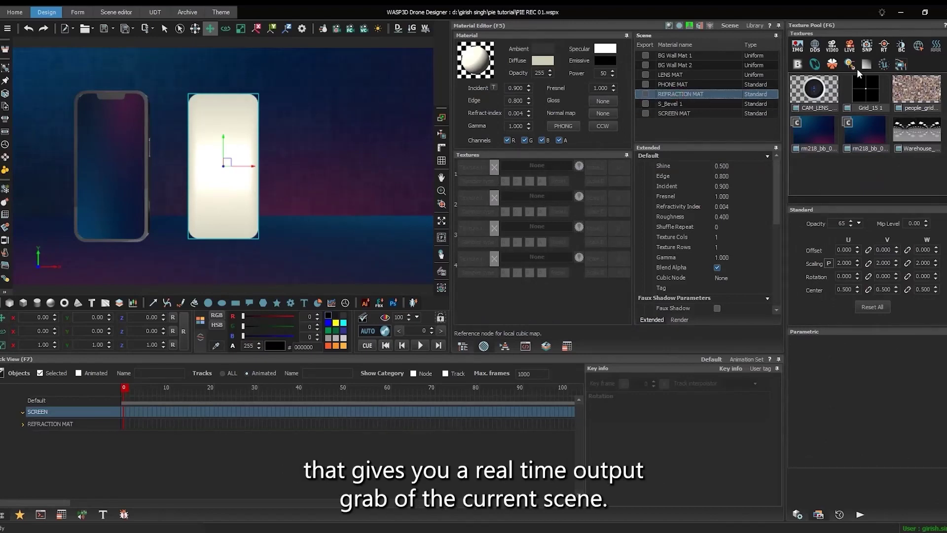
Create a snapshot texture and set it to stage 1 of REFRACTION MAT
click(867, 47)
right_click(868, 132)
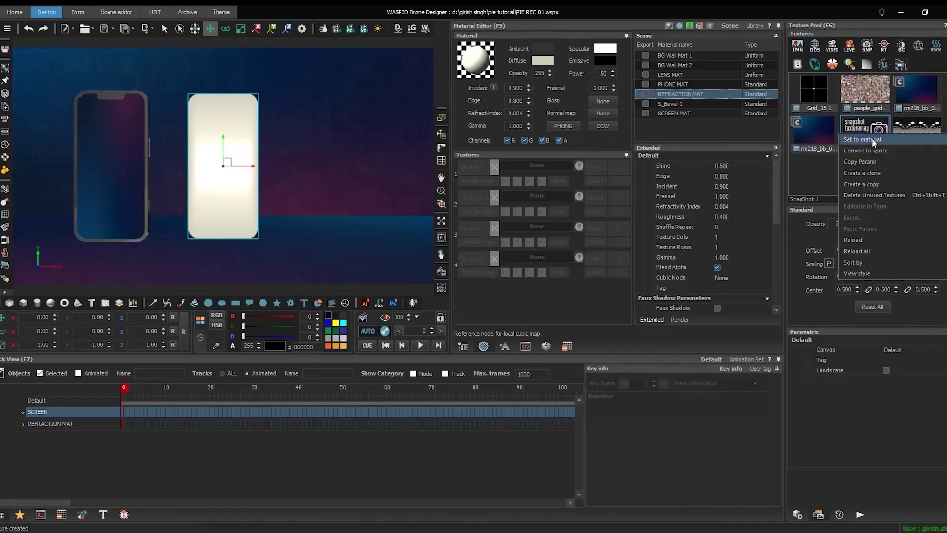
mouse_move(871, 140)
click(813, 142)
Make the snapshot stage a Refraction texture with the Normal P sampler, and set the material's refract index to 1.000
click(476, 168)
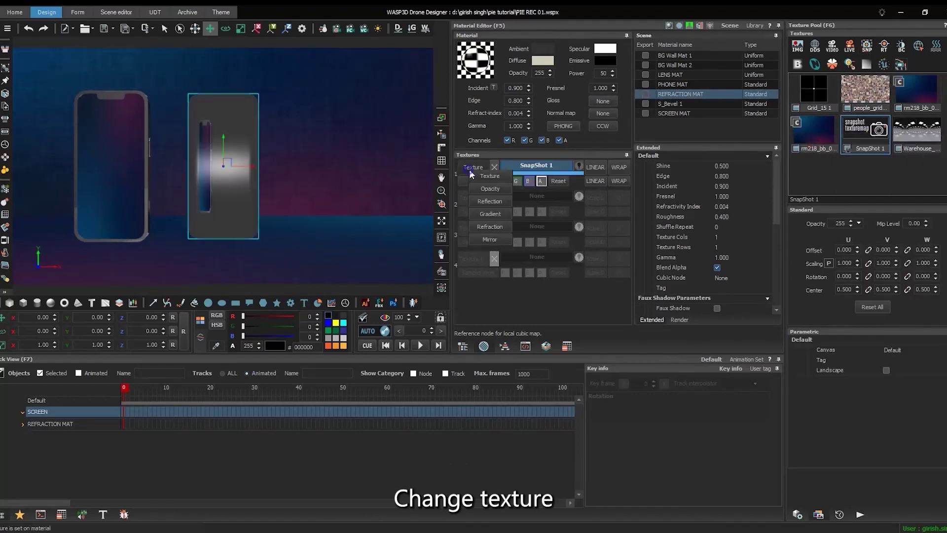
click(491, 228)
click(483, 179)
click(500, 215)
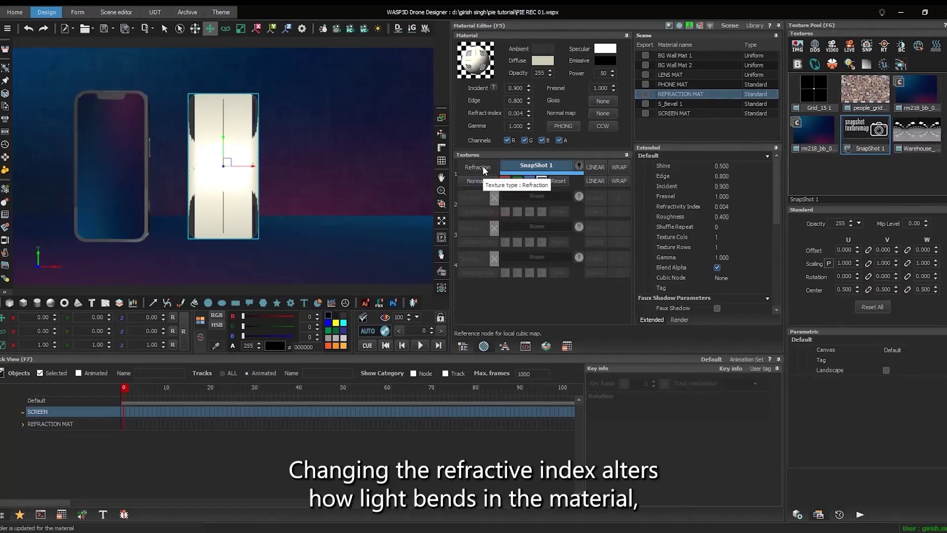
click(529, 114)
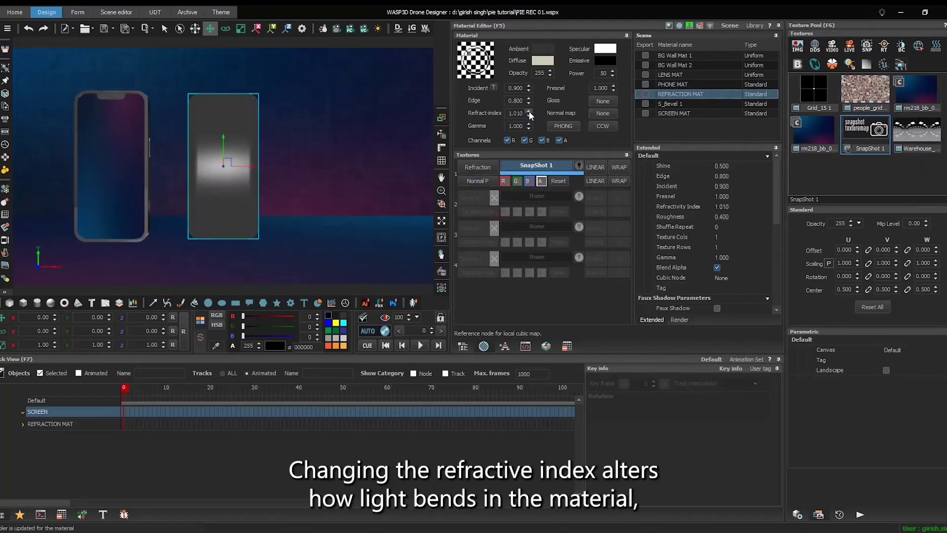
click(529, 114)
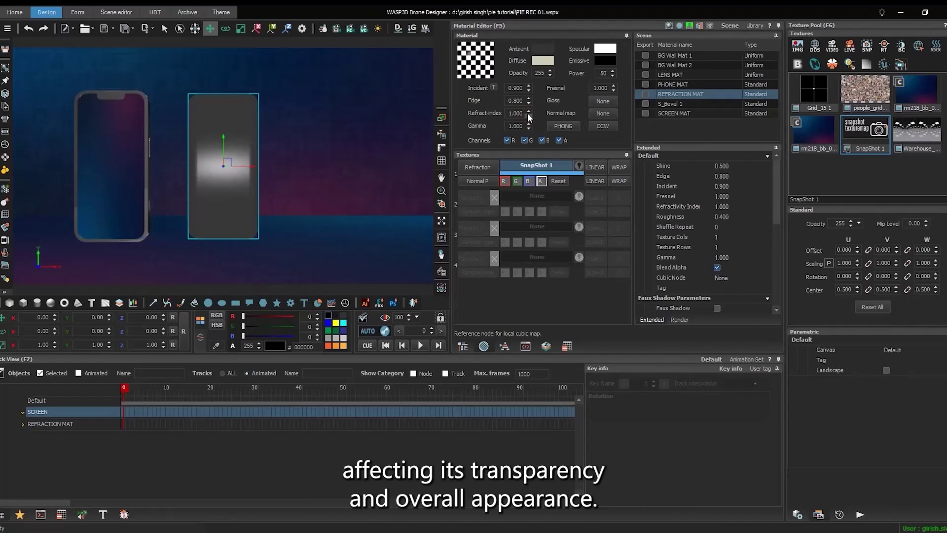
Load the HDRI image into the texture pool and set it to stage 2 of REFRACTION MAT
click(802, 49)
click(130, 57)
double_click(130, 57)
right_click(908, 131)
mouse_move(869, 138)
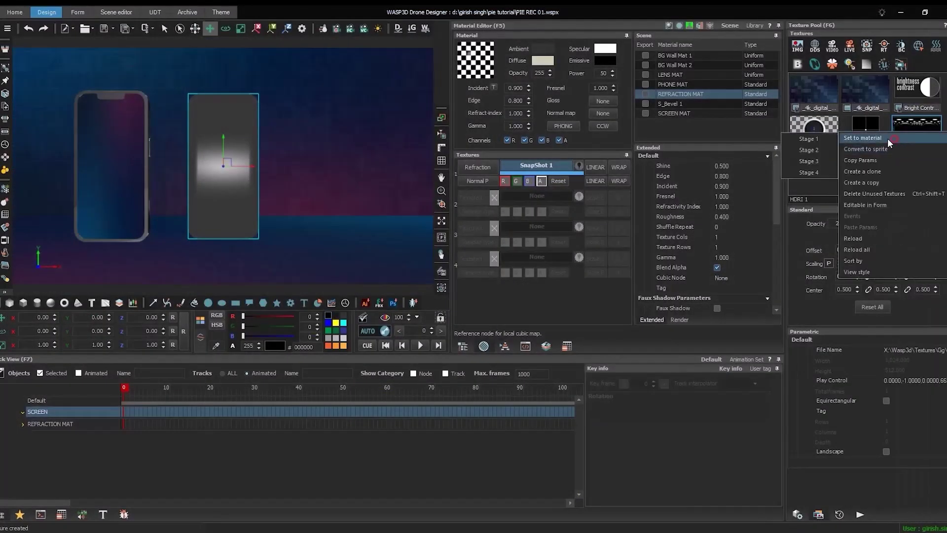
click(822, 149)
Set the HDRI stage to Reflection with the Normal P sampler and enable local reflection
click(474, 196)
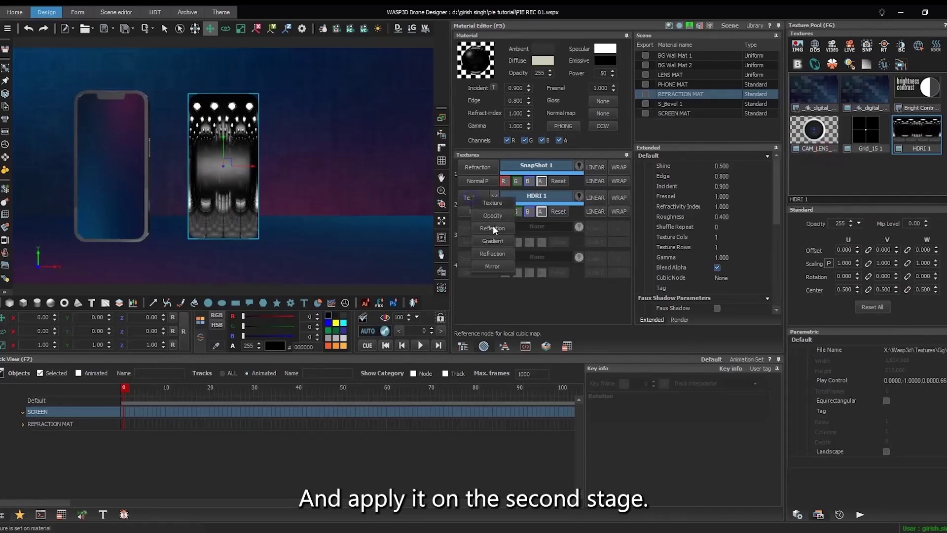
click(493, 228)
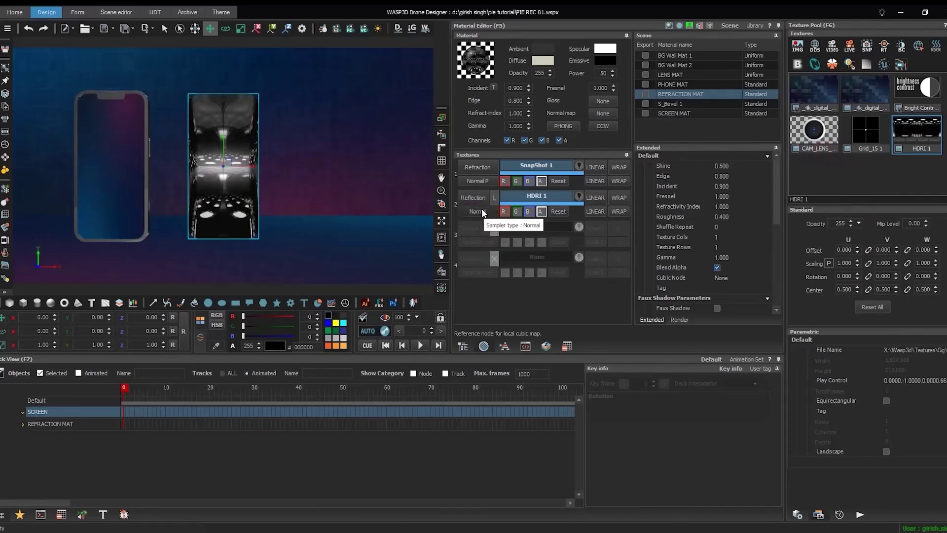
click(480, 209)
click(499, 247)
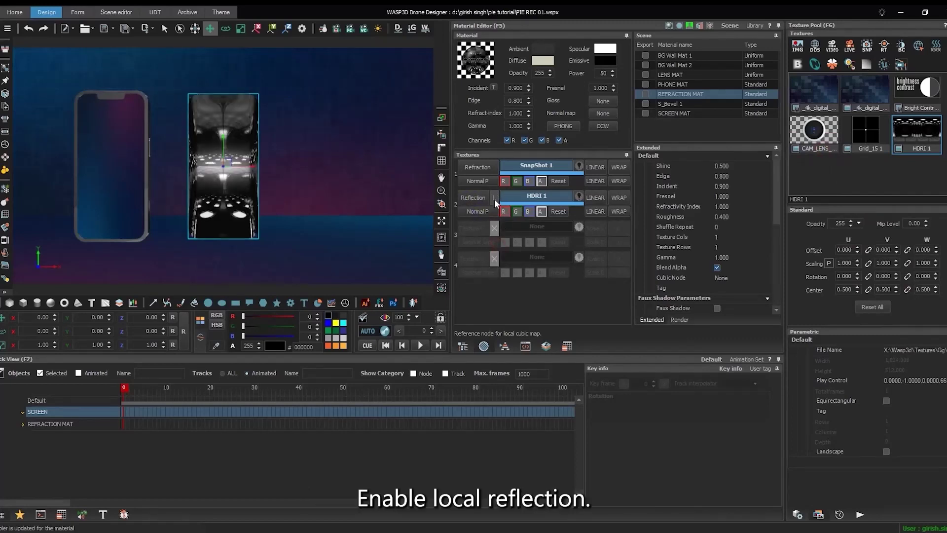
click(495, 197)
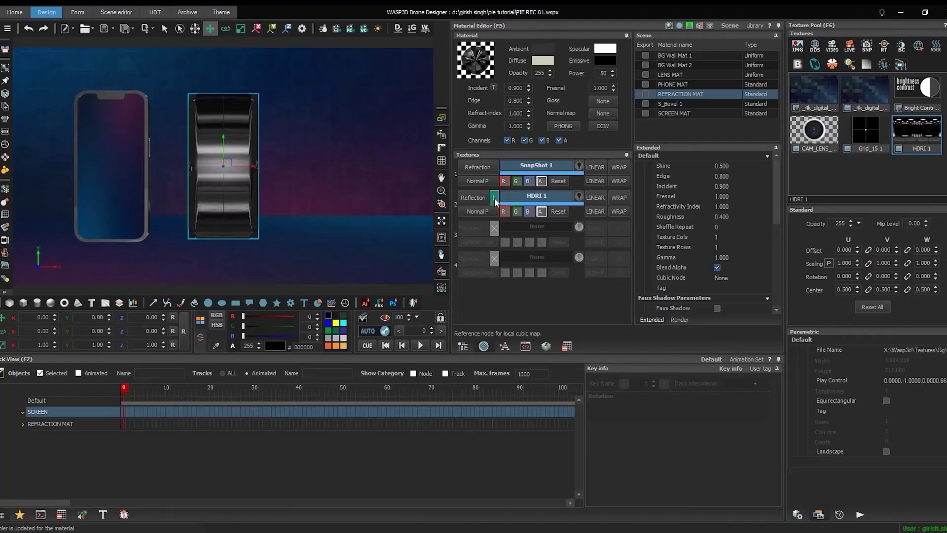
Assign the phone's backpanel_Plane node as the material's Cubic Node
click(730, 278)
click(753, 311)
click(836, 492)
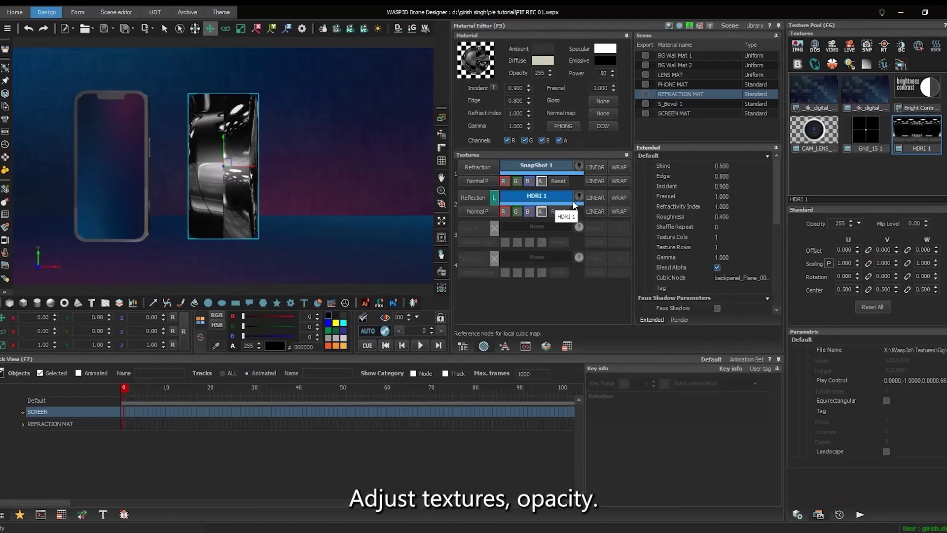
Set the HDRI 1 texture's opacity to 50
click(841, 223)
double_click(839, 223)
text(50)
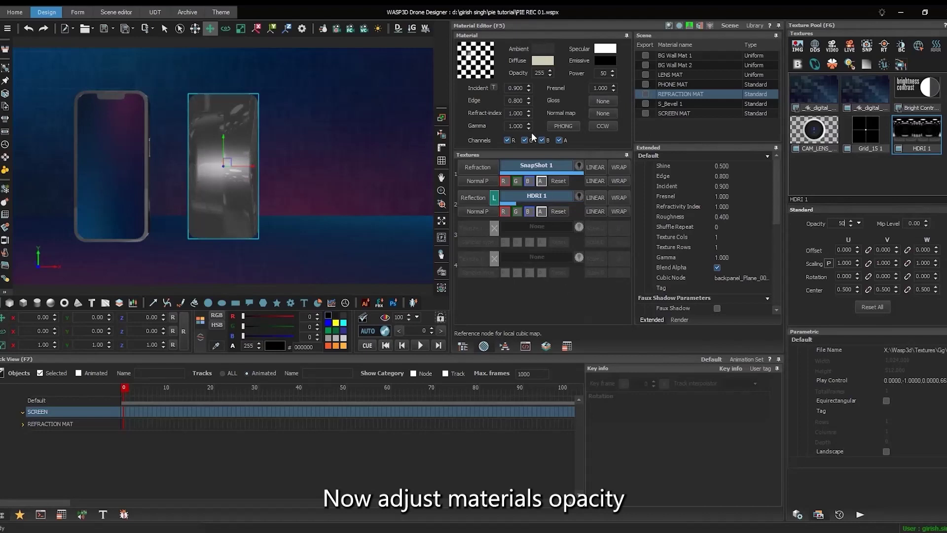
Set REFRACTION MAT's opacity to 254 and its specular power to 60
click(550, 75)
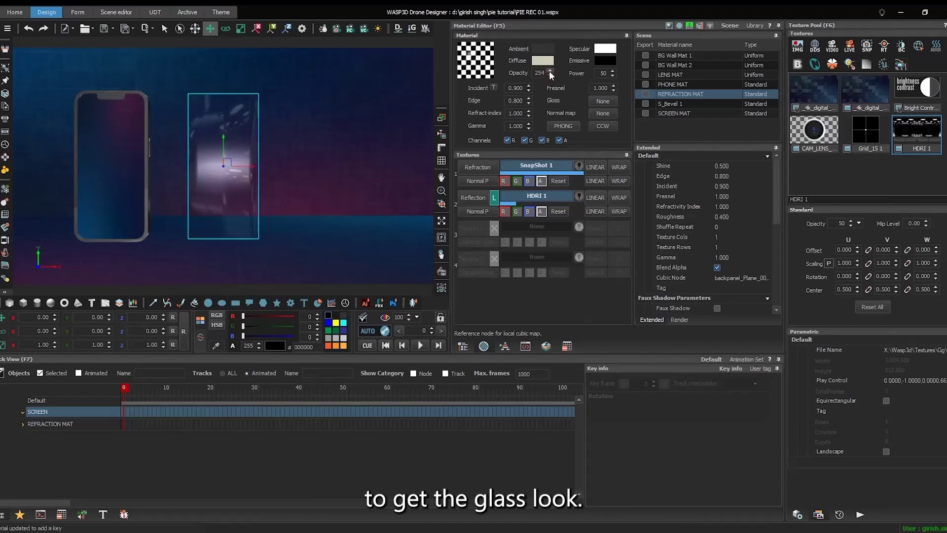
click(612, 71)
double_click(601, 73)
text(60)
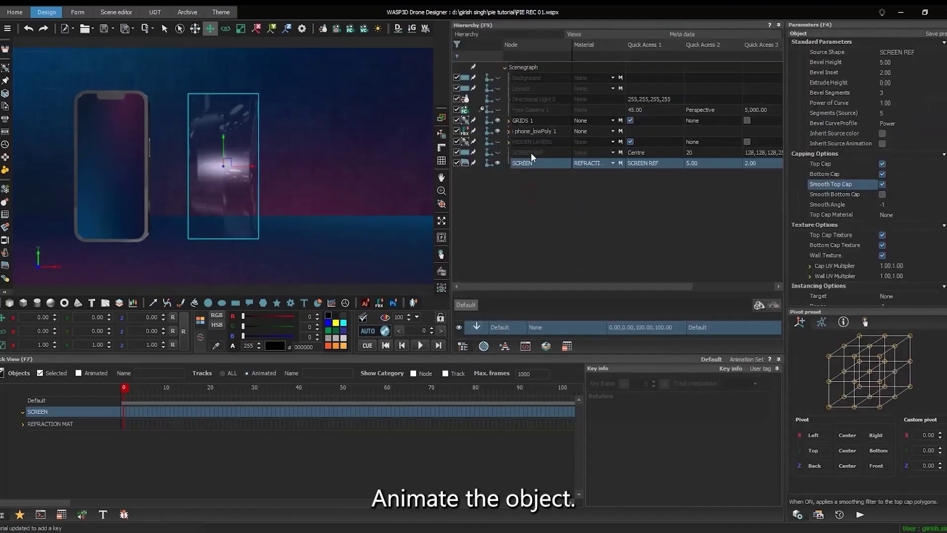
Move SCREEN REF into the HIDDEN LAYERS group and reset the phone model's X position to 0
click(528, 131)
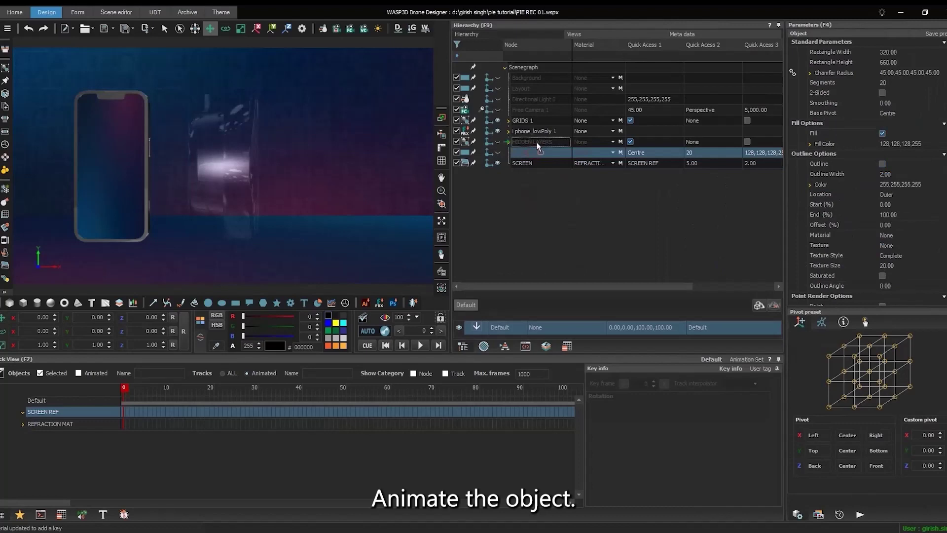
right_click(53, 315)
Set SCREEN's Z position to -22 and nest it under the phone model
click(528, 152)
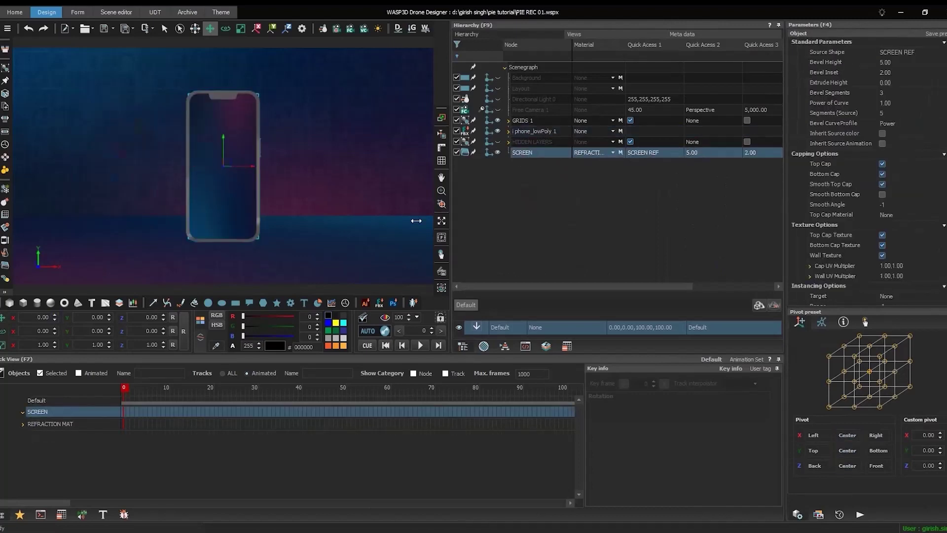
click(157, 316)
text(-22)
key(Return)
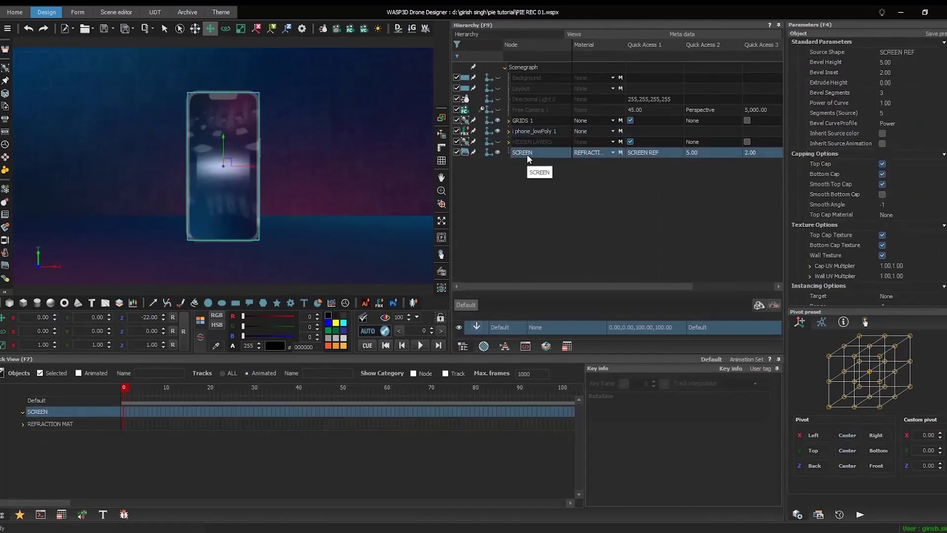
drag(527, 154, 533, 132)
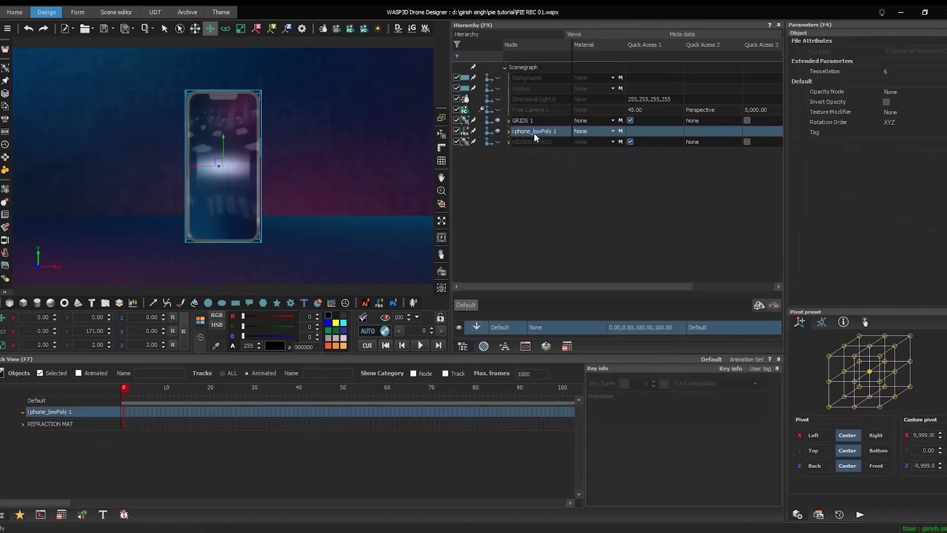
Keyframe the phone model's Y rotation at 140 on frame 25
click(423, 330)
text(25)
key(Return)
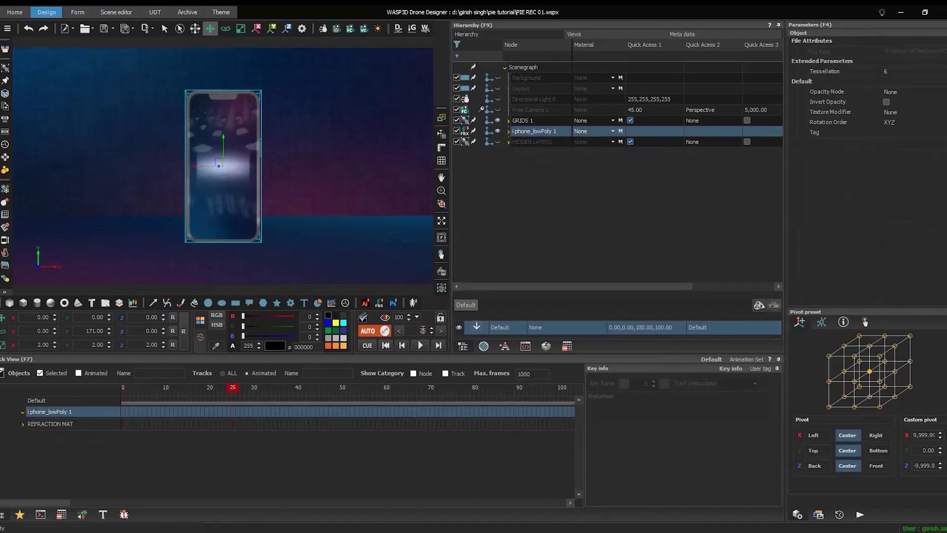
double_click(95, 331)
text(140)
key(Return)
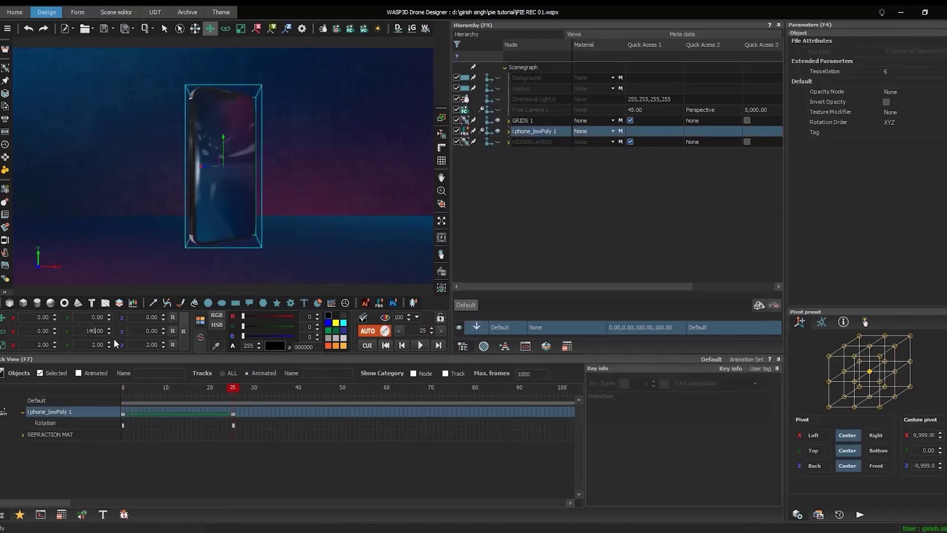
Set the phone model's Y rotation to 0 at frame 0 and play the animation
click(399, 330)
double_click(97, 331)
text(0)
key(Return)
key(space)
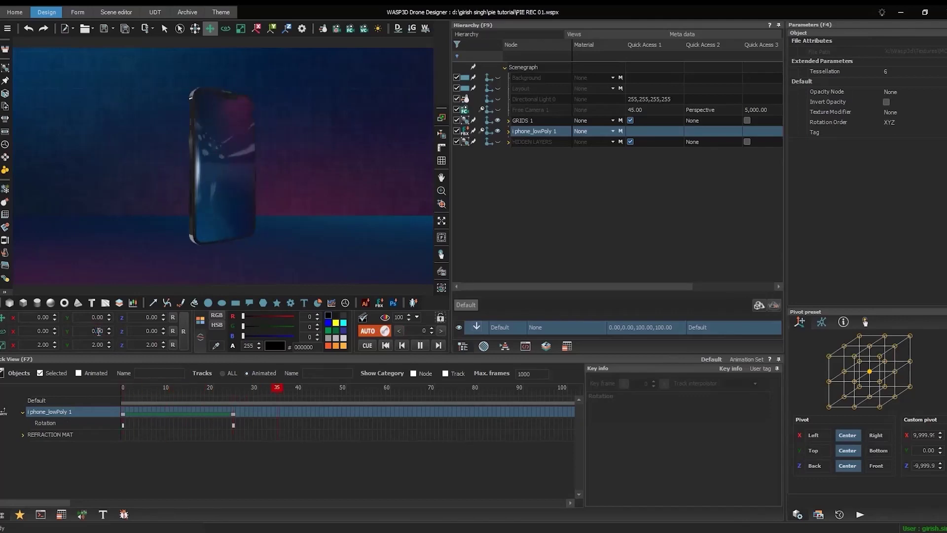
Stop the playback, collapse the phone model in the hierarchy and hide it from the scene
key(space)
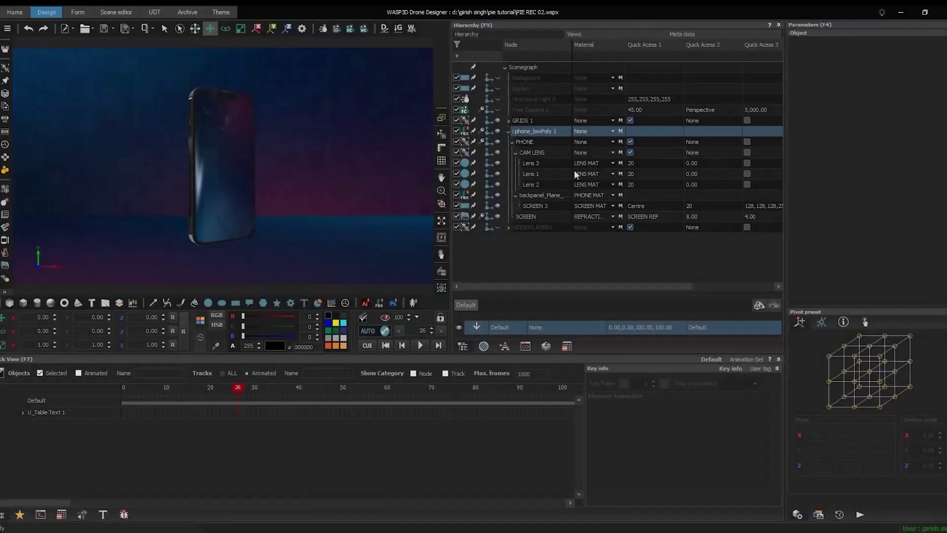
click(508, 131)
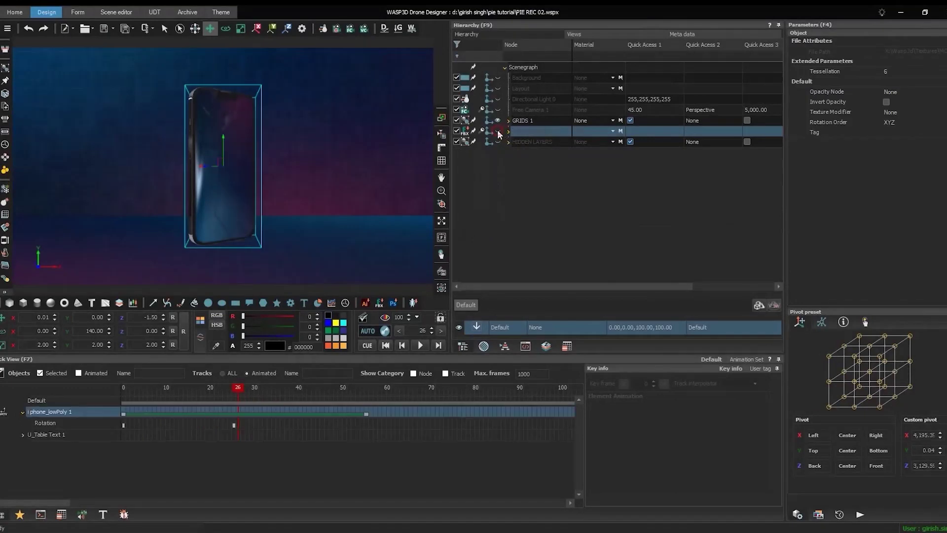
click(497, 130)
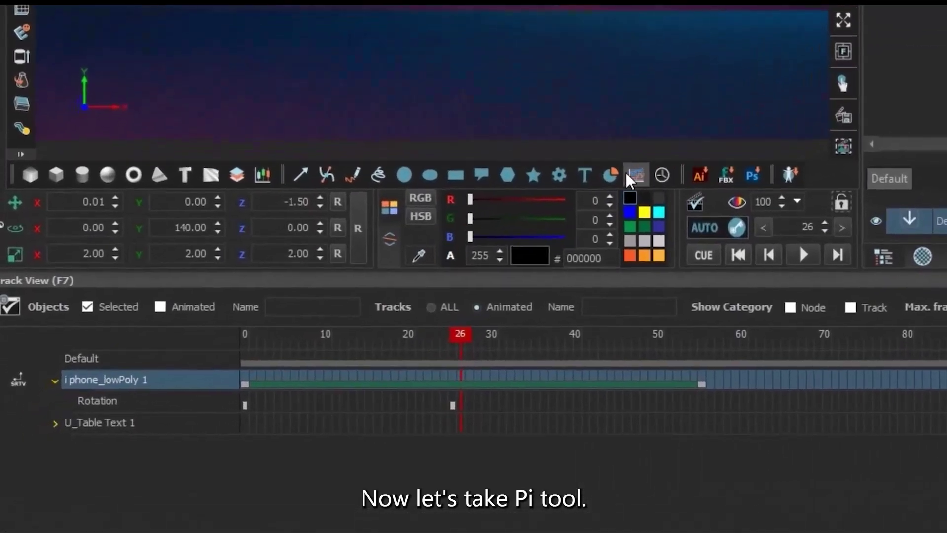
Create a pie object with the Contigious object type and turn on 2-Sided rendering
click(619, 170)
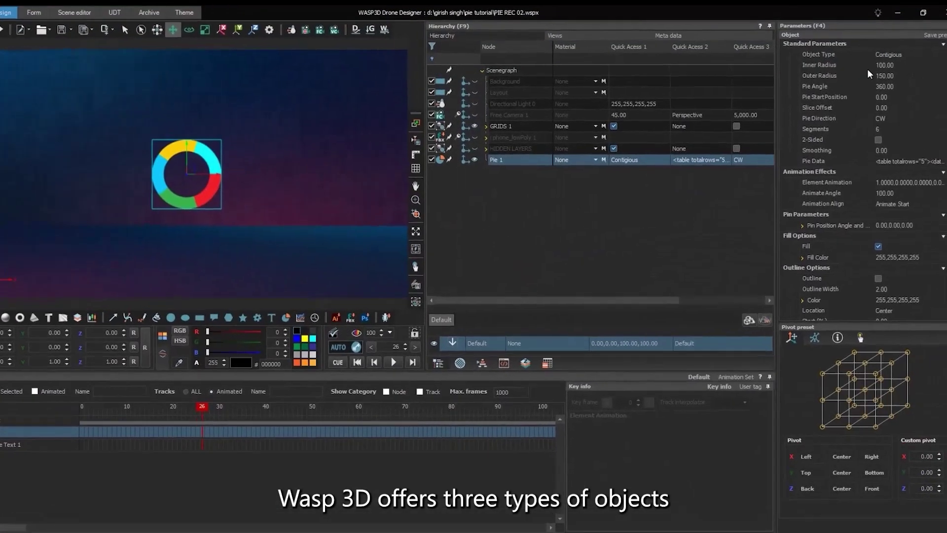
click(891, 53)
click(837, 86)
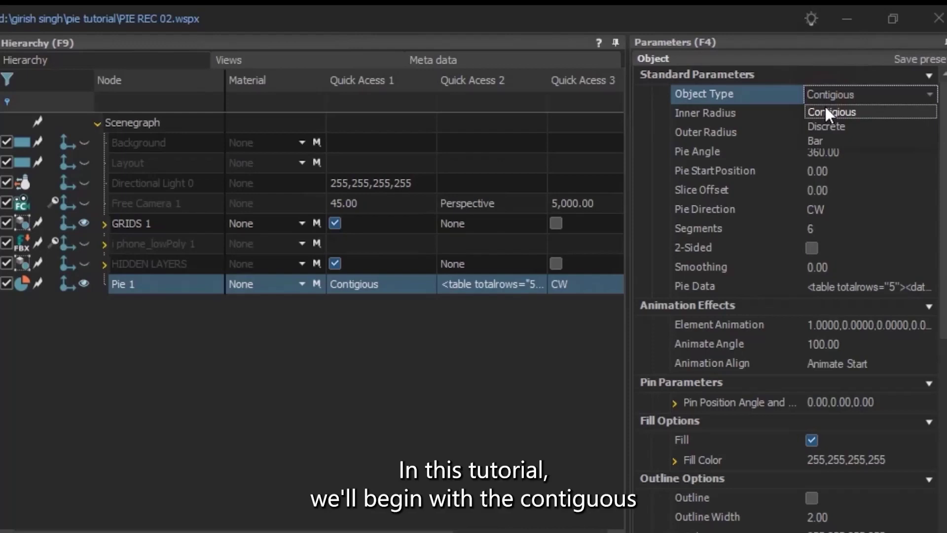
click(826, 110)
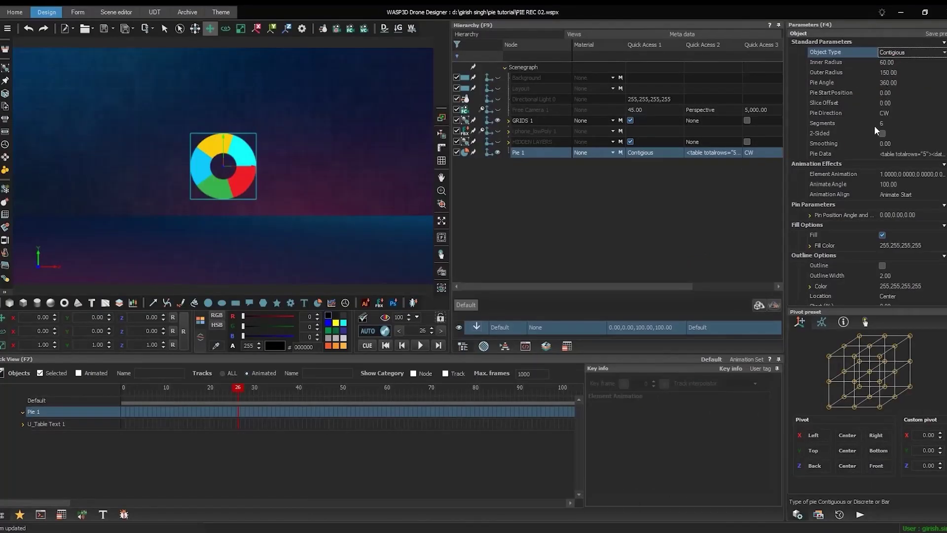
click(881, 134)
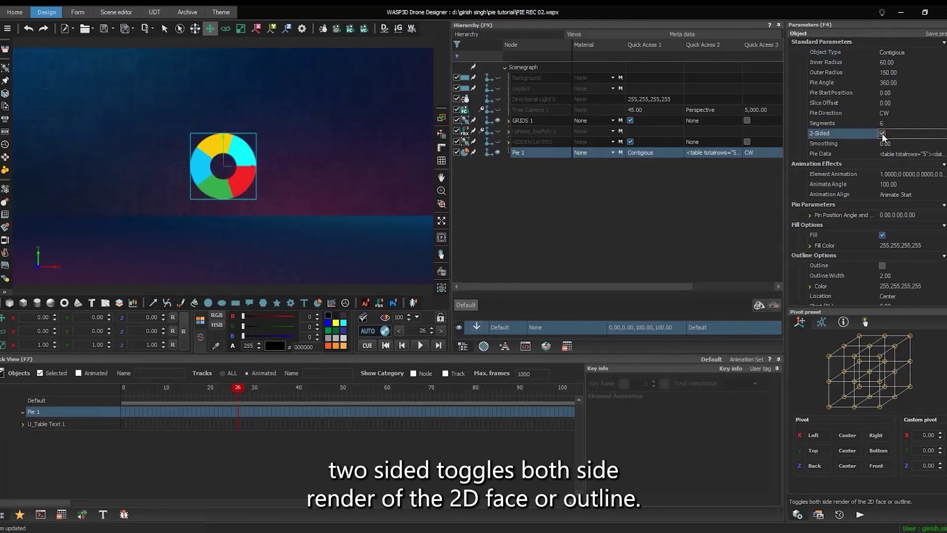
Keyframe Pie 1's Animate Angle at 0 on frame 20 with auto key enabled
double_click(424, 331)
text(20)
key(Return)
key(n)
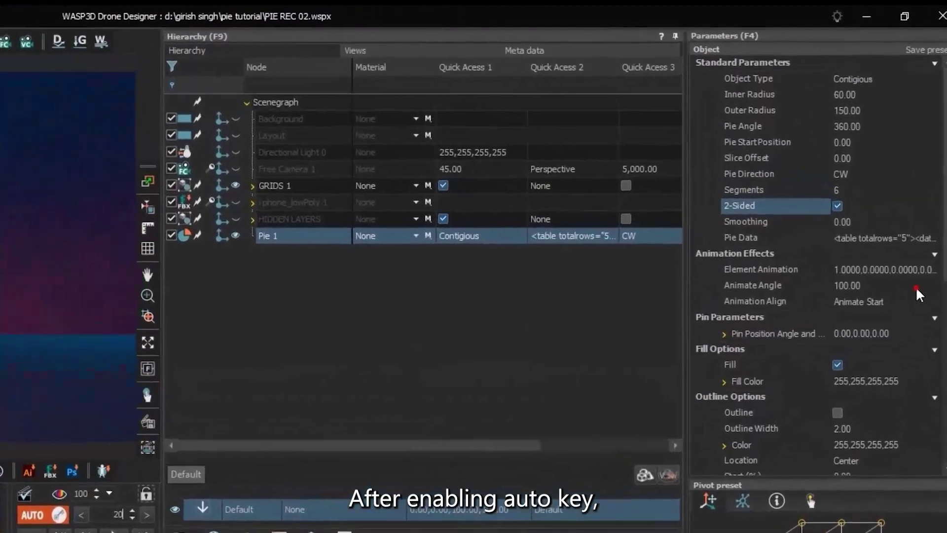
click(892, 185)
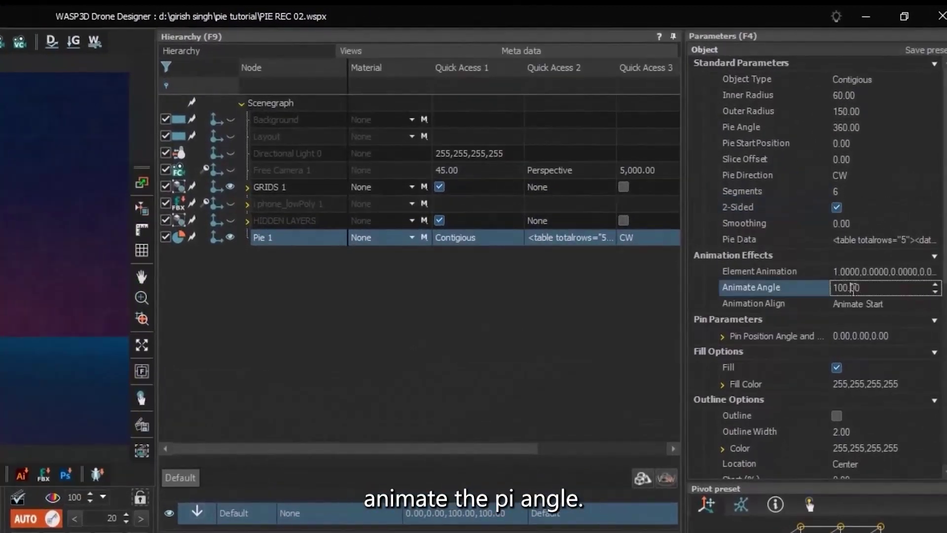
drag(852, 289, 823, 289)
text(0)
key(Return)
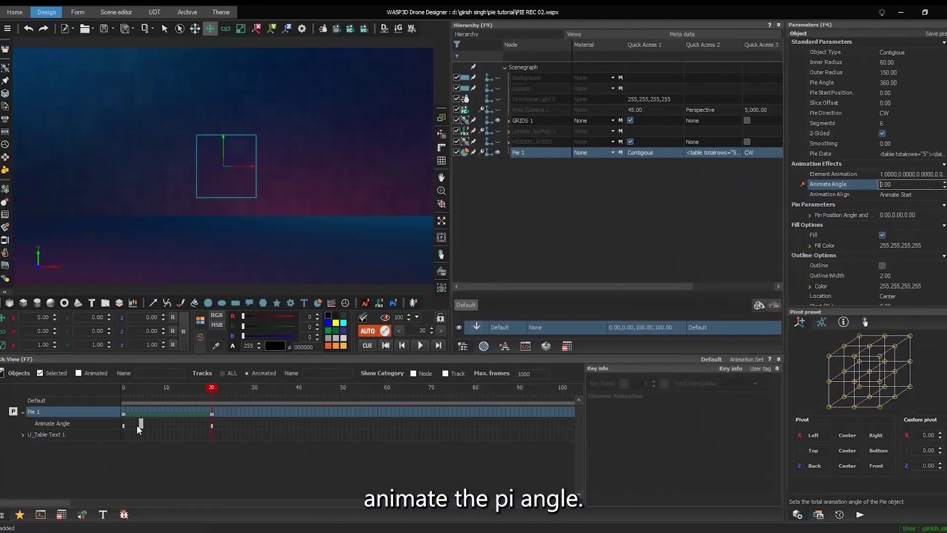
Move Pie 1's Animate Angle keyframe from frame 0 to frame 40
click(123, 425)
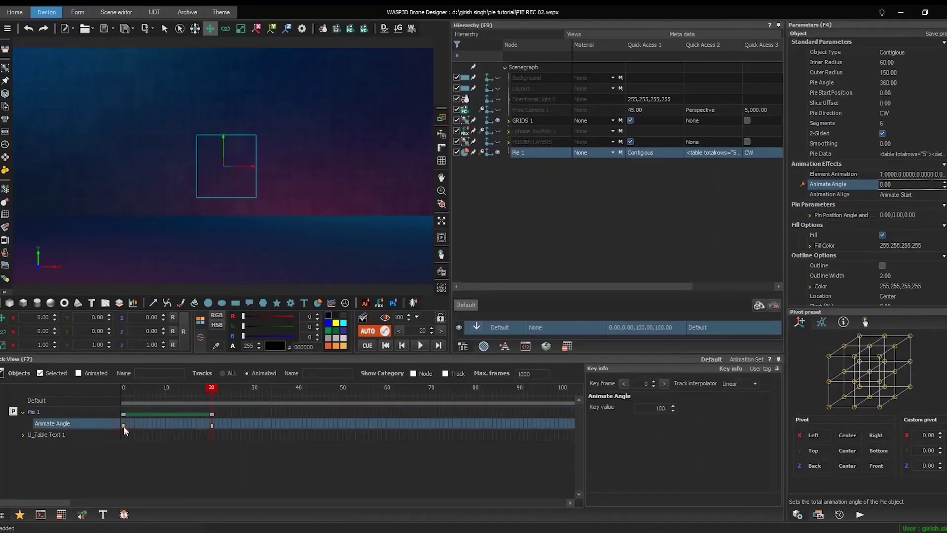
double_click(647, 383)
text(40)
key(Return)
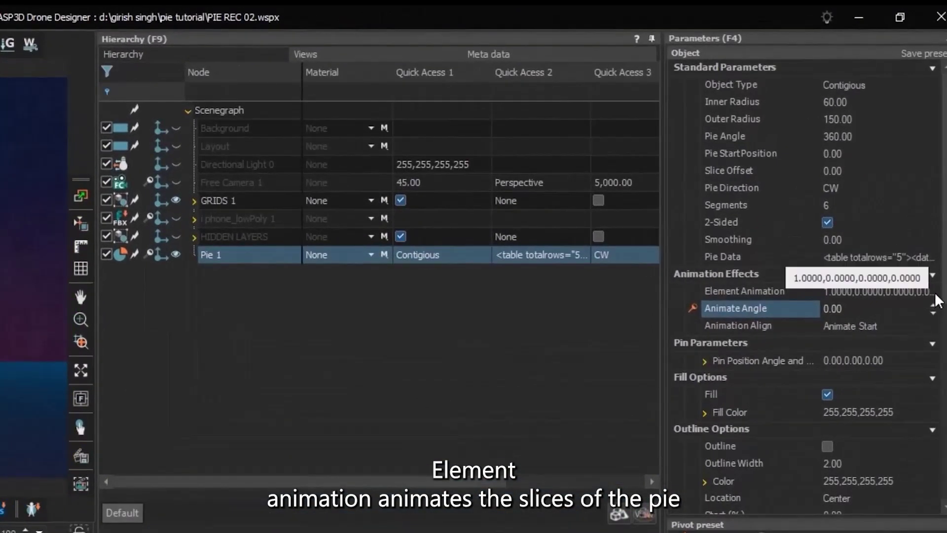
Add an Element Animation keyframe with a start value of 0 to Pie 1 on frame 20
click(936, 294)
click(933, 292)
click(840, 422)
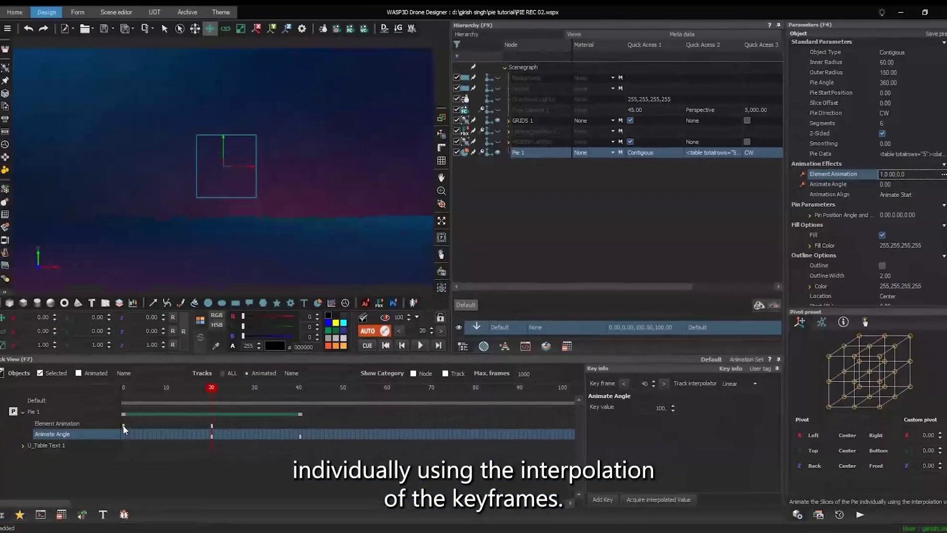
Move Pie 1's first Element Animation keyframe to frame 40 and play the animation
click(124, 424)
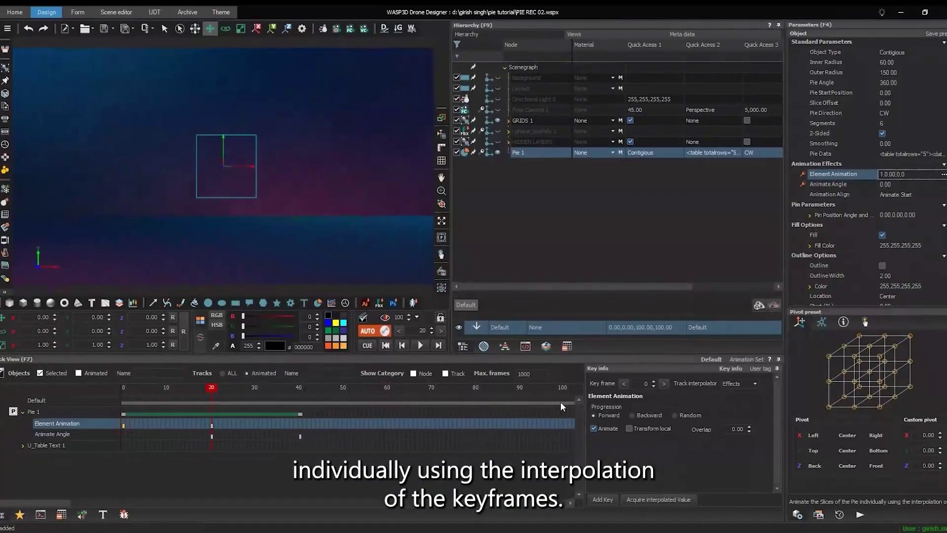
double_click(645, 384)
text(40)
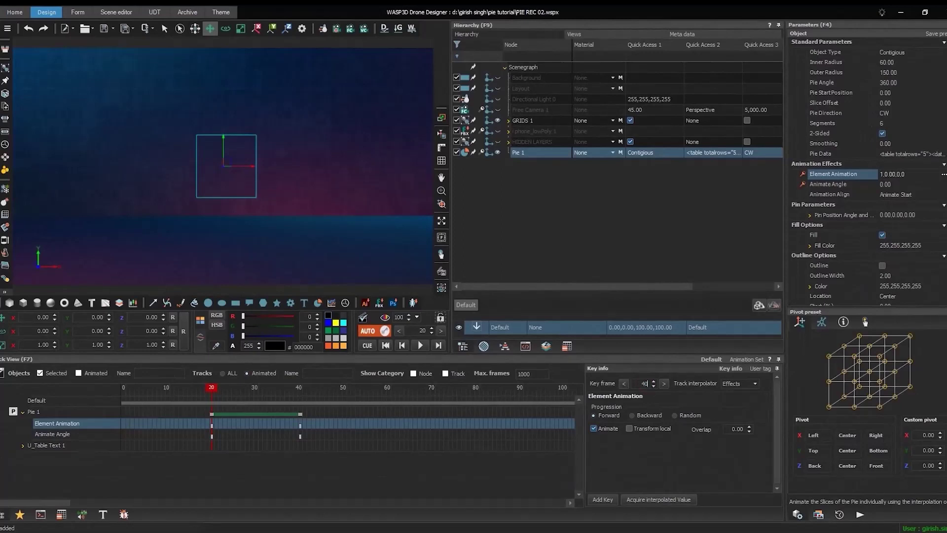
key(Return)
key(space)
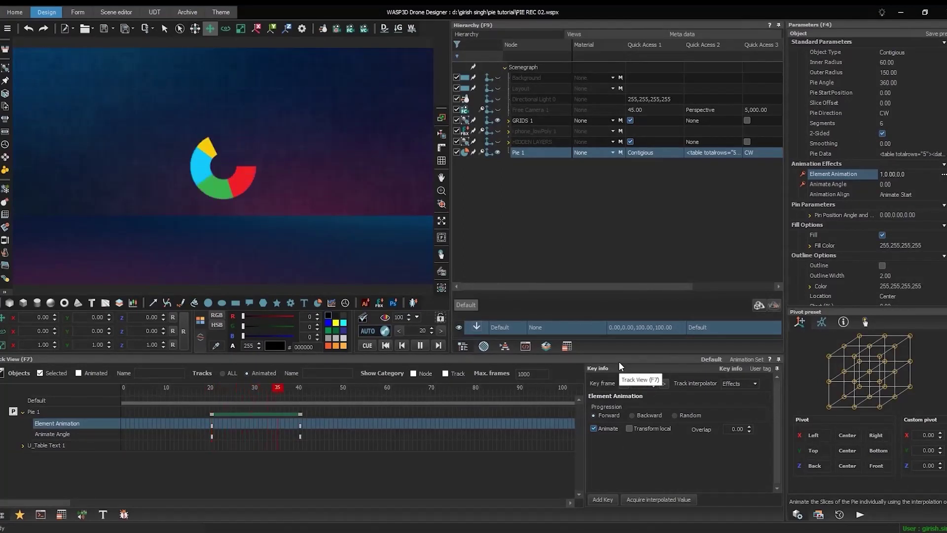
key(space)
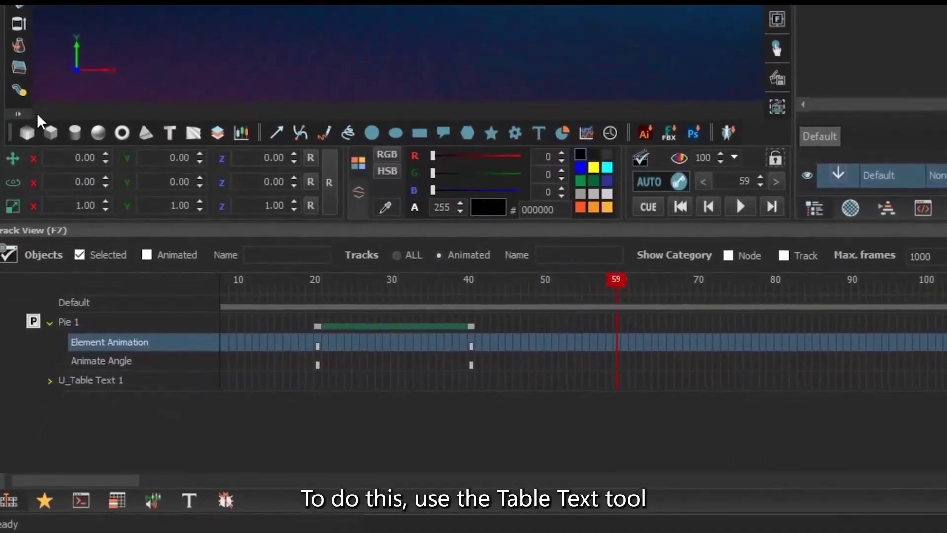
Create a Table Text object and set Pie 1 as its source object
click(23, 112)
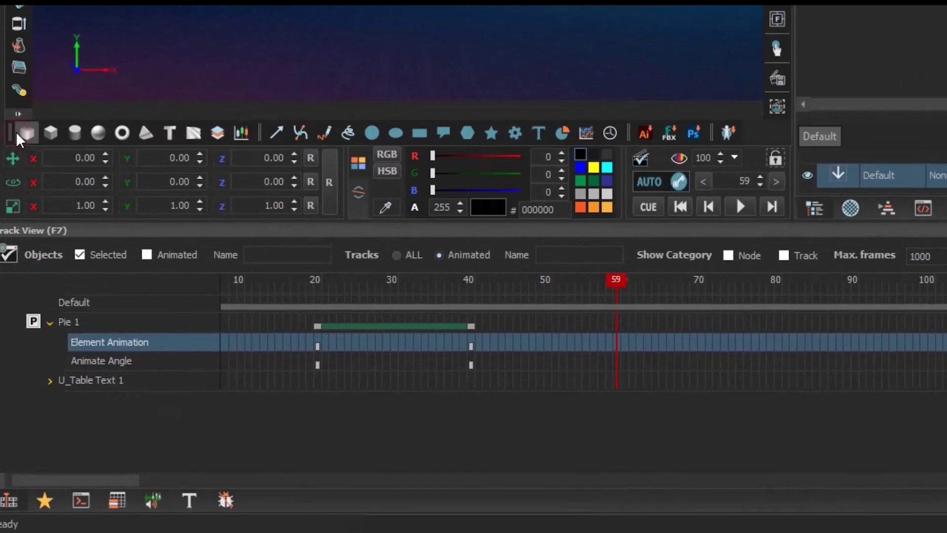
click(16, 131)
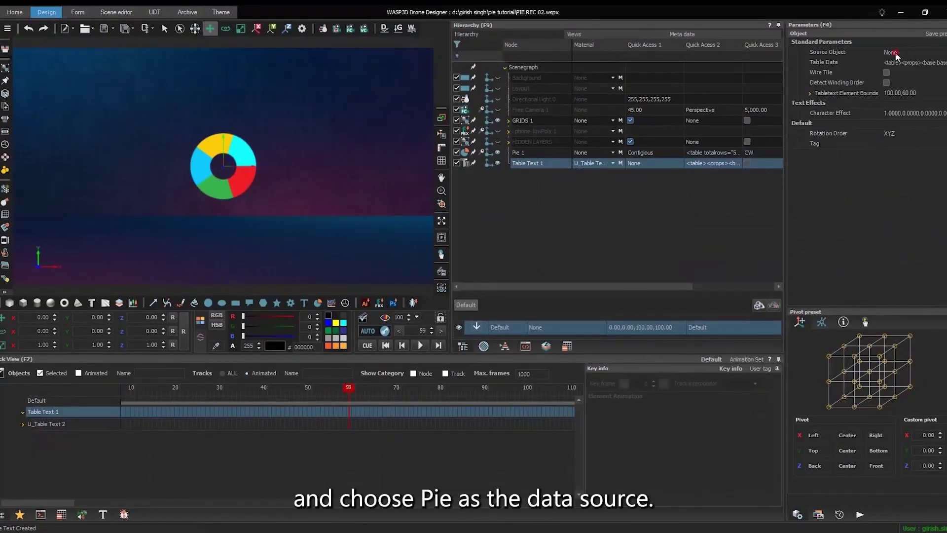
click(893, 52)
click(812, 85)
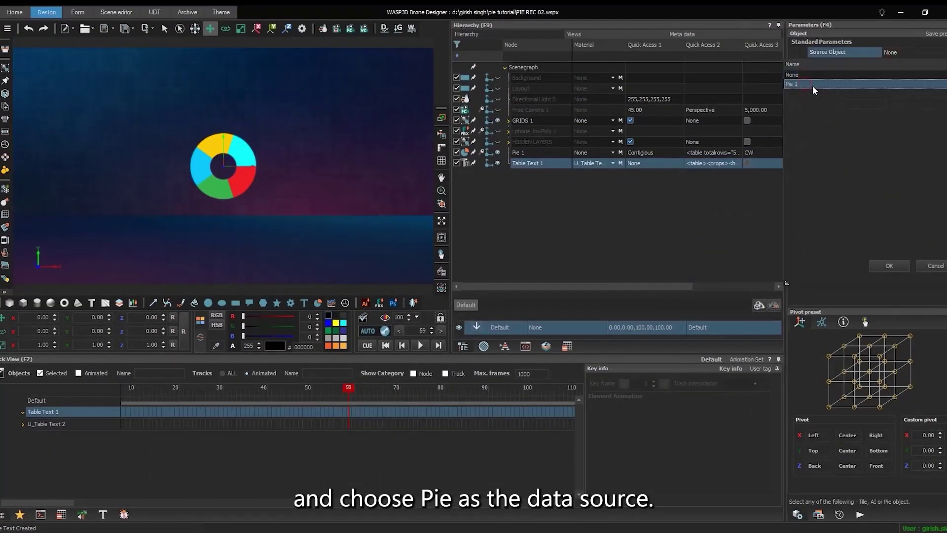
click(890, 266)
Open the table text's Table Data and link Pie 1's Data variable to the table's data cells
click(909, 65)
click(937, 63)
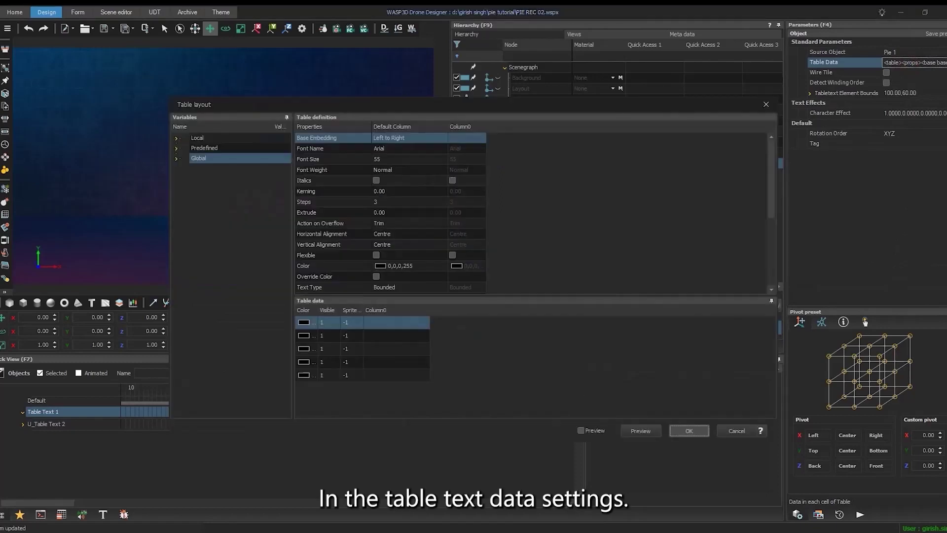
click(176, 139)
click(185, 159)
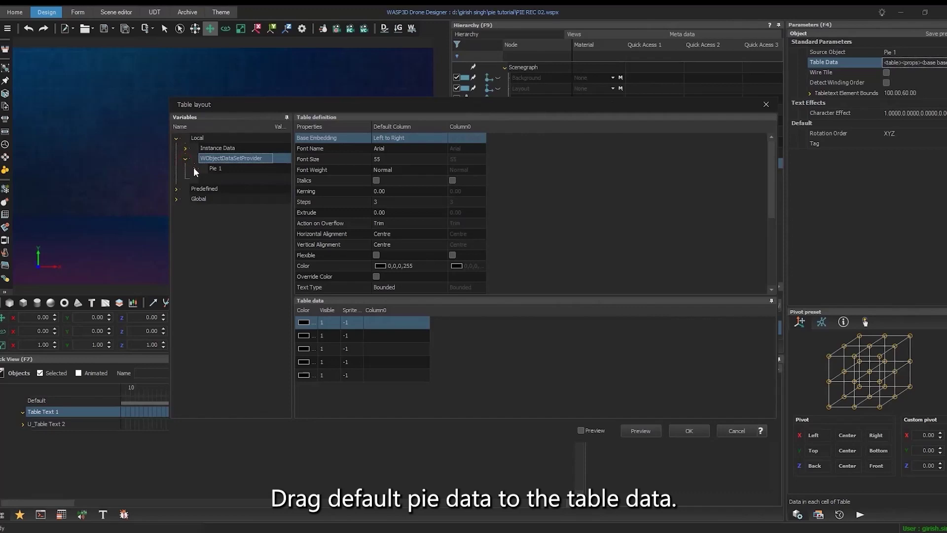
click(194, 168)
click(240, 176)
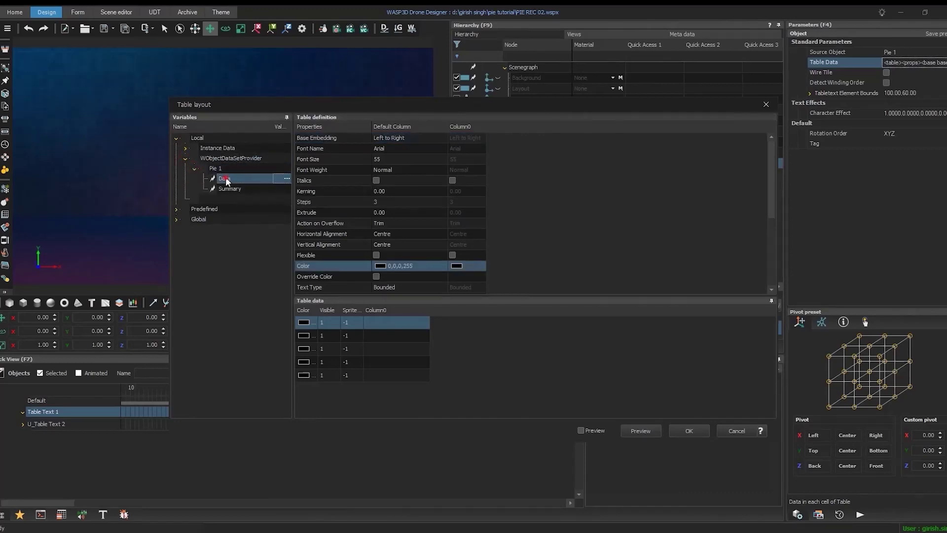
drag(226, 179, 389, 324)
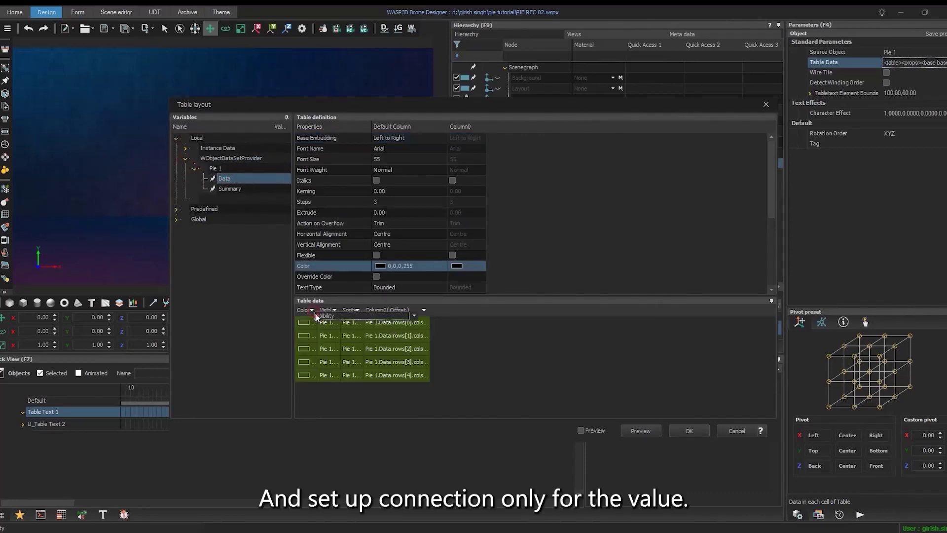
Remove the data links from the Color, Visible and Sprite columns and link the remaining column to Value
click(327, 328)
click(334, 310)
click(345, 327)
click(356, 310)
click(369, 327)
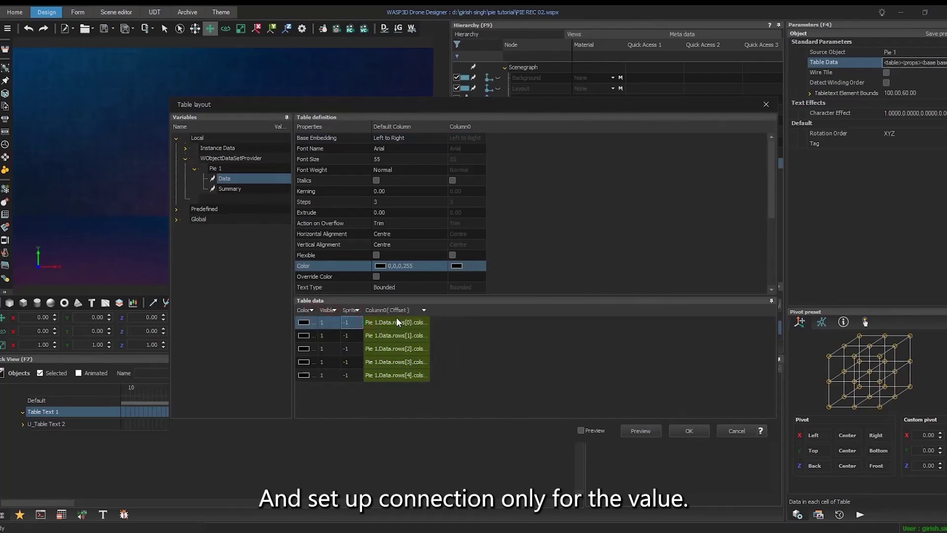
click(424, 310)
click(433, 331)
Set the default column's font to Roundkey Med with a font size of 45
click(384, 148)
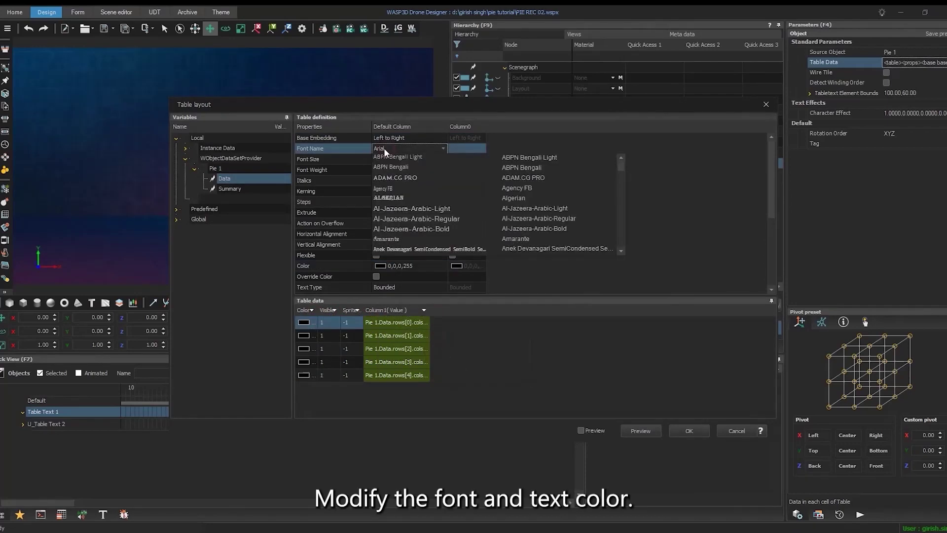
text(Roundkey Med)
click(394, 228)
click(395, 159)
text(45)
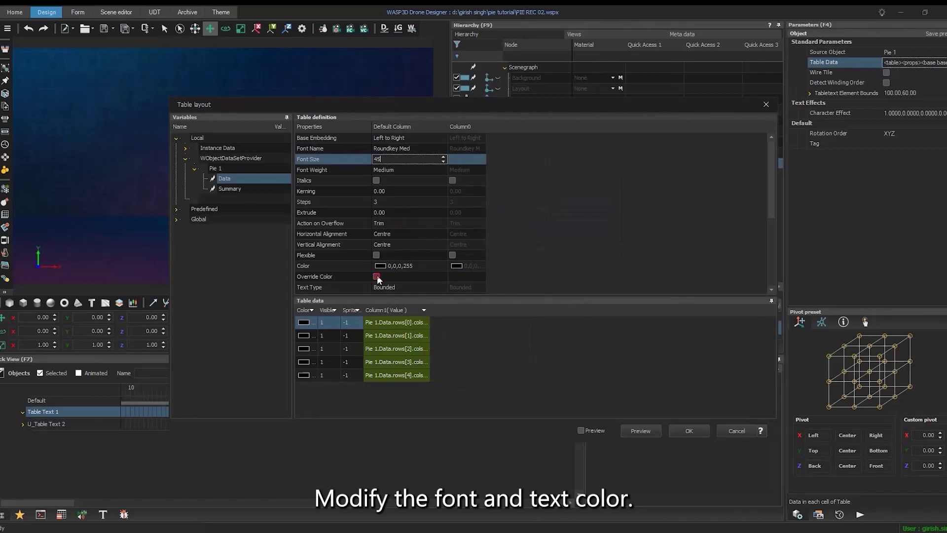
Enable Override Color for the table text and set the text color to white (255,255,255,255)
click(376, 276)
click(395, 266)
click(488, 278)
click(581, 280)
Set Column0's text type to Number with 0 decimals and a % suffix, and apply the table layout
scroll(459, 249, down, 2)
click(461, 224)
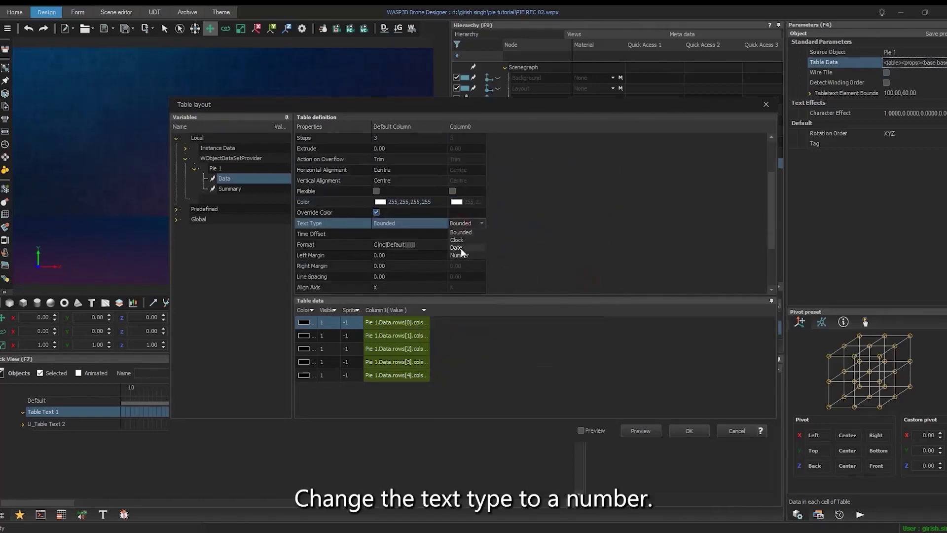
click(460, 255)
click(465, 244)
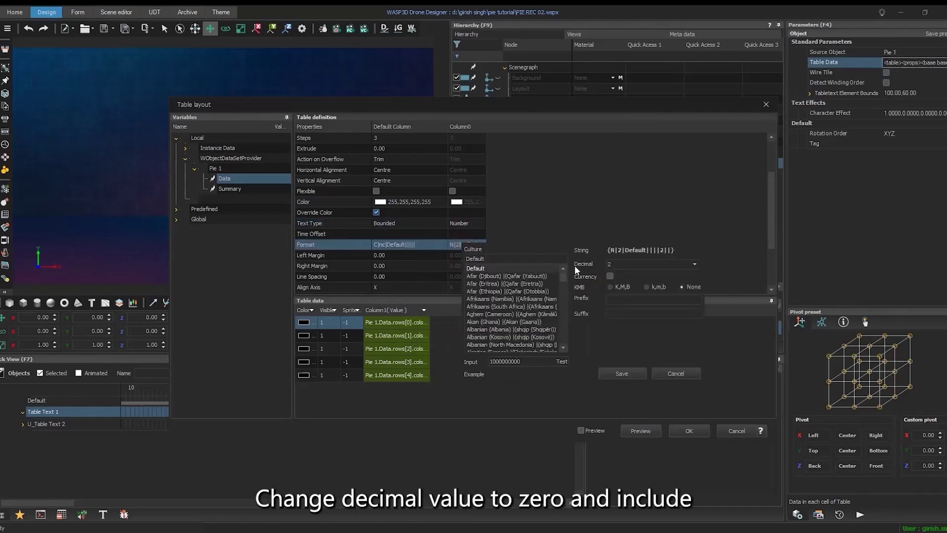
click(621, 264)
click(612, 273)
click(634, 312)
text(%)
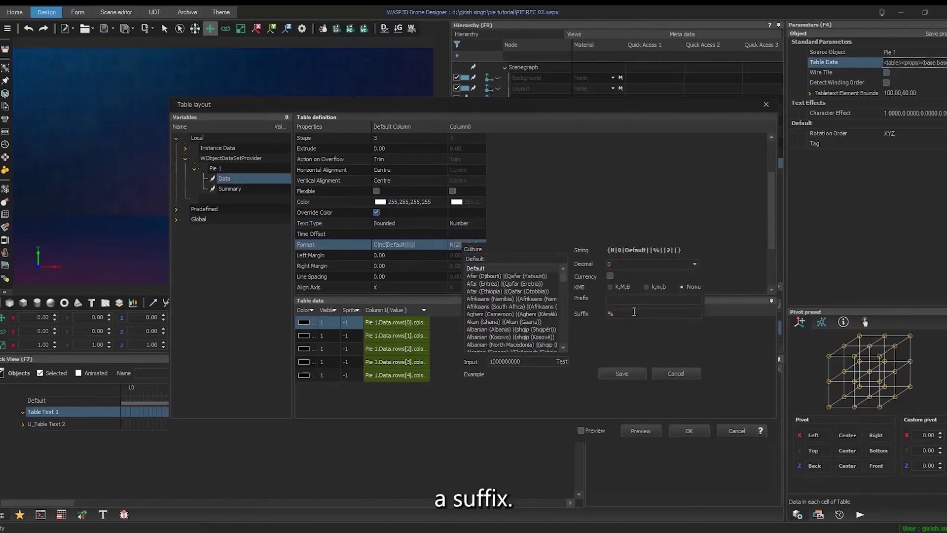
click(623, 371)
drag(420, 104, 561, 125)
click(831, 452)
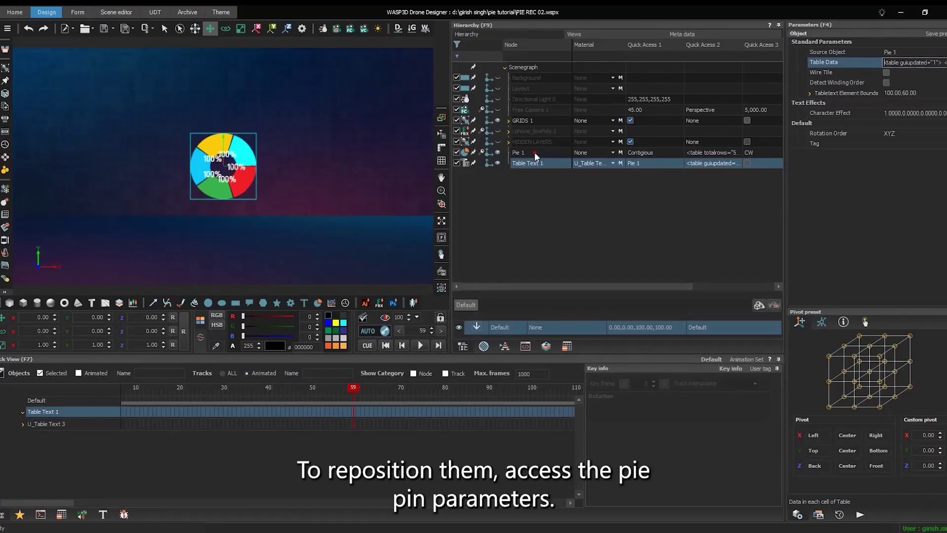
Expand Pie 1's pin position settings, try a Position Offset of 1.00, then set it to 0.50
click(535, 152)
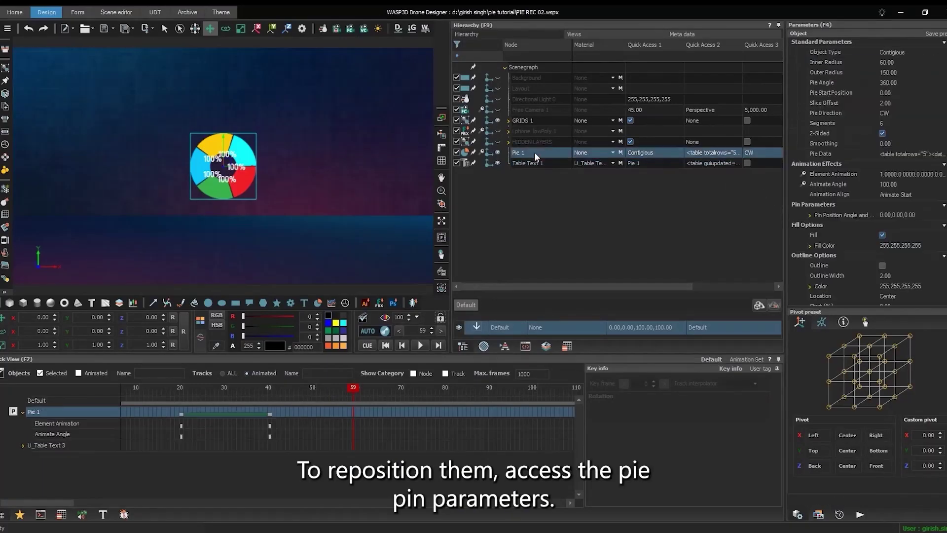
click(810, 215)
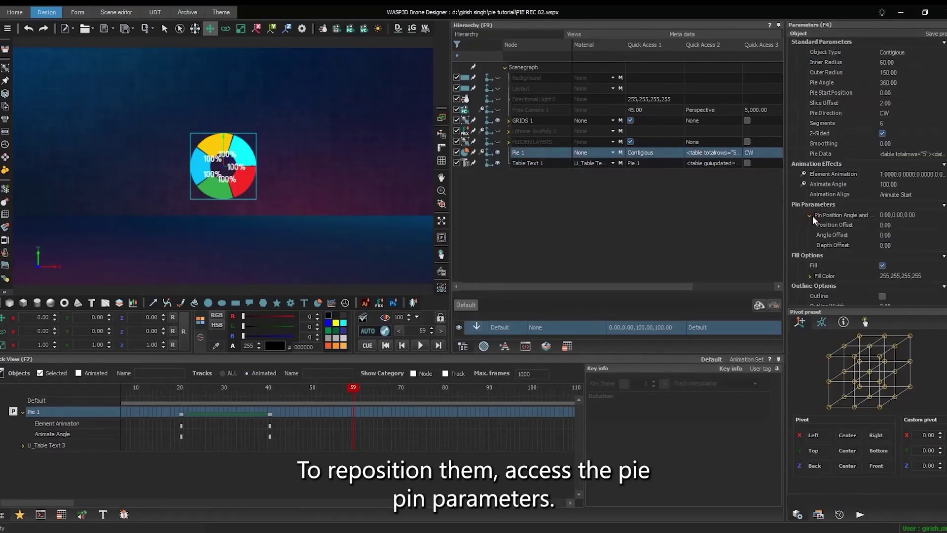
click(887, 224)
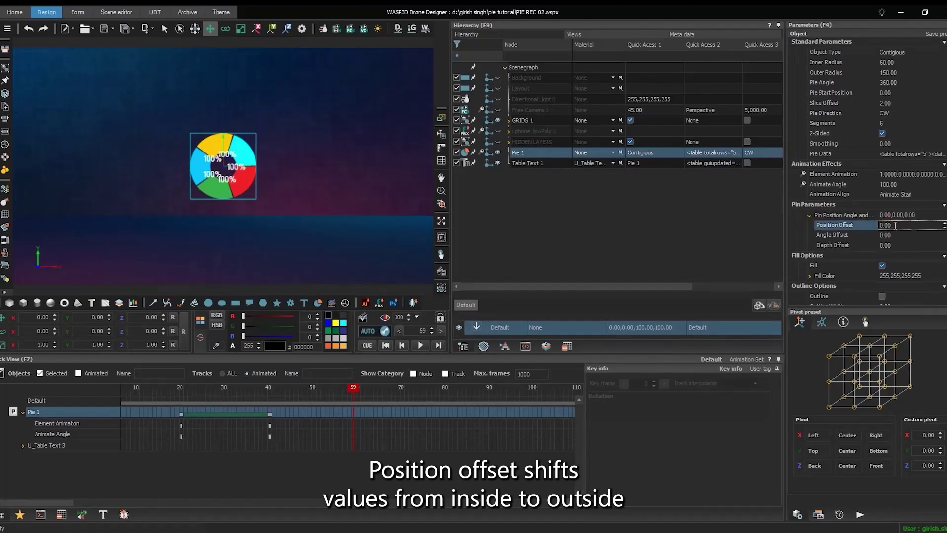
double_click(896, 225)
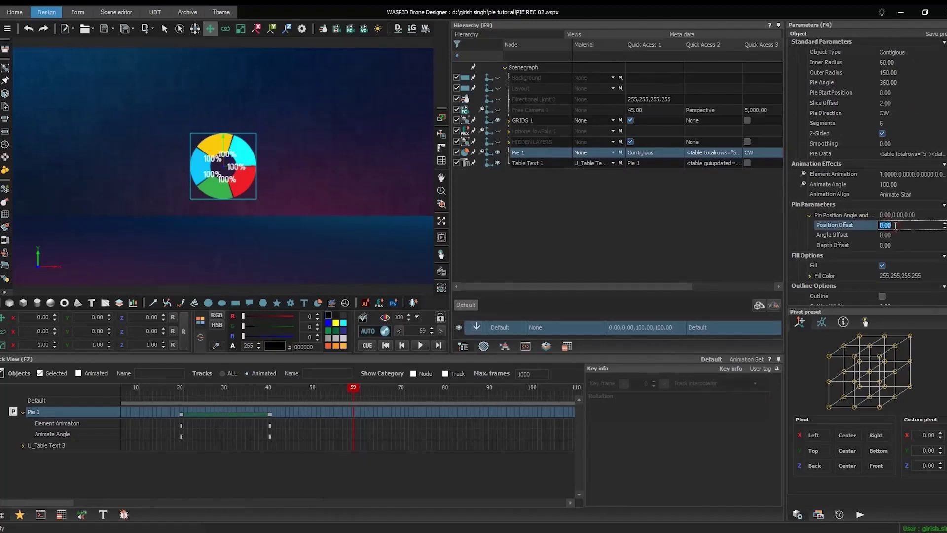
text(1.00)
key(Return)
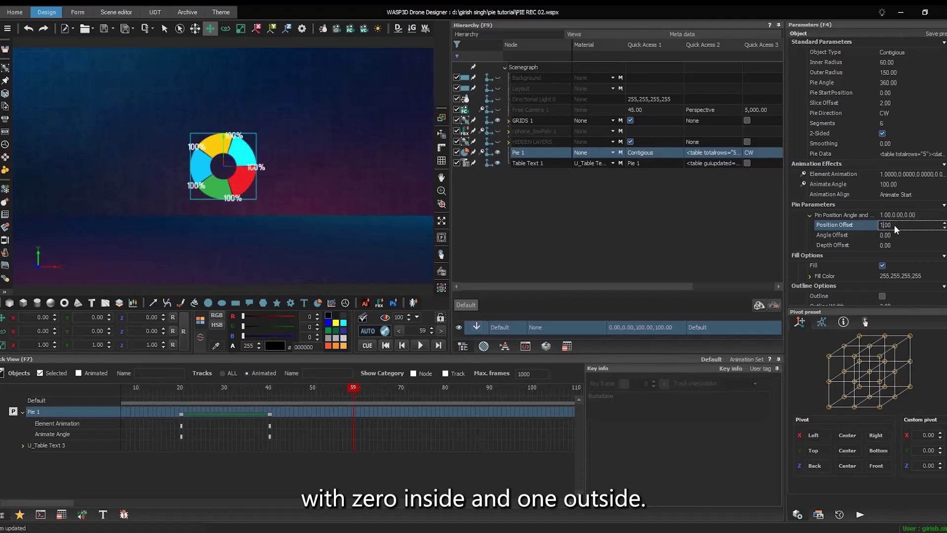
key(Return)
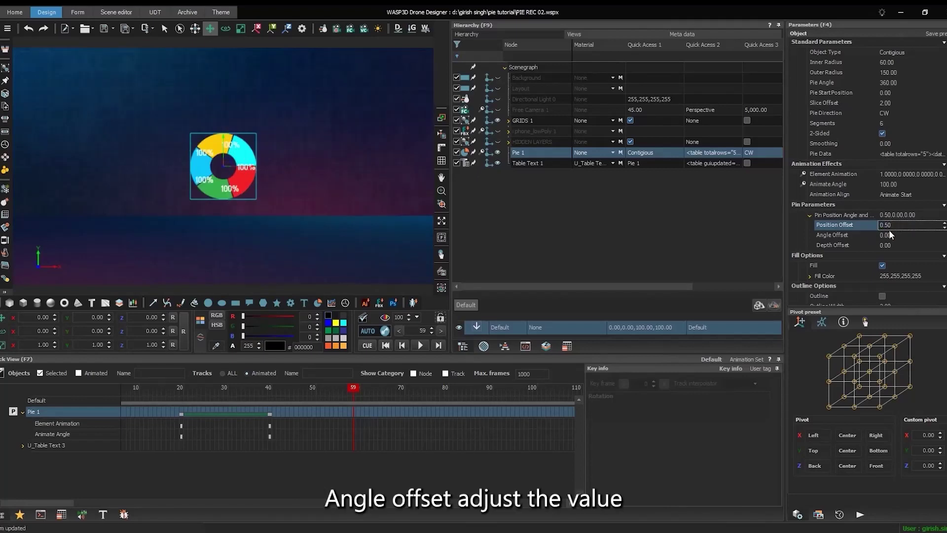
Set the pie's pin Angle Offset to 0.5
click(885, 235)
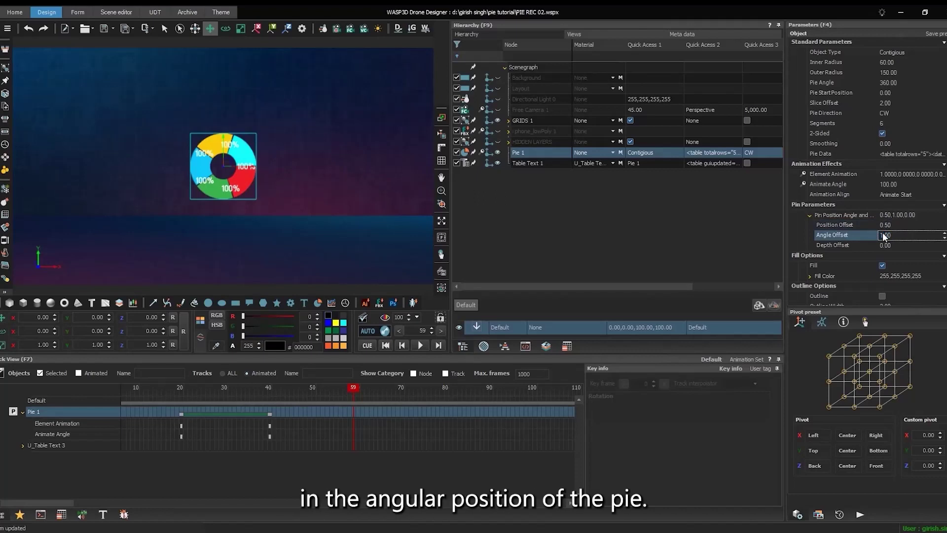
double_click(885, 235)
text(0.5)
key(Return)
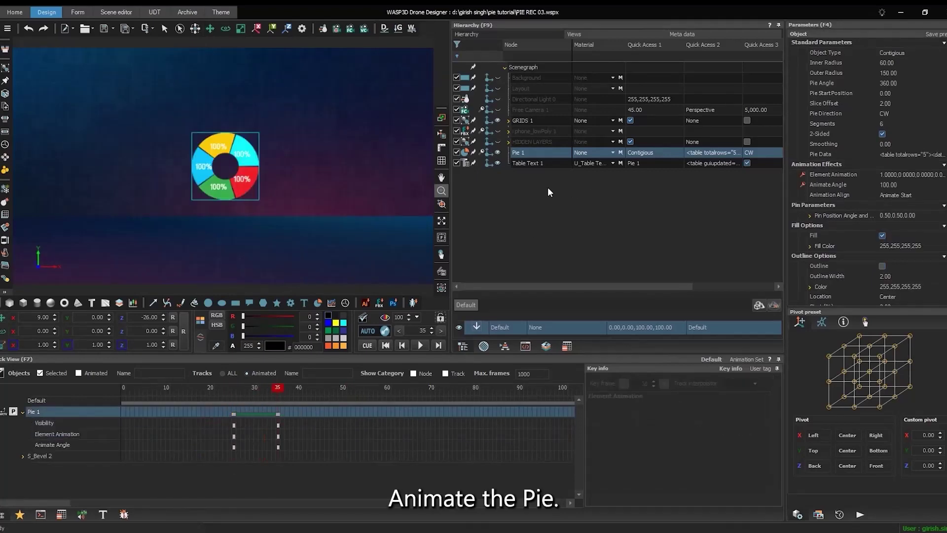
Record a starting scale keyframe for Pie 1 at frame 40 with auto-keying on
mouse_move(426, 332)
mouse_down()
mouse_move(425, 322)
mouse_move(424, 331)
mouse_up()
double_click(424, 330)
text(40)
key(Return)
click(382, 332)
click(95, 345)
click(127, 425)
Keyframe Pie 1's scale to 1.7 at frame 55 and turn auto-keying off
double_click(643, 384)
text(55)
key(Return)
double_click(423, 330)
text(55)
key(Return)
double_click(152, 344)
text(1.7)
key(Return)
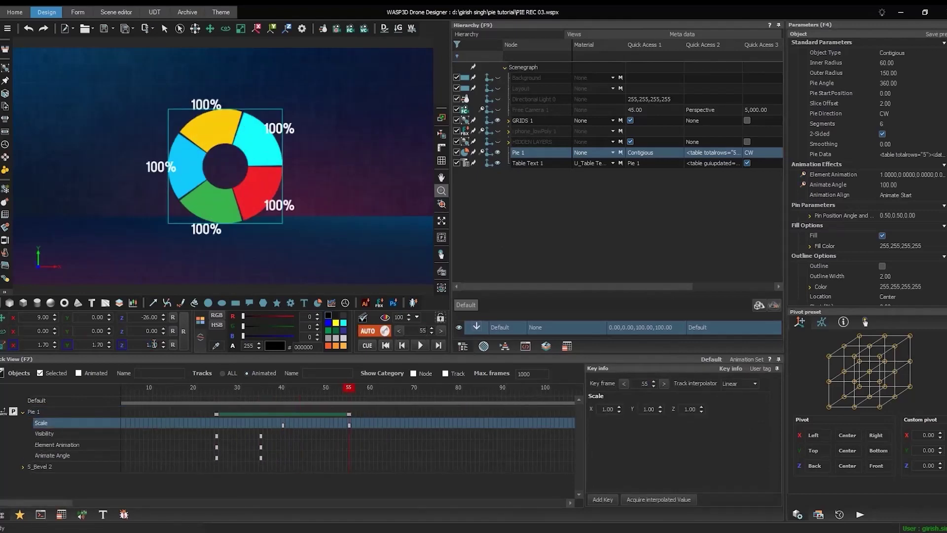
click(367, 331)
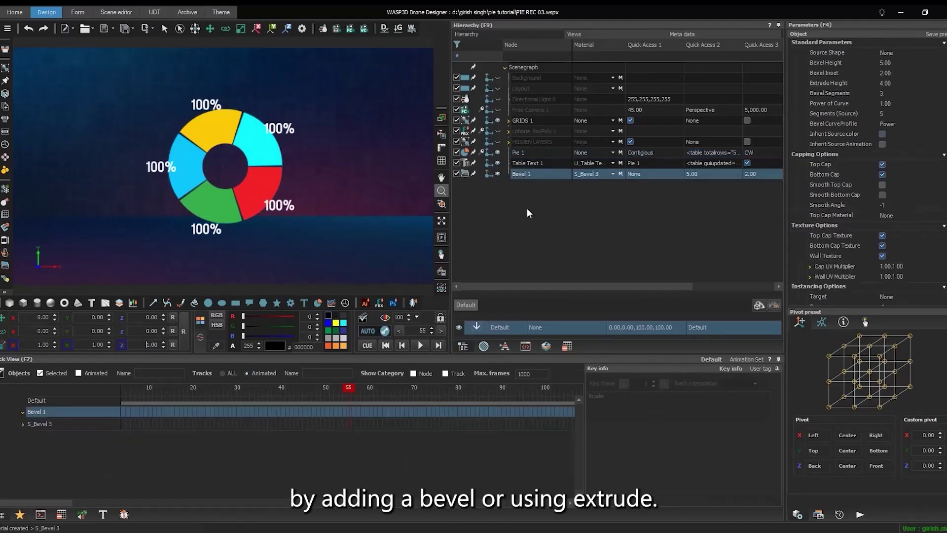
Rename the Bevel 1 object as PIE MAIN
double_click(527, 174)
text(PIE MAIN)
key(Return)
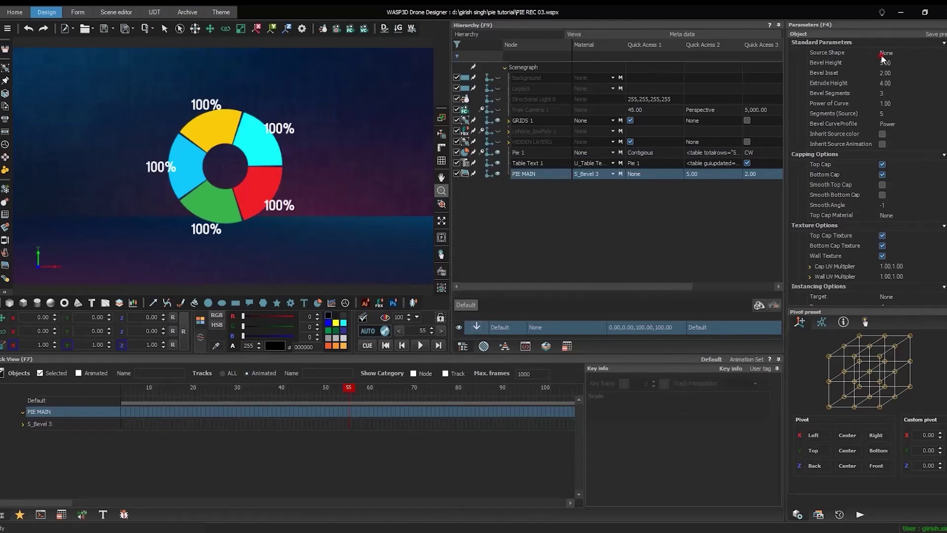
Assign Pie 1 as PIE MAIN's source shape and enable inheriting the source color and animation
click(883, 54)
click(793, 132)
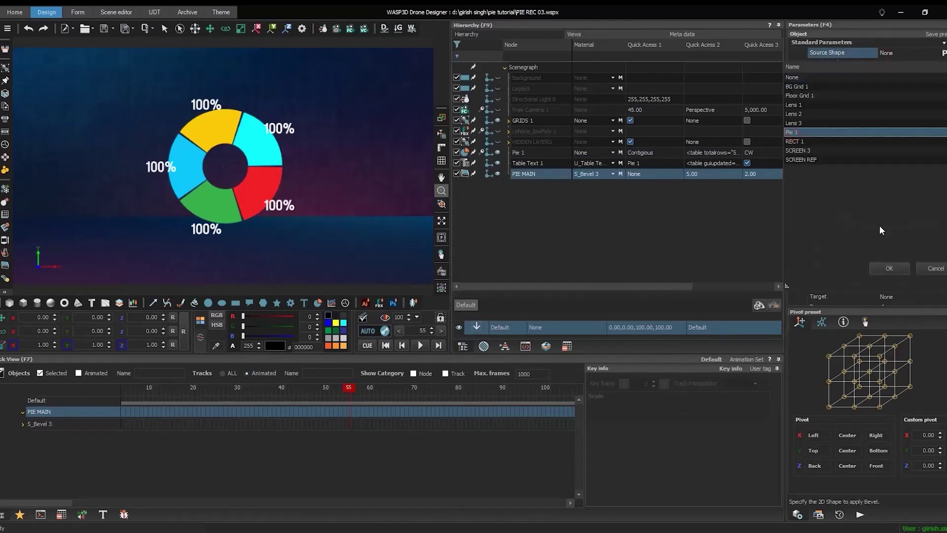
click(888, 270)
click(883, 133)
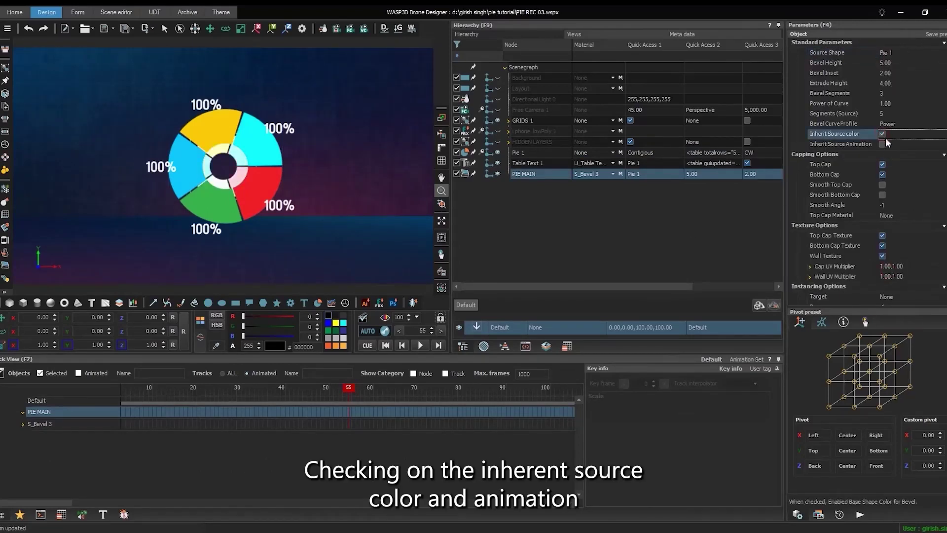
click(883, 144)
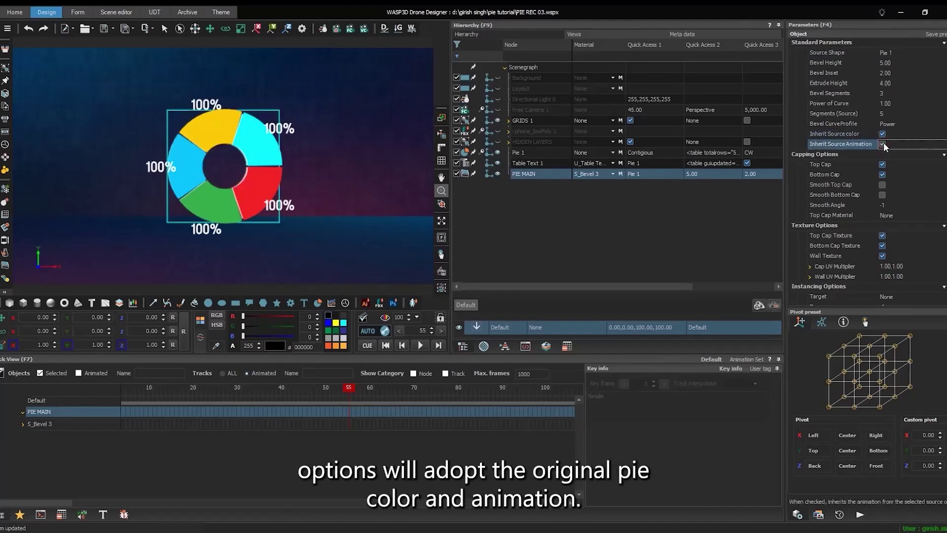
Set PIE MAIN's Bevel Height to 10.00 and Bevel Inset to 5.00
click(885, 63)
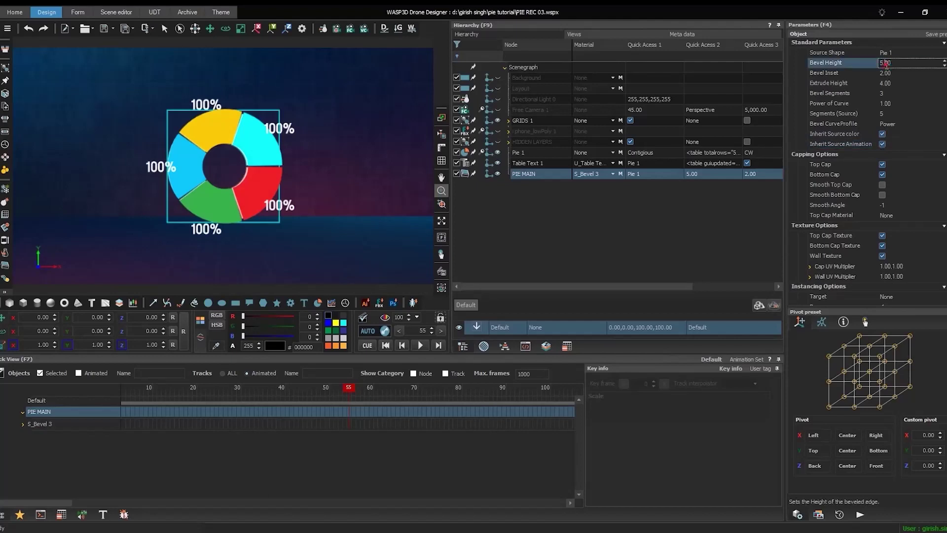
text(10.00)
key(Return)
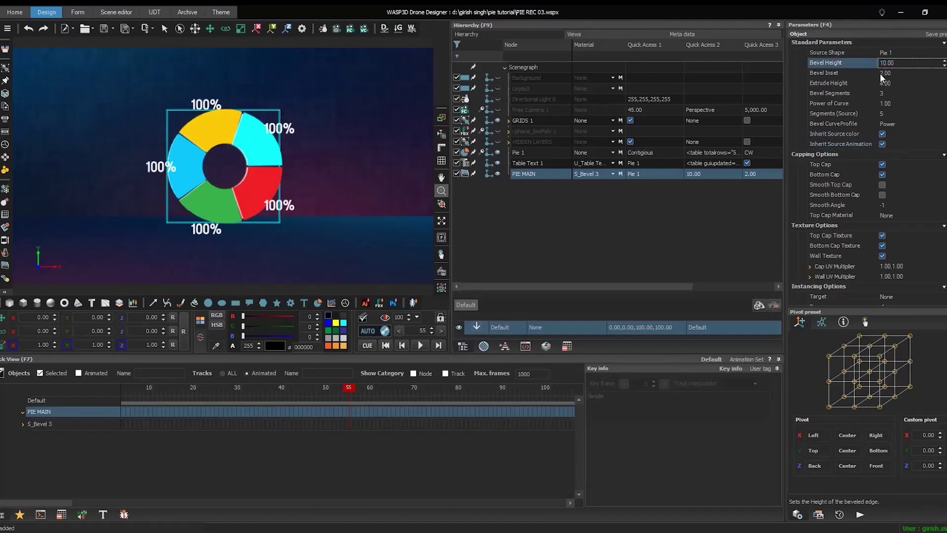
click(884, 73)
text(5.00)
key(Return)
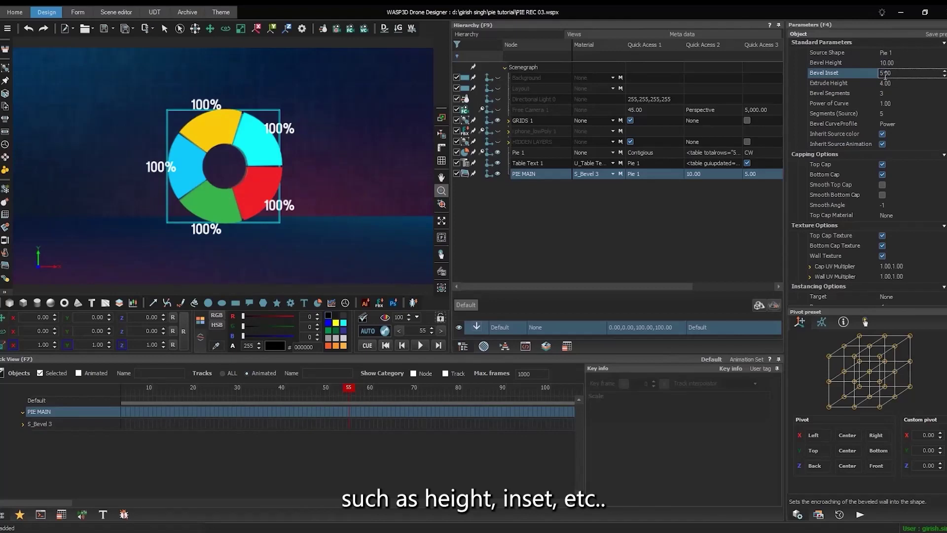
Go to frame 35 and turn on auto-keying to animate PIE MAIN's Extrude Height
click(886, 83)
double_click(424, 330)
text(35)
key(Return)
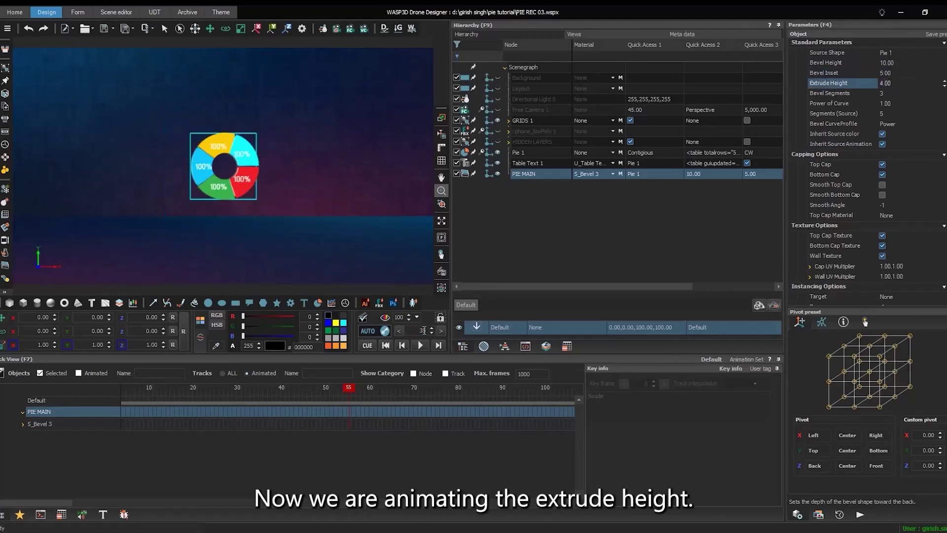
key(n)
click(889, 83)
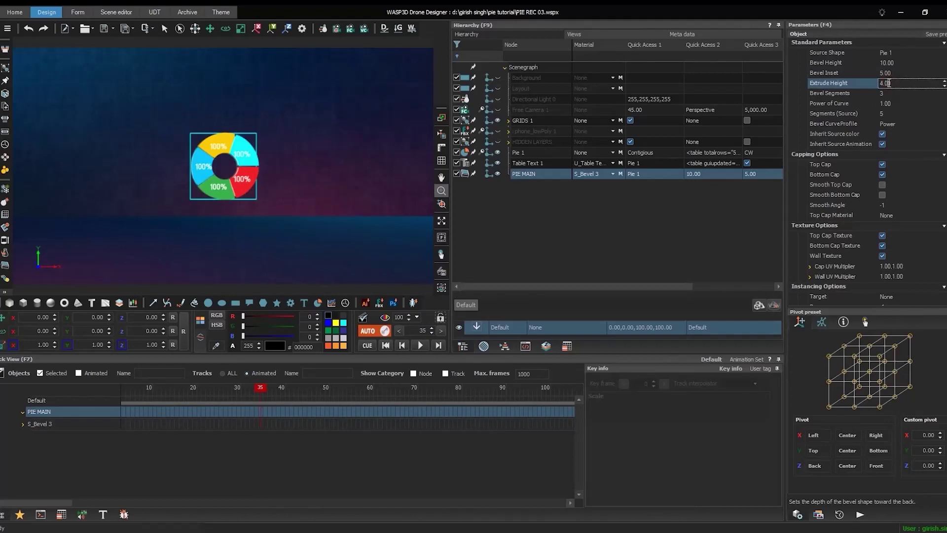
Keyframe PIE MAIN's Extrude Height to 80 at frame 55
double_click(423, 331)
text(55)
key(Return)
click(886, 84)
text(80)
key(Return)
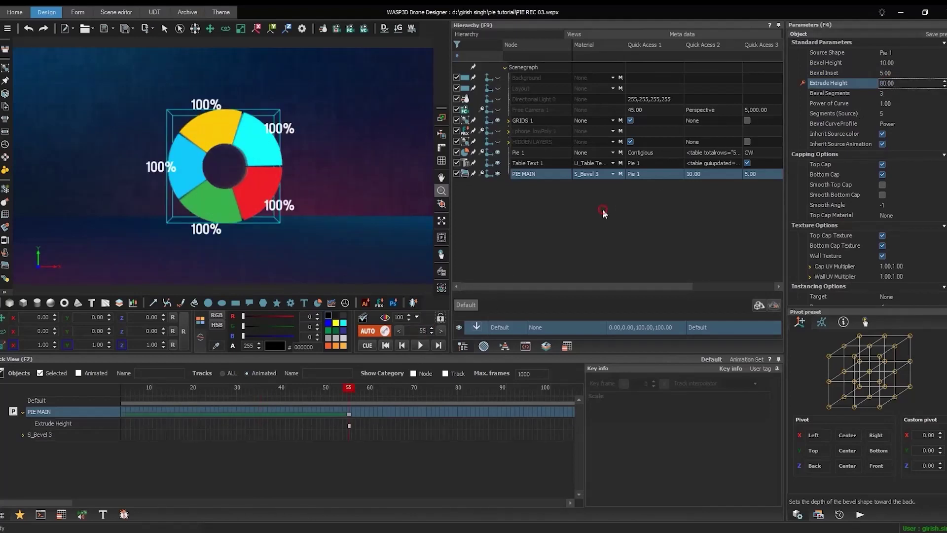
Hide the original Pie 1 and make the phone model visible
click(497, 153)
click(497, 132)
Group PIE MAIN and Table Text 1 under the name PIE GRP, and turn auto-keying off
click(522, 174)
ctrl+click(524, 164)
key(ctrl+g)
double_click(523, 164)
text(PIE GRP)
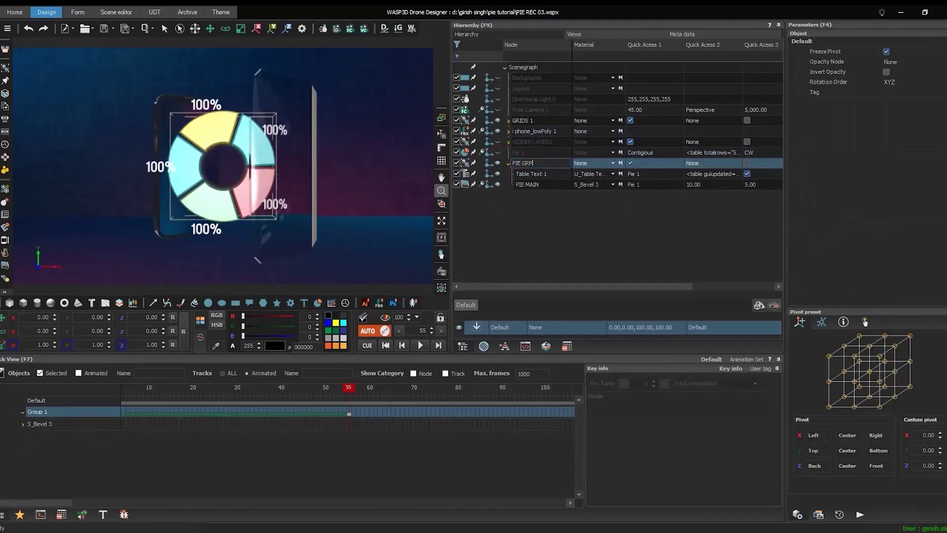
click(484, 161)
click(367, 387)
click(371, 331)
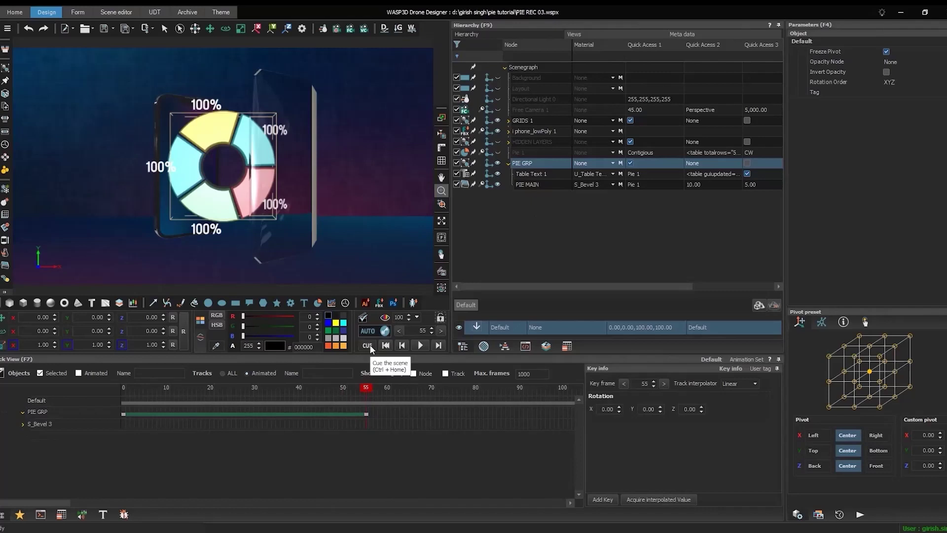
At frame 35, set PIE GRP's Y rotation to -31 and its Z position to -20
drag(418, 331, 469, 330)
text(35)
key(Return)
double_click(97, 330)
text(-31)
key(Return)
double_click(148, 317)
text(-20)
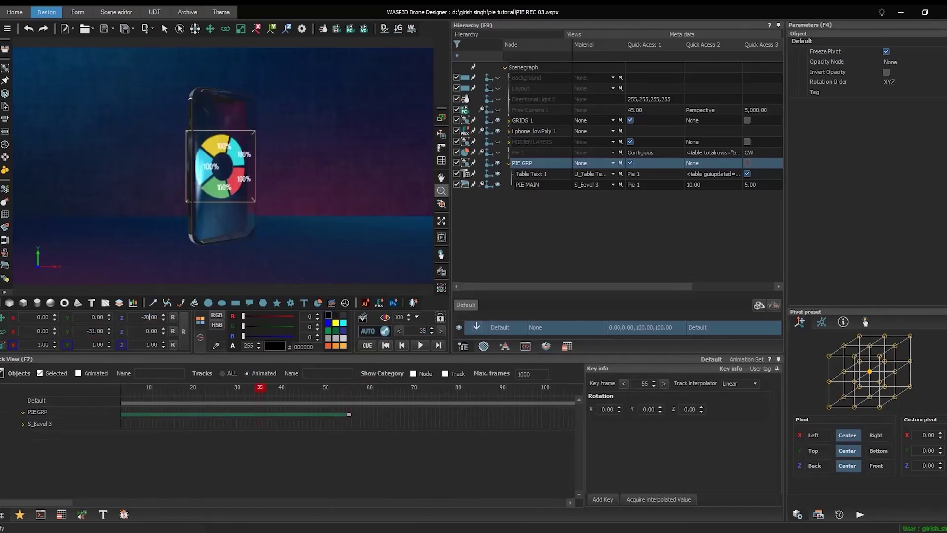
Play the scene from the start and examine how the pie moves with the phone and glass screen
key(space)
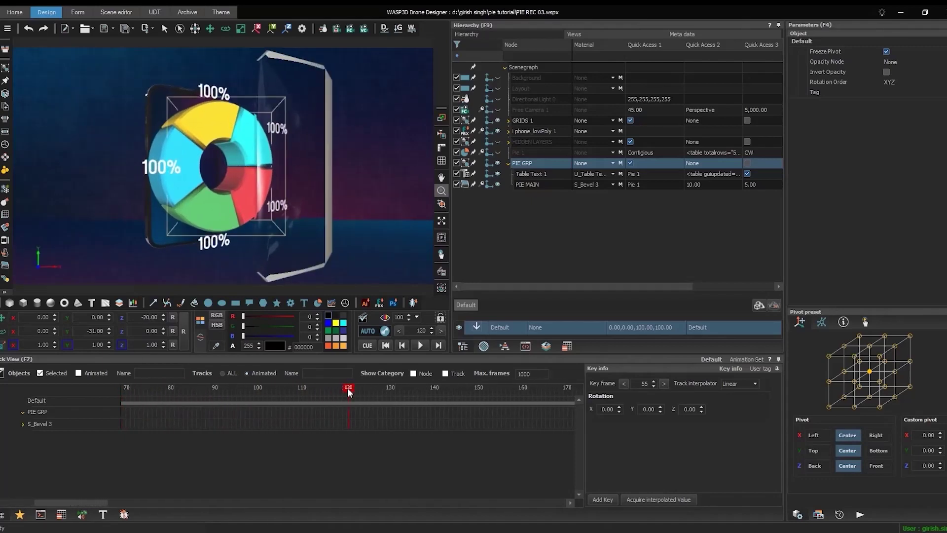
key(Home)
double_click(423, 331)
text(5)
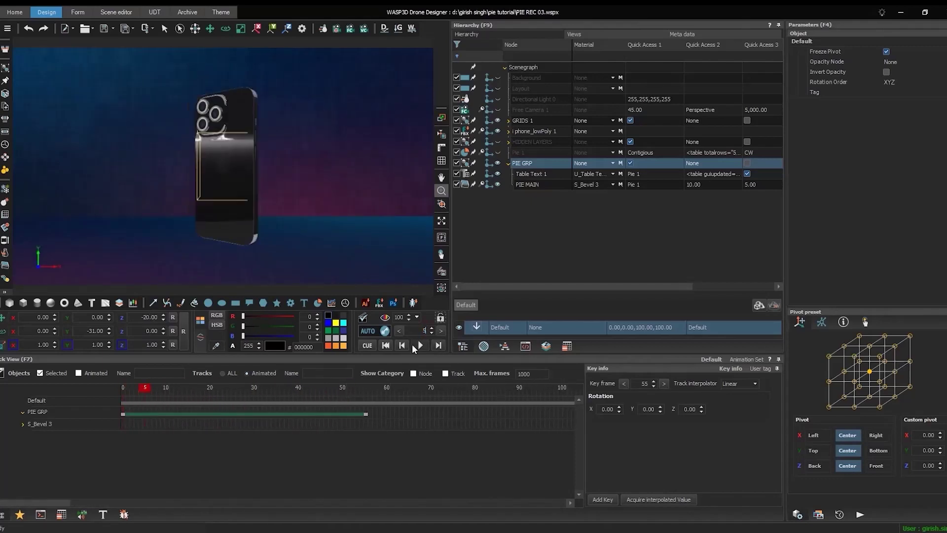
text(5)
drag(353, 387, 342, 393)
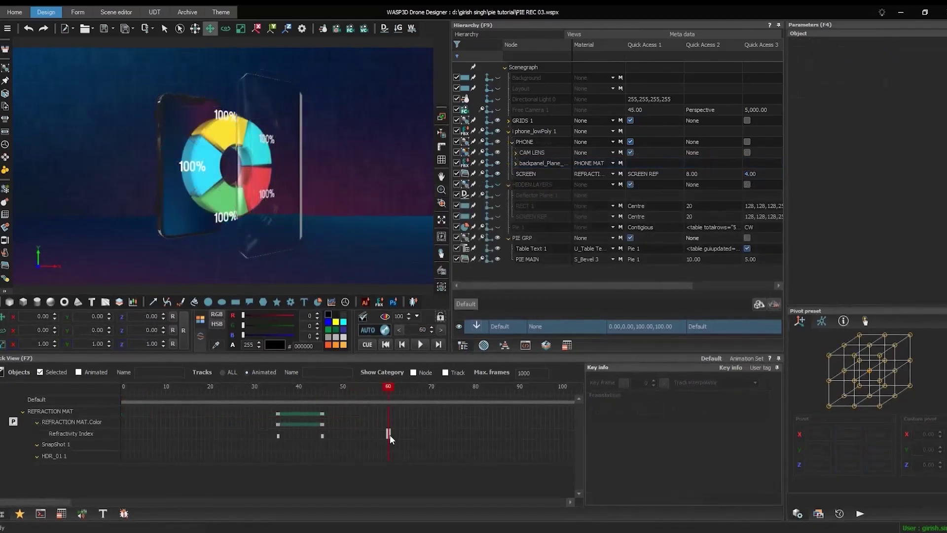
key(Home)
key(space)
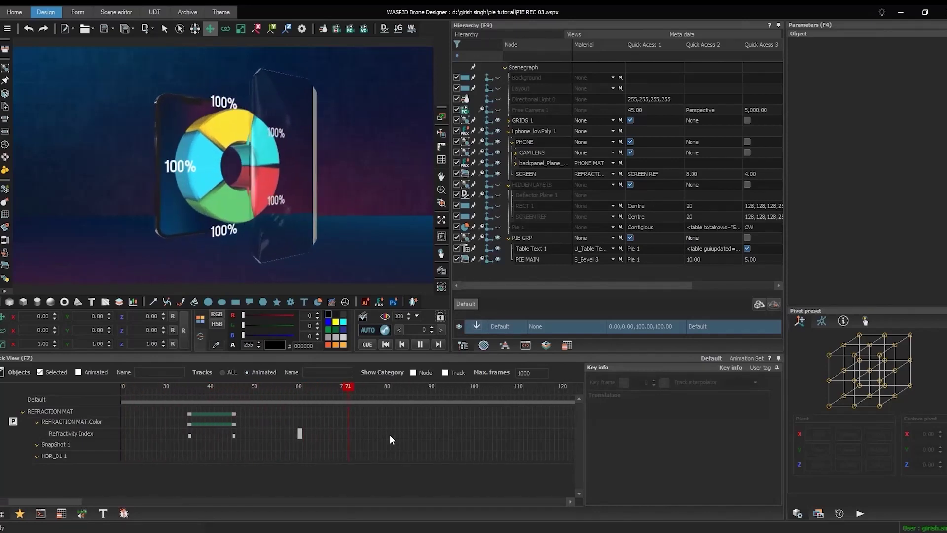
key(space)
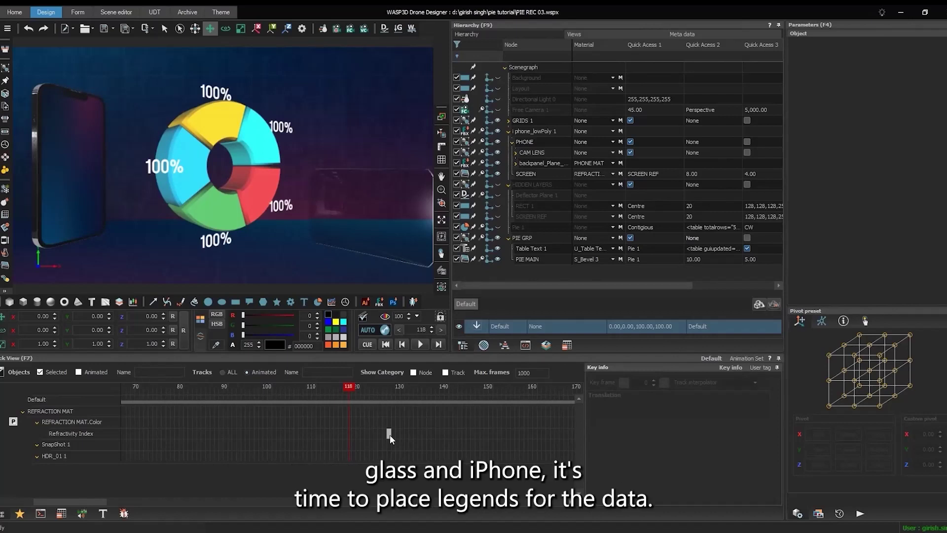
Go to frame 60 and collapse the HIDDEN LAYERS and phone groups in the hierarchy
double_click(420, 329)
text(60)
key(Return)
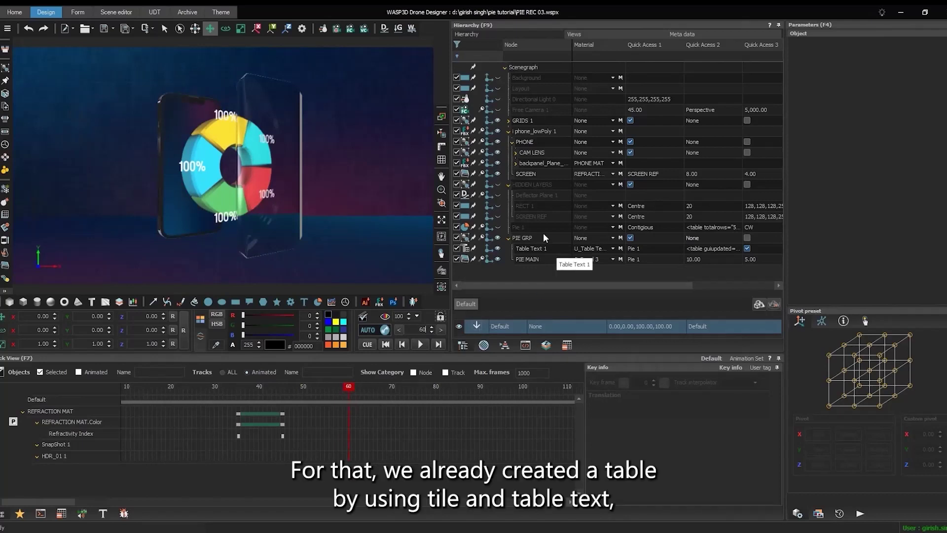
click(510, 188)
click(509, 185)
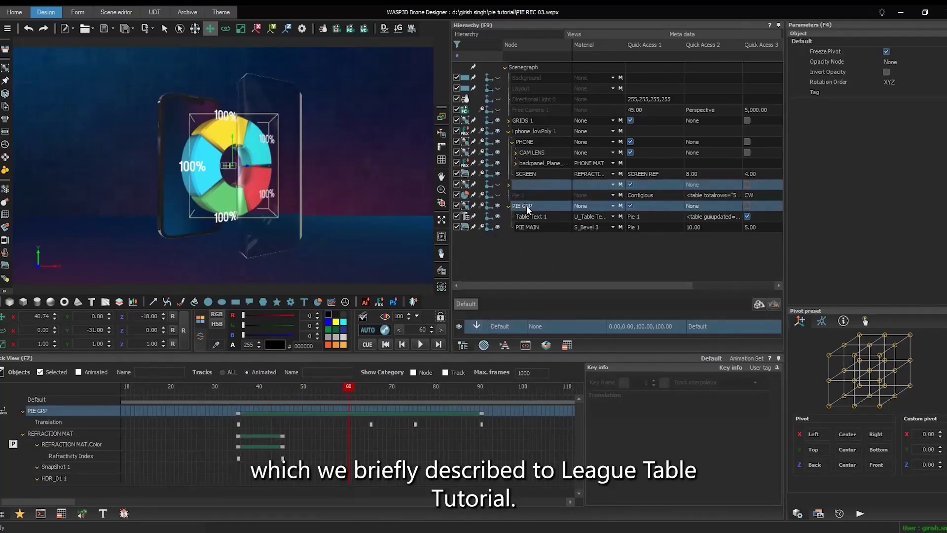
click(508, 130)
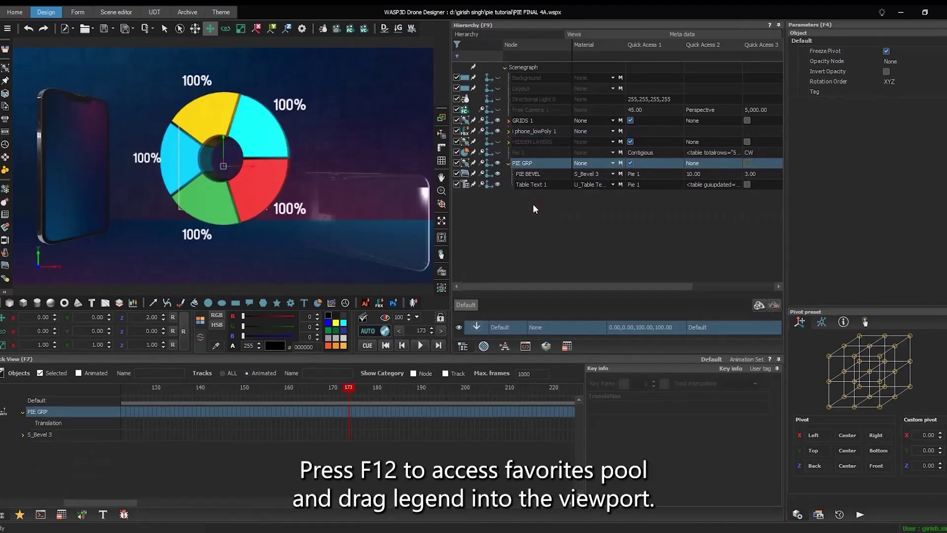
Add the TILES legend table from the favorites pool to the scene over the glass panel
key(F12)
scroll(675, 451, down, 3)
drag(689, 446, 290, 240)
click(490, 403)
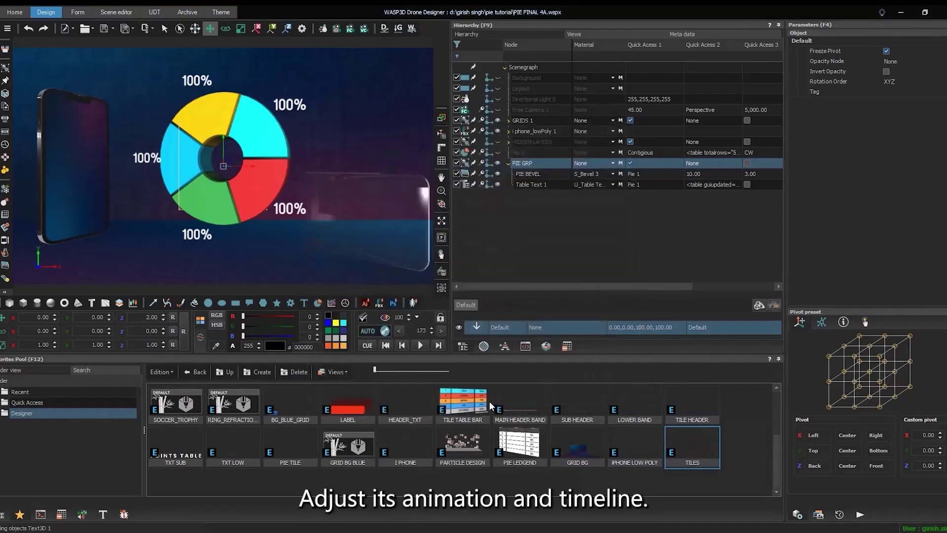
Check the animation tracks and playback of TILE TABLE 1 and PIE GRP
click(525, 195)
key(F7)
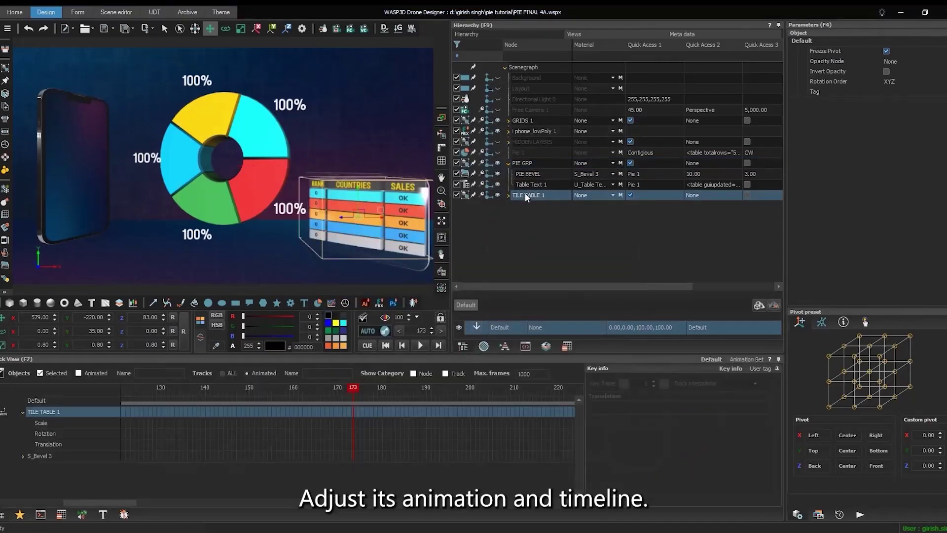
key(space)
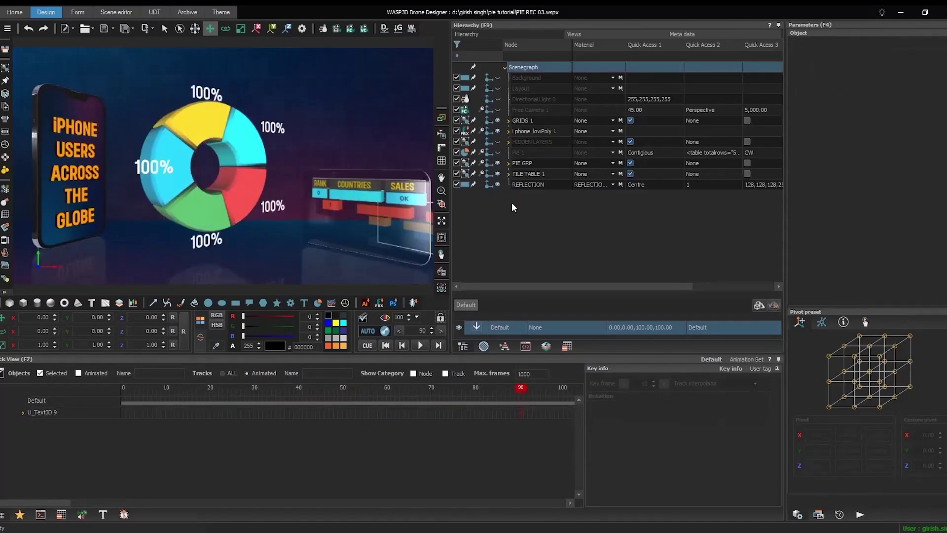
click(530, 163)
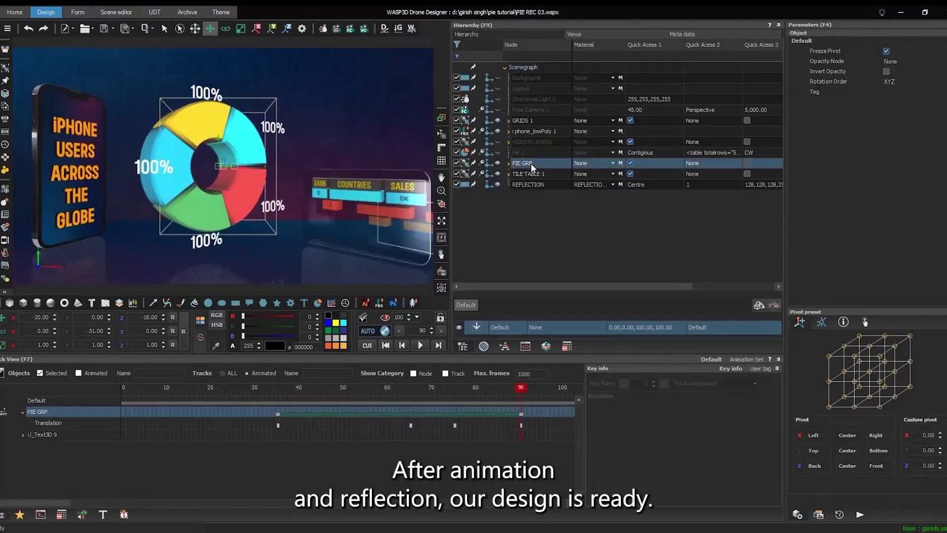
Enable auto-keying and key PIE GRP's rotation at frame 180 with Y set to 31
click(100, 330)
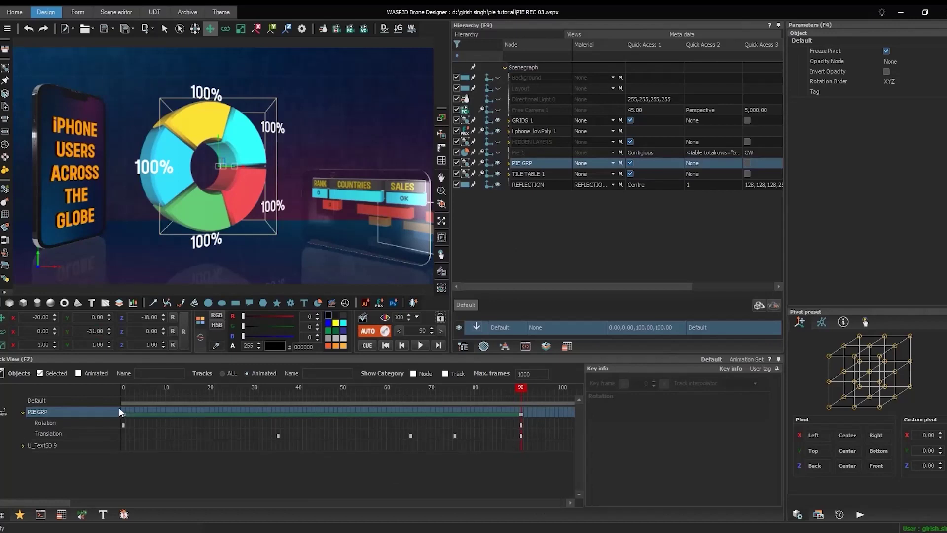
click(45, 423)
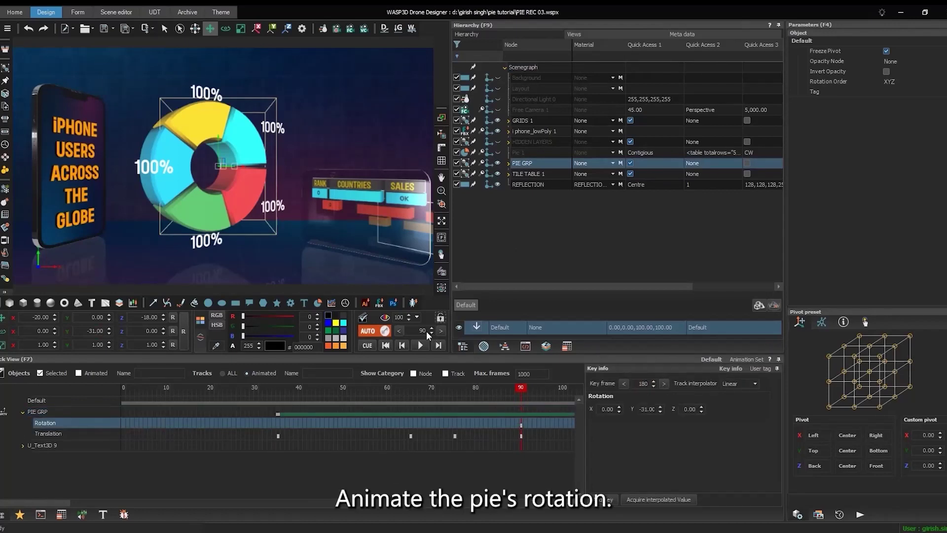
double_click(425, 331)
text(180)
key(Return)
double_click(97, 331)
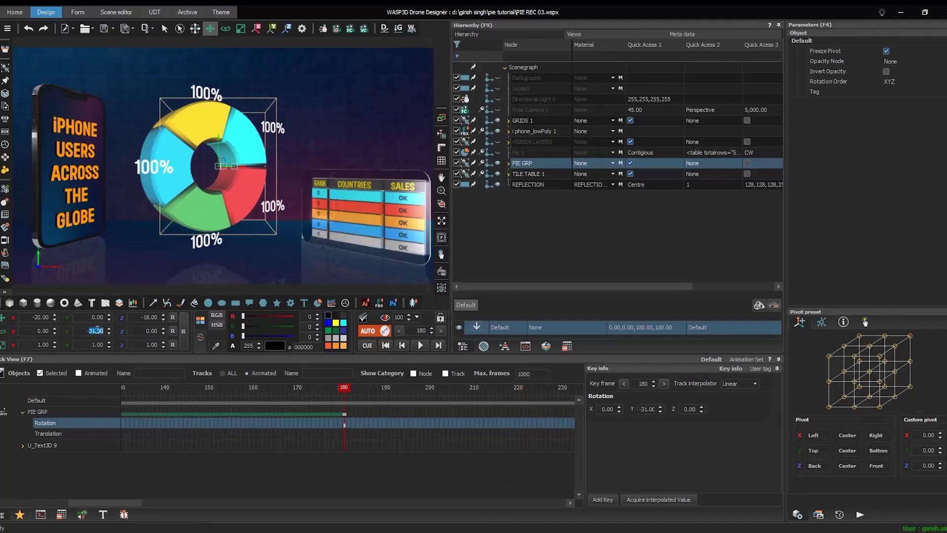
key(Return)
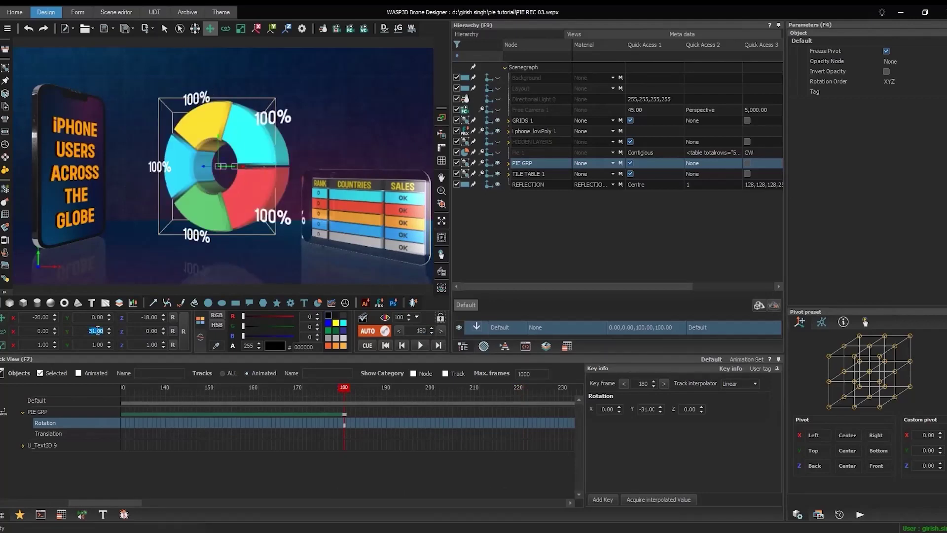
Key PIE GRP's rotation at frame 270 with Y set to -31
double_click(424, 330)
text(270)
key(Return)
double_click(94, 333)
text(-)
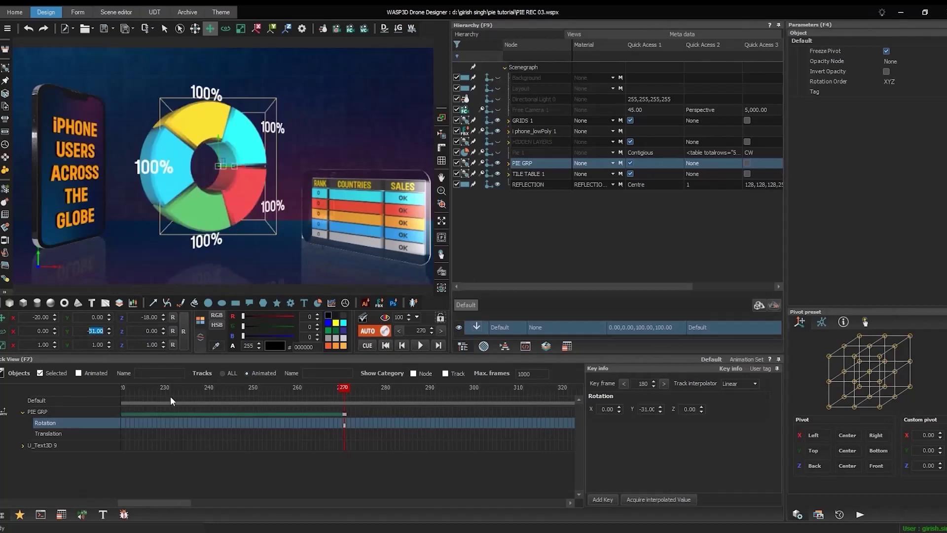
Add a Goto control at frame 270 of PIE GRP that jumps to frame 90, and play the looping animation
right_click(345, 415)
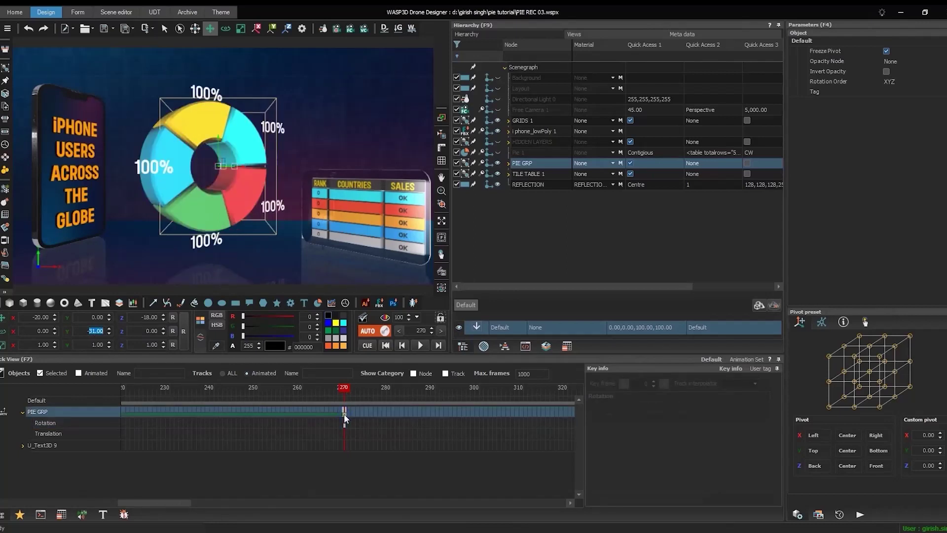
mouse_move(363, 422)
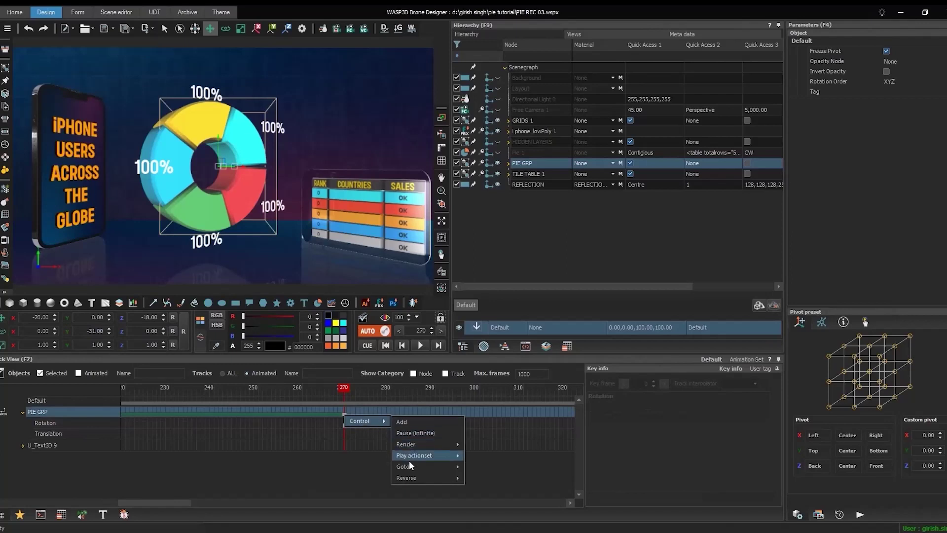
mouse_move(453, 465)
click(561, 474)
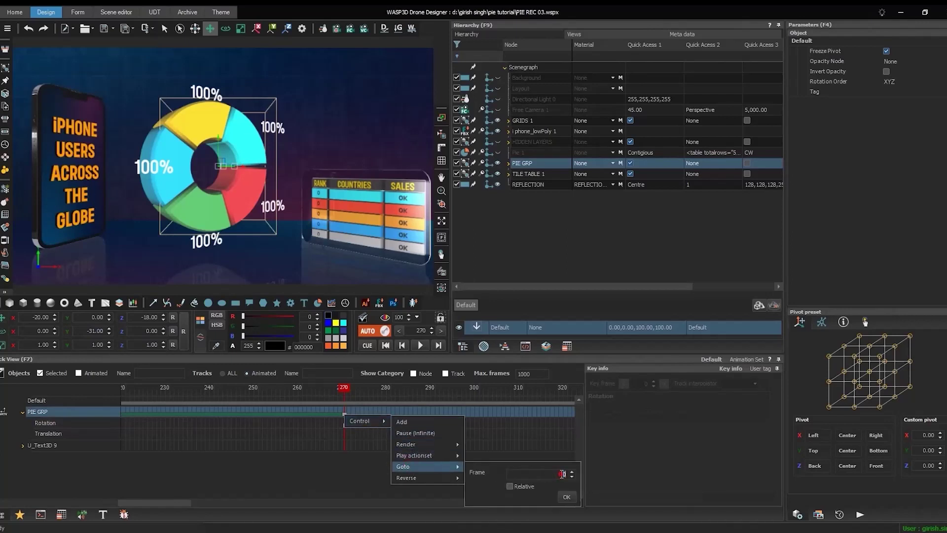
text(90)
click(567, 497)
right_click(53, 411)
click(81, 426)
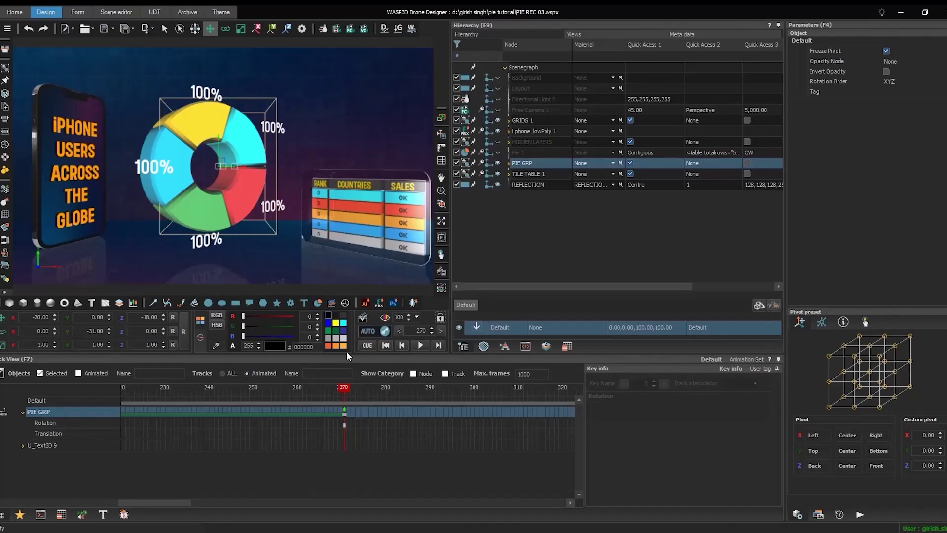
key(space)
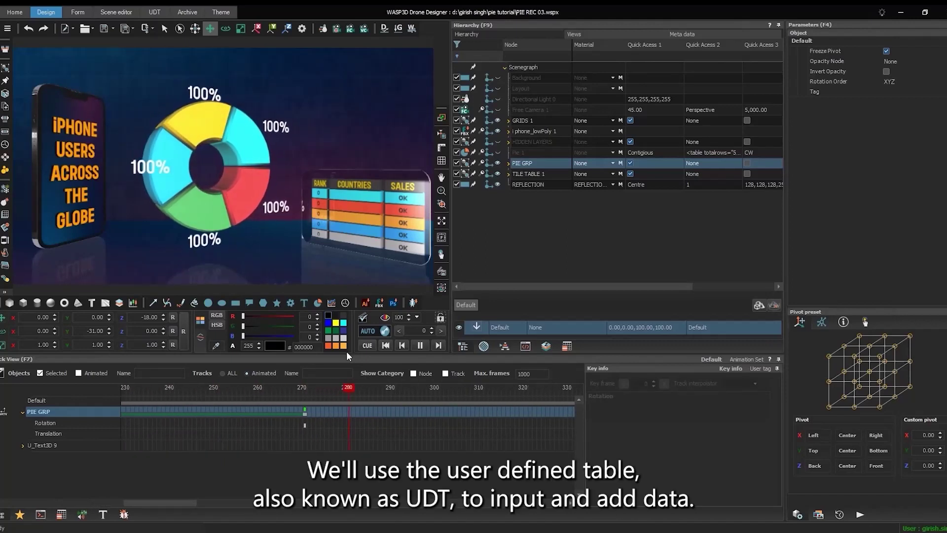
key(space)
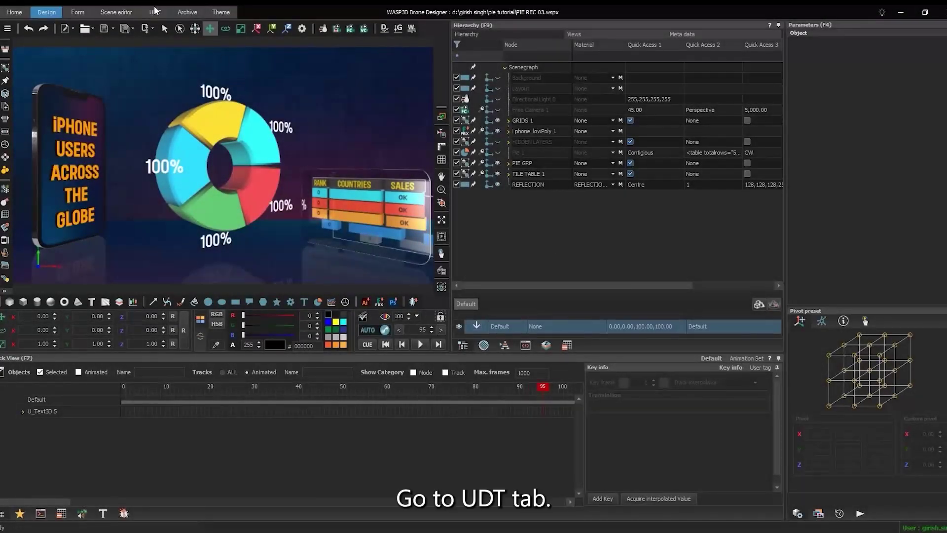
Create a new UDT from the Standard template and name it PIE UDT
click(154, 11)
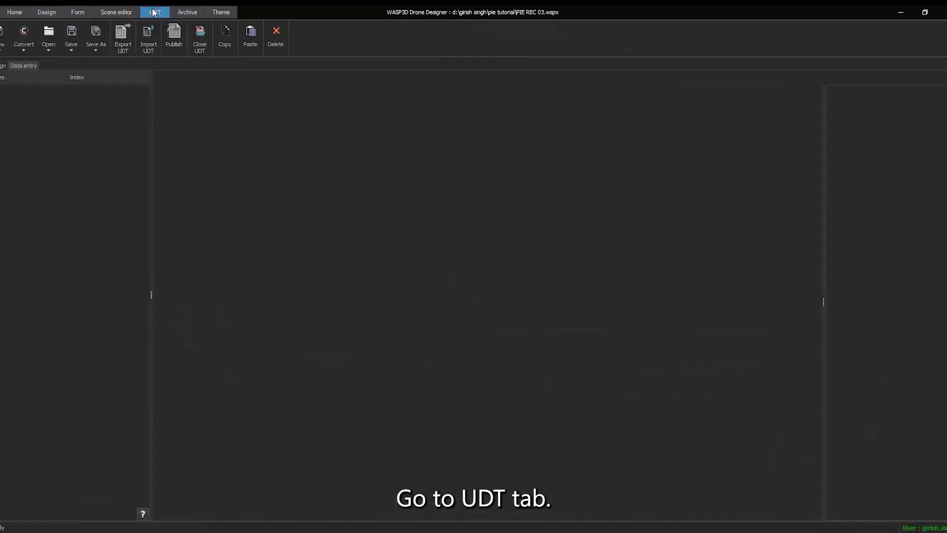
click(3, 37)
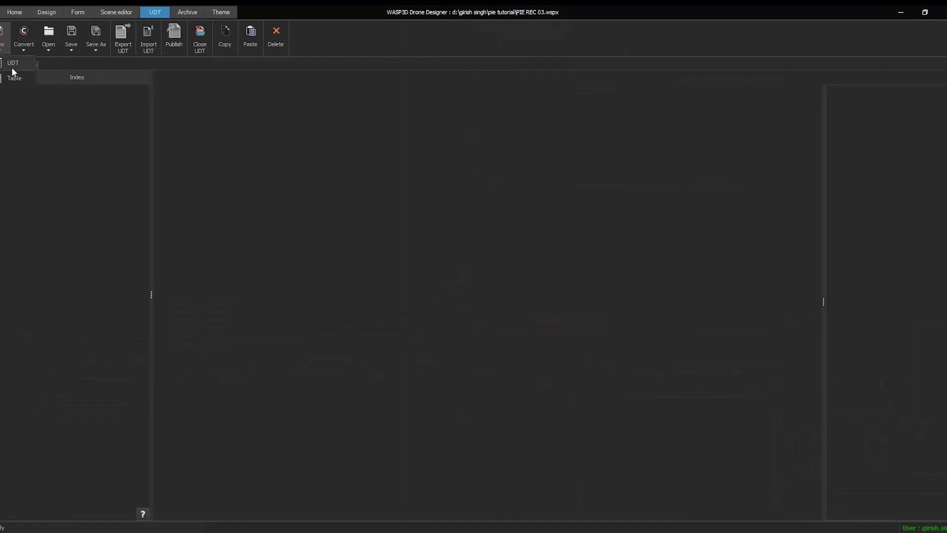
click(13, 69)
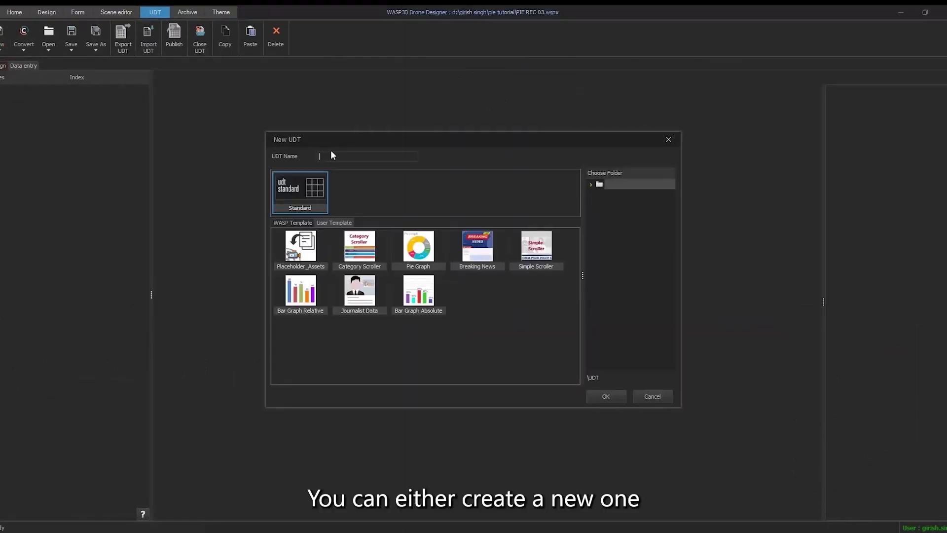
click(400, 187)
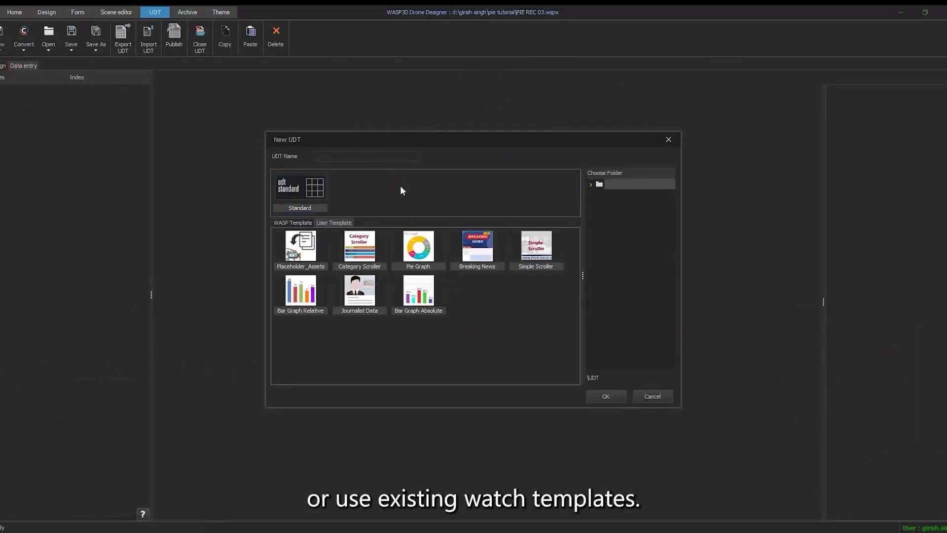
click(310, 196)
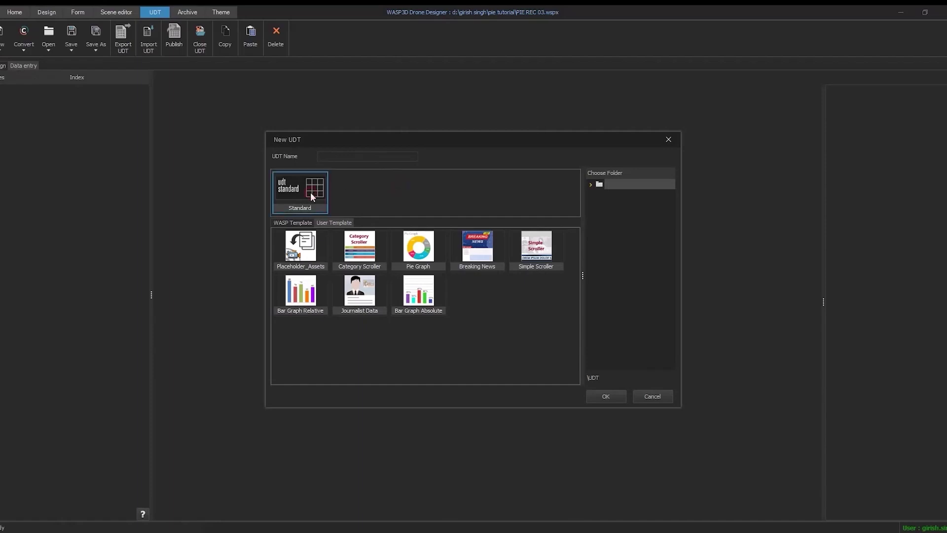
click(332, 157)
text(PIE UD)
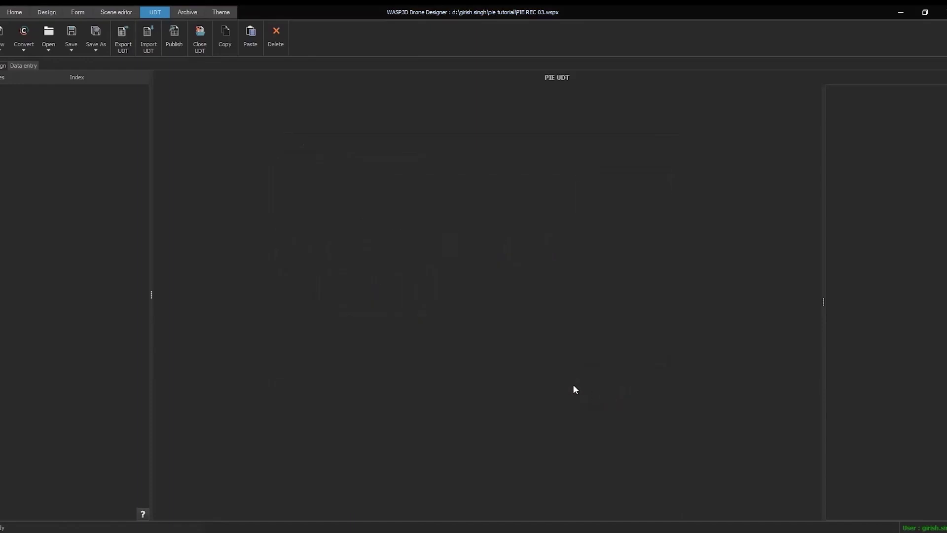
Add a table to PIE UDT and name it PIE DATA 1
right_click(89, 149)
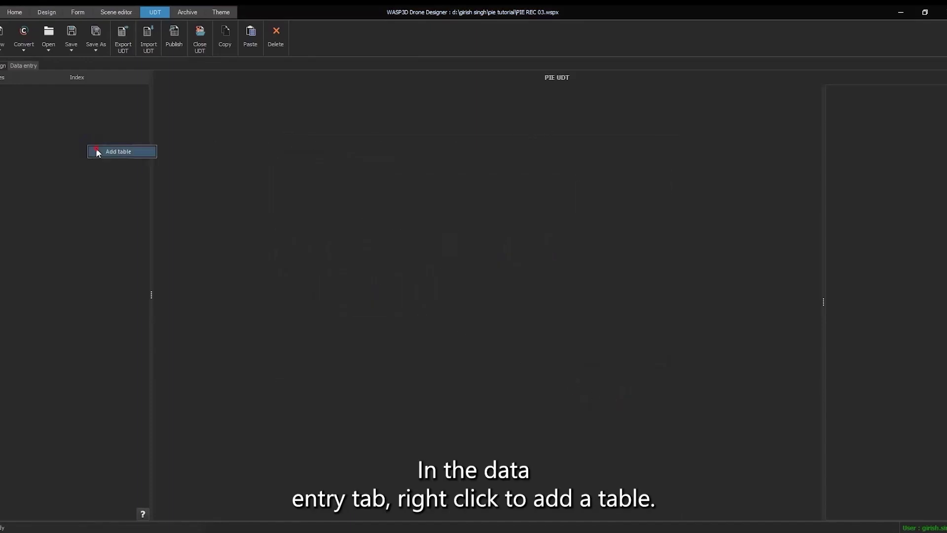
click(97, 150)
double_click(193, 97)
text(PIE DATA 1)
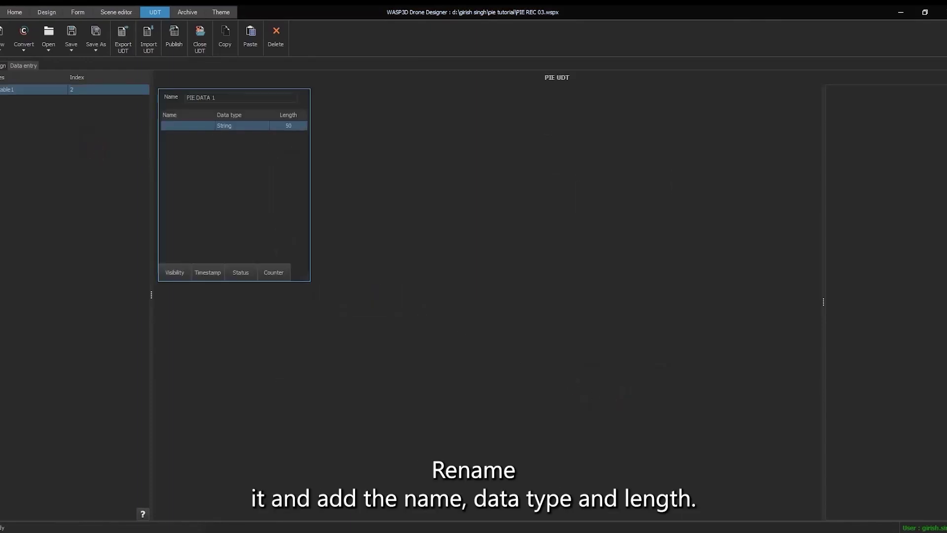
Define the Visibility field, a LABEL string field and a COLOR field of type Color in PIE DATA 1
click(170, 272)
click(178, 135)
text(LABEL)
click(179, 143)
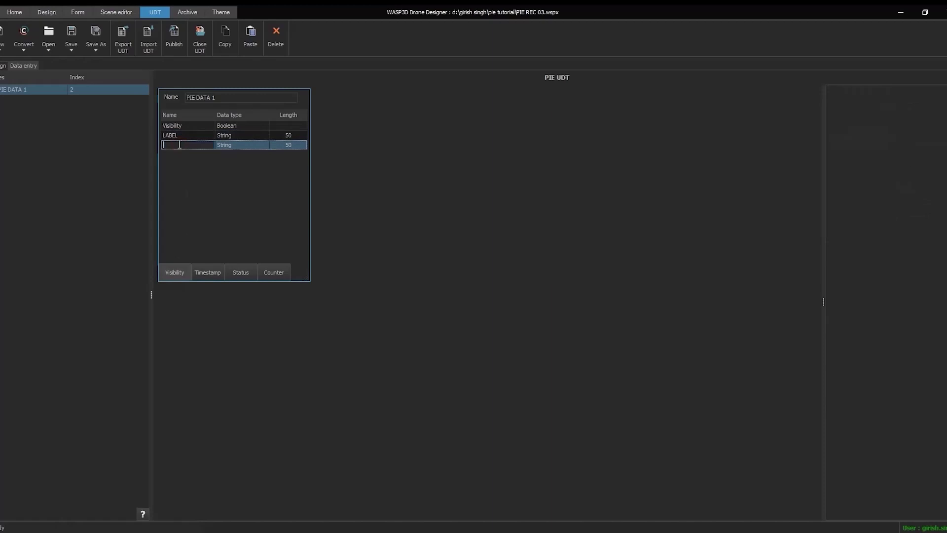
text(COLOR)
click(211, 144)
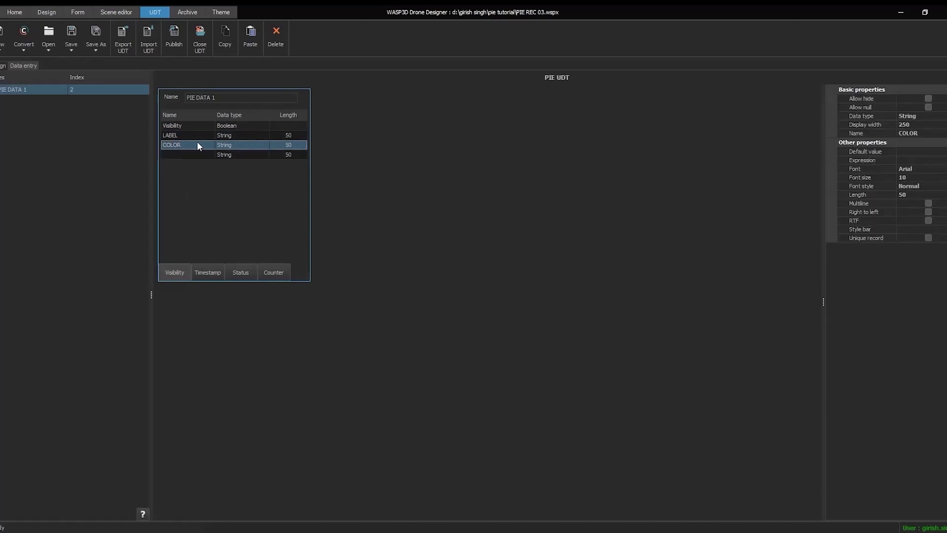
click(224, 145)
click(226, 151)
Add a VALUE field of type Float to PIE DATA 1 and save the UDT
click(192, 155)
click(191, 154)
text(VAL)
click(226, 156)
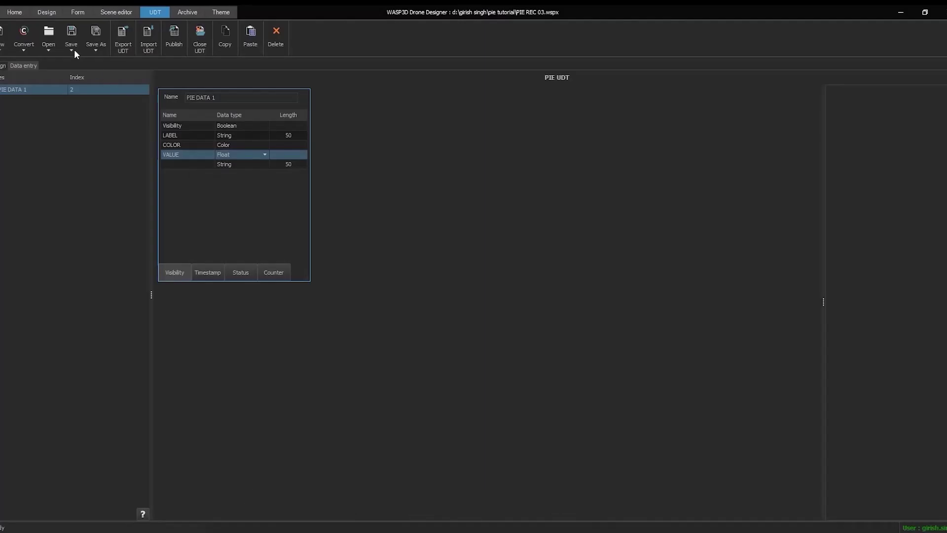
click(72, 46)
click(78, 64)
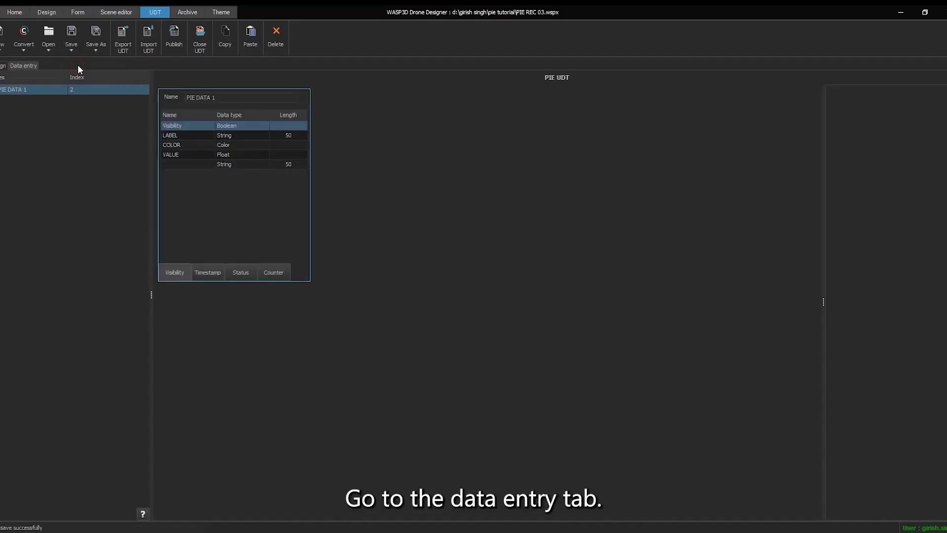
Enter the first data row in PIE DATA 1: label USA, dark blue 19,77,171 and value 35
click(30, 67)
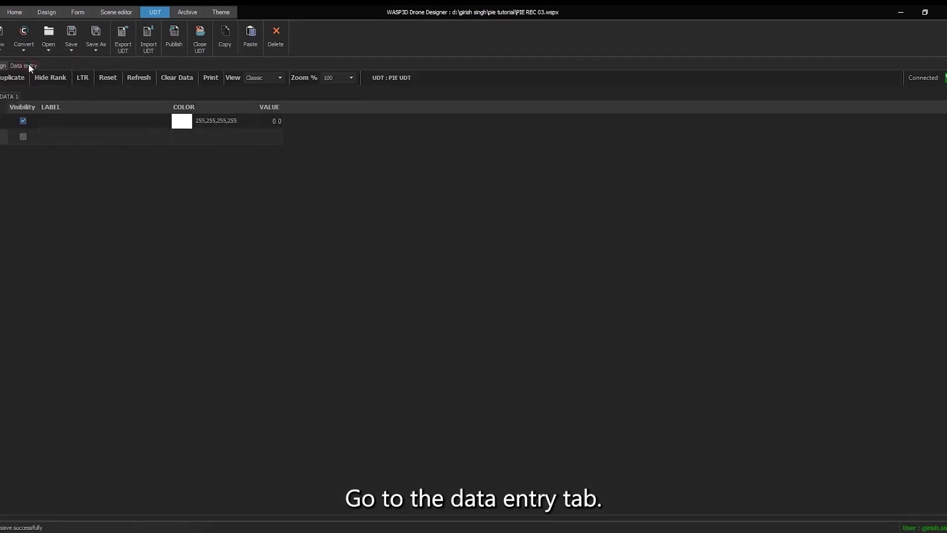
click(88, 121)
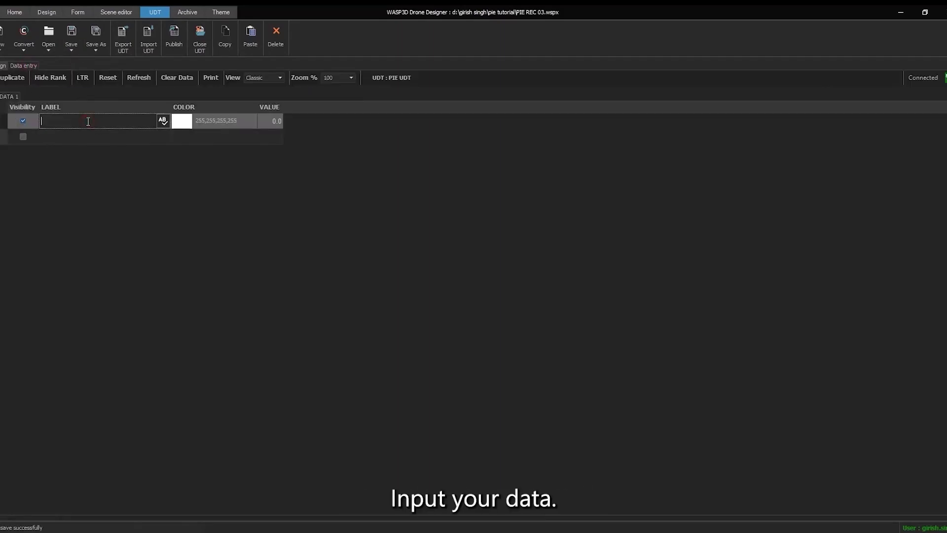
text(USA)
click(222, 121)
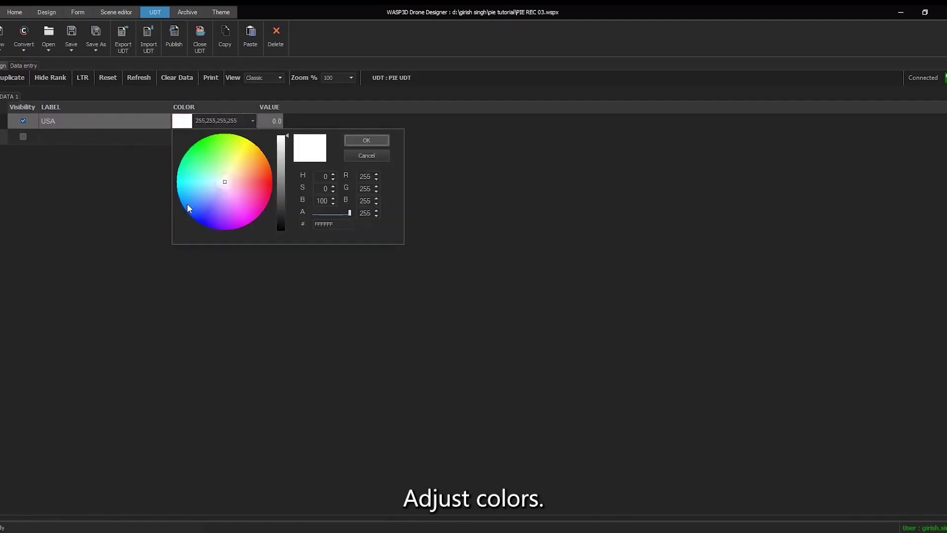
drag(188, 205, 191, 207)
drag(282, 141, 281, 163)
click(366, 140)
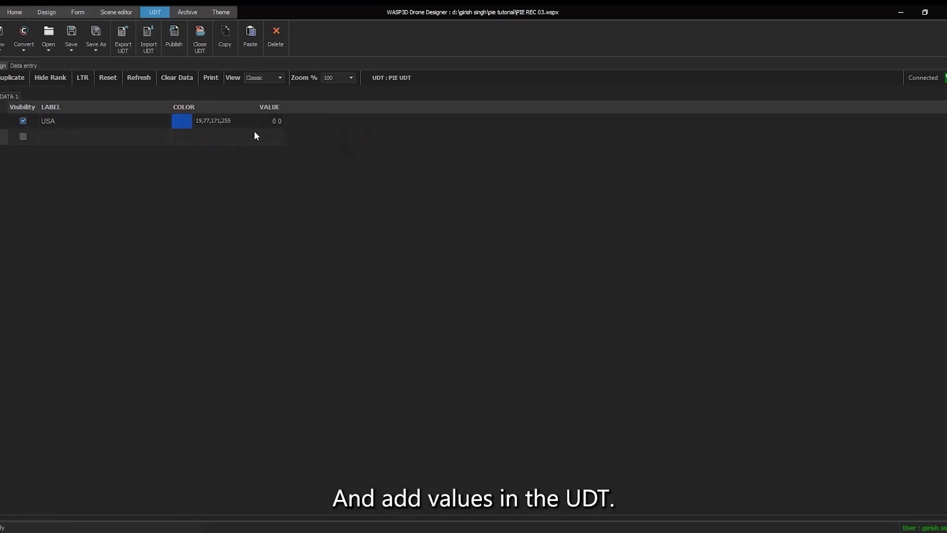
click(277, 120)
text(35)
Add a second data row with label CHINA, a red color and value 25
click(81, 136)
text(CHINA)
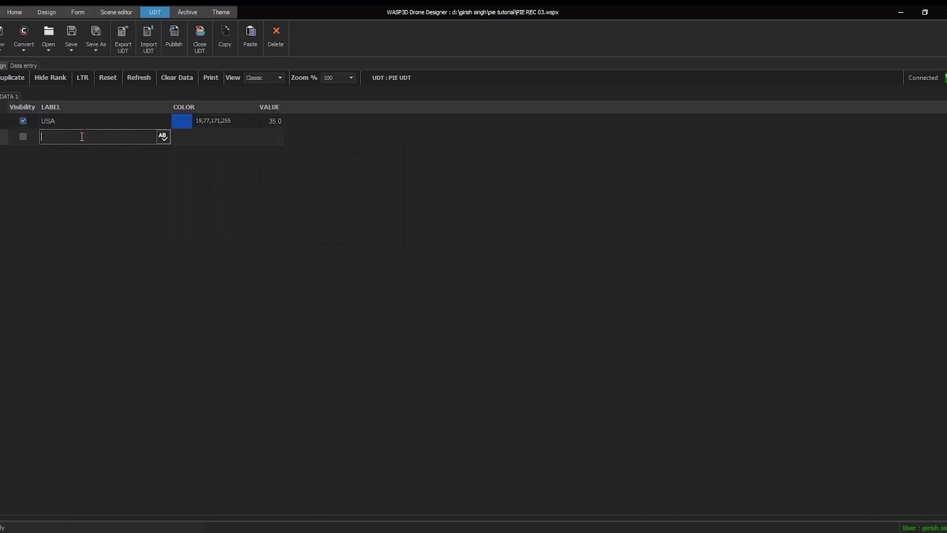
click(181, 138)
click(272, 190)
click(283, 165)
click(366, 156)
click(269, 137)
text(25)
Add a third data row with label INDIA, orange 240,113,10 and value 20
click(68, 152)
text(INDIA)
key(Tab)
click(253, 152)
click(265, 190)
click(283, 173)
click(274, 153)
Add a fourth data row with label UK, light blue 26,201,255 and value 12
click(158, 168)
text(UK)
key(Tab)
click(181, 168)
click(183, 240)
click(272, 168)
text(12)
Add a fifth data row with label OTHERS, grey 176,176,176 and value 8
click(148, 183)
text(OTHERS)
key(Tab)
click(253, 184)
click(283, 225)
drag(283, 228, 284, 234)
click(270, 184)
text(8)
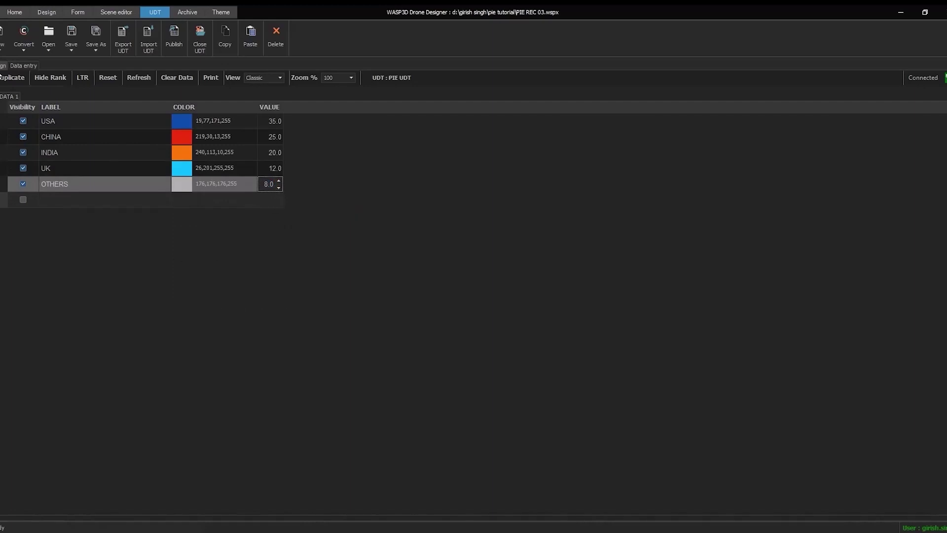
Return from UDT data entry to the scene design and show the variable sheet
click(3, 66)
key(Return)
click(47, 12)
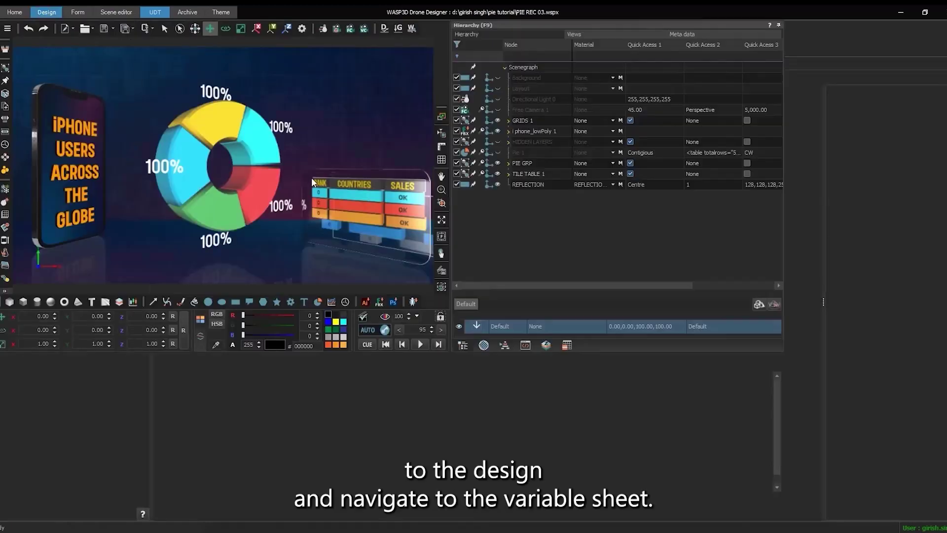
key(F8)
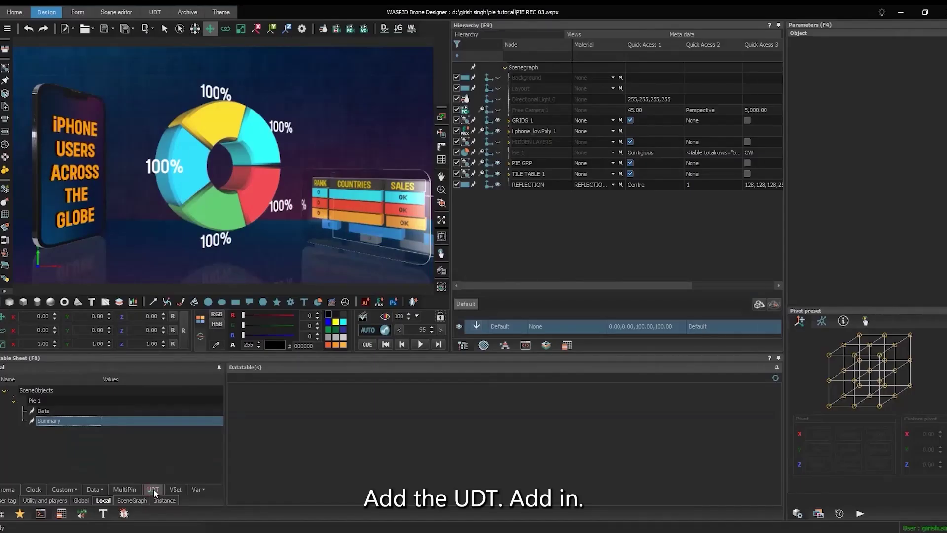
Start a UDT add-in in the local variables and load PIE UDT from the UDT pool as its source
click(153, 489)
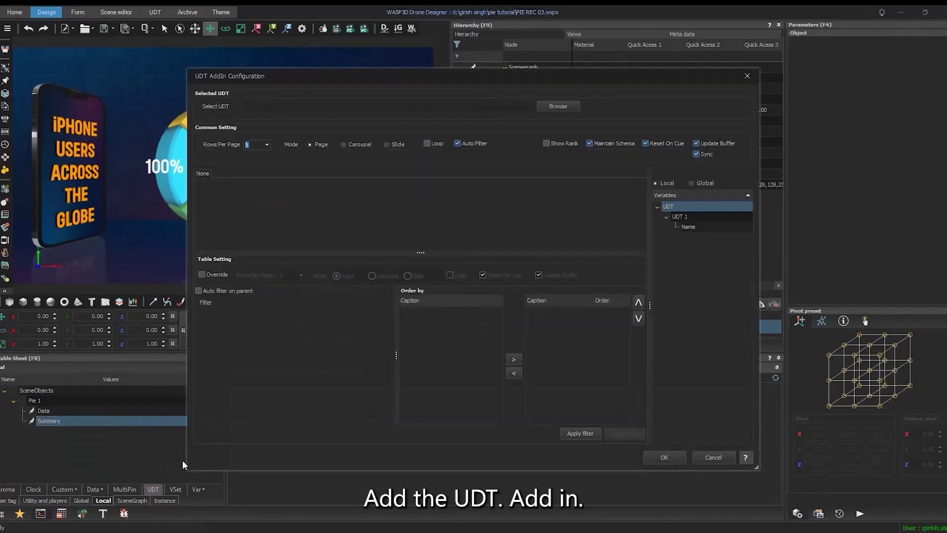
click(558, 106)
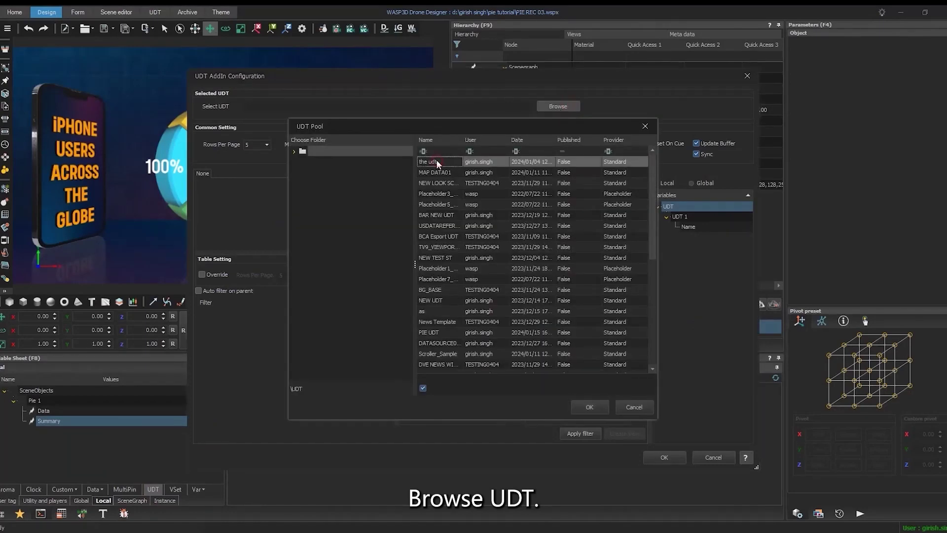
click(442, 153)
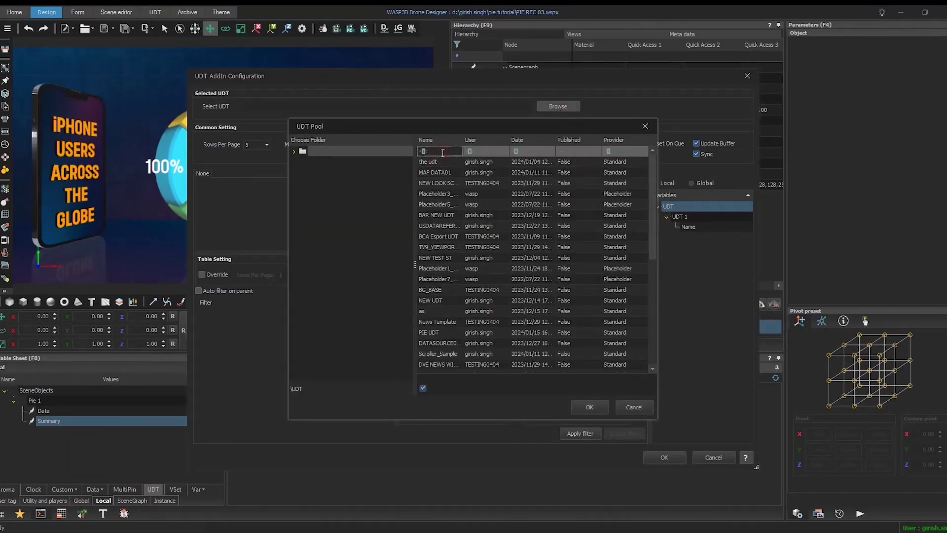
text(pi)
click(446, 159)
click(589, 407)
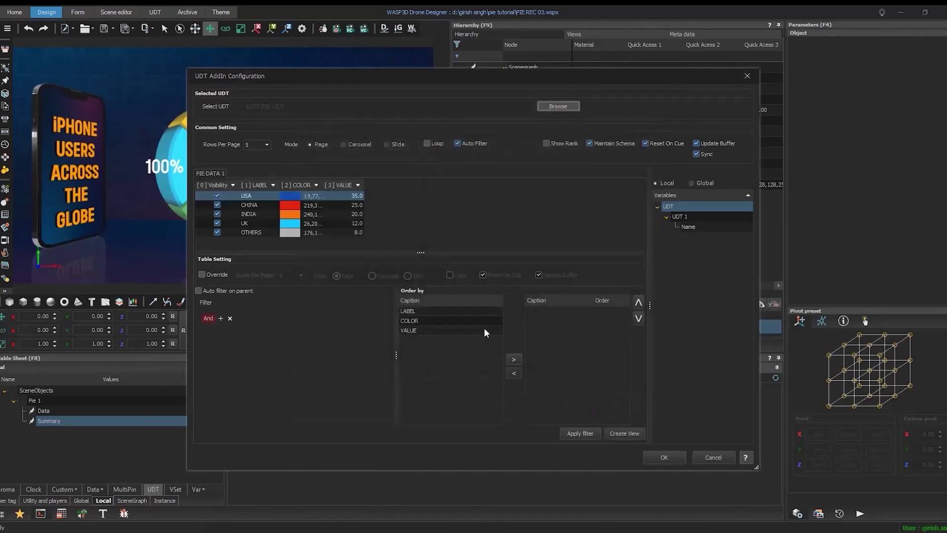
Accept the UDT add-in configuration and look up UDT 1's PIE DATA 1 table in Pie 1's pie data settings
click(665, 457)
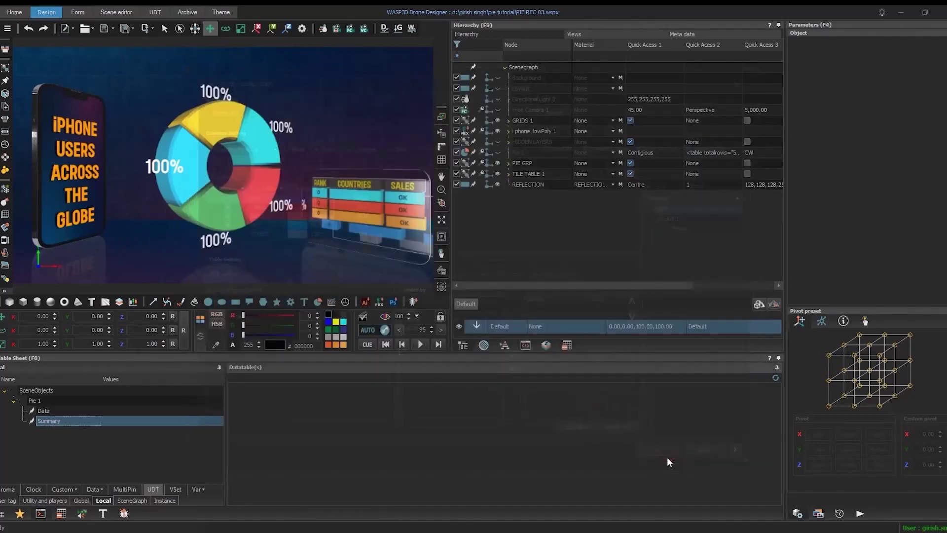
click(524, 152)
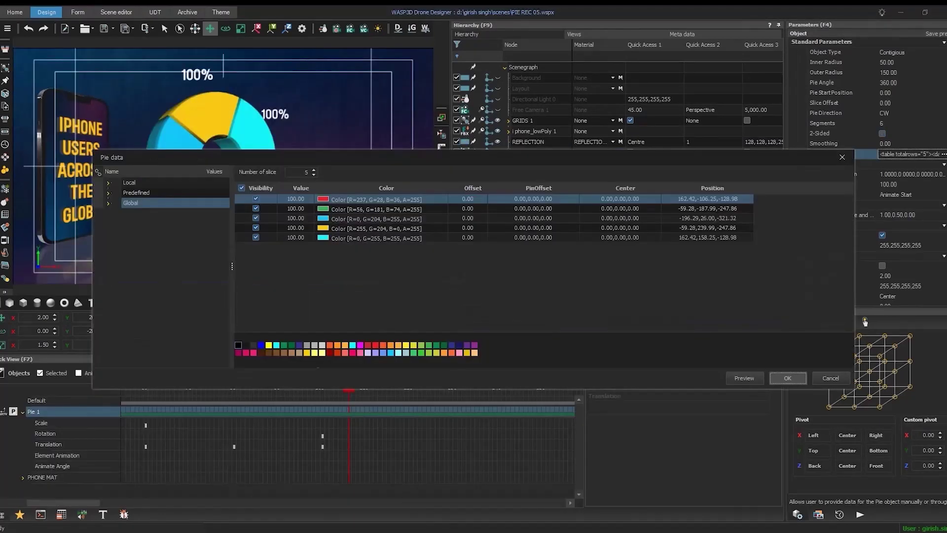
click(108, 182)
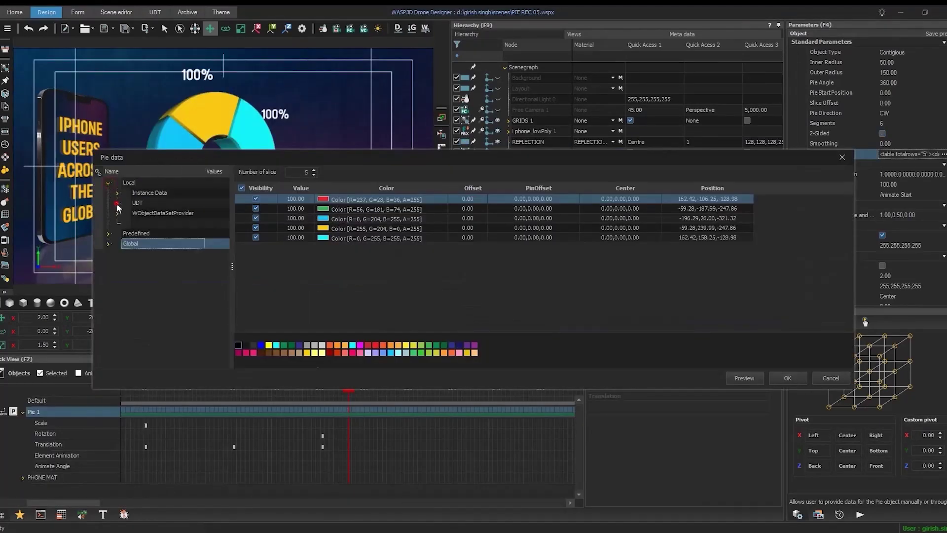
click(118, 202)
click(127, 213)
click(166, 224)
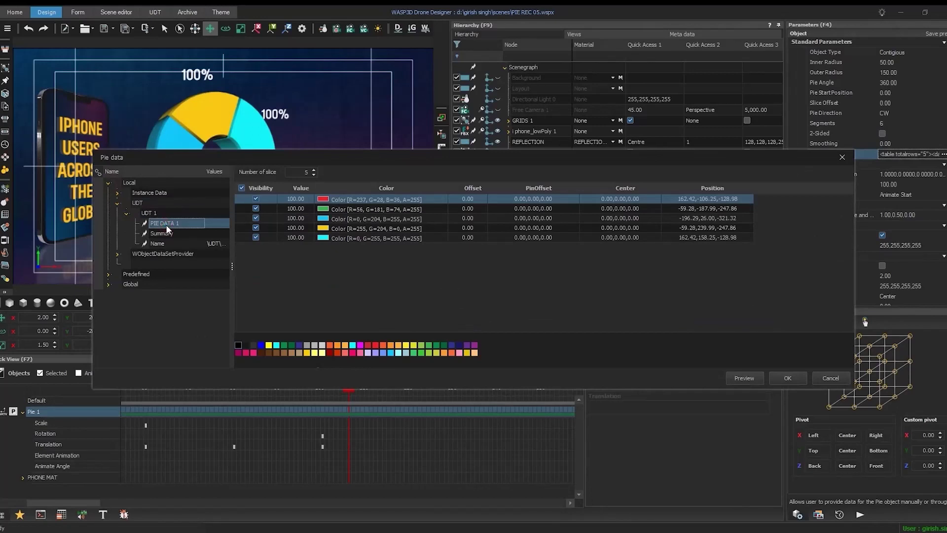
click(223, 225)
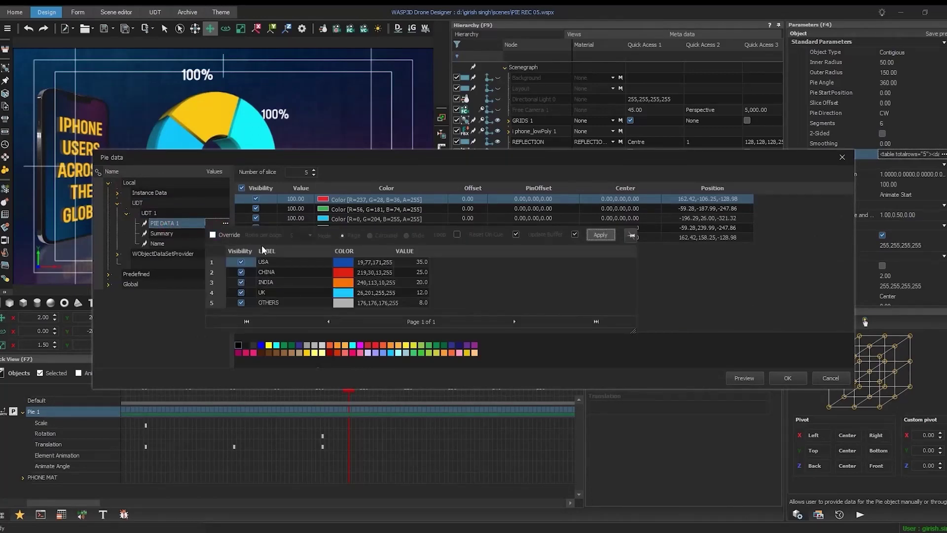
click(718, 264)
Recolour the first pie slice to blue 47,155,237 and the second to red 181,33,60, and preview the pie
drag(329, 159, 391, 237)
click(386, 278)
click(402, 348)
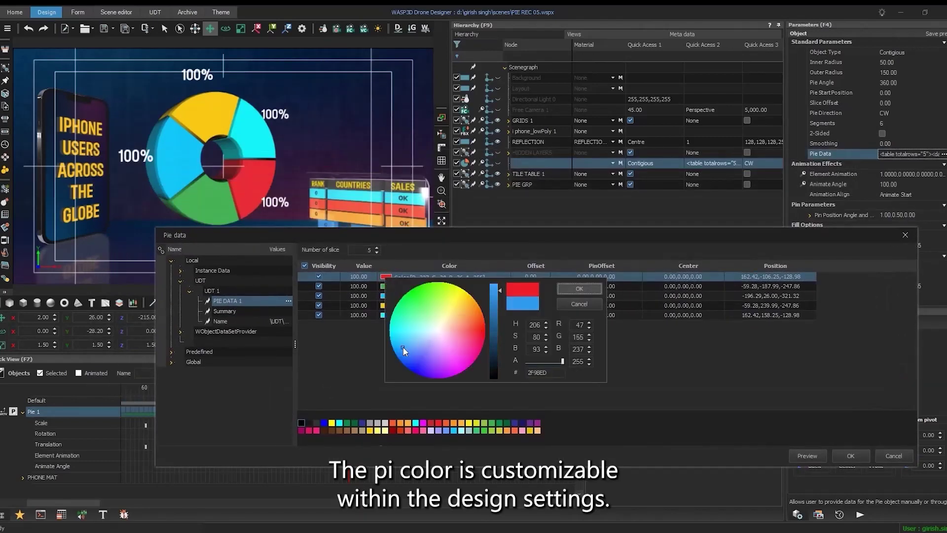
click(564, 290)
click(385, 286)
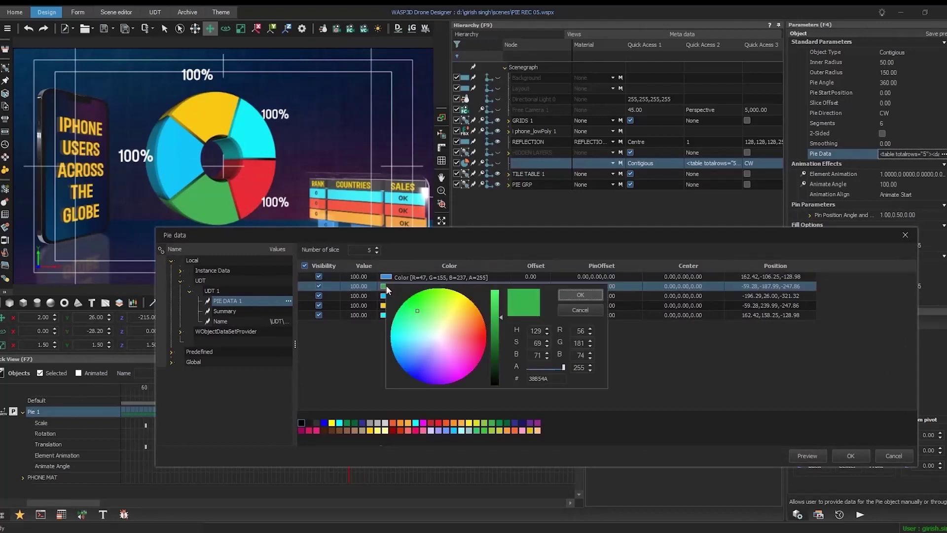
click(447, 325)
click(478, 341)
click(572, 294)
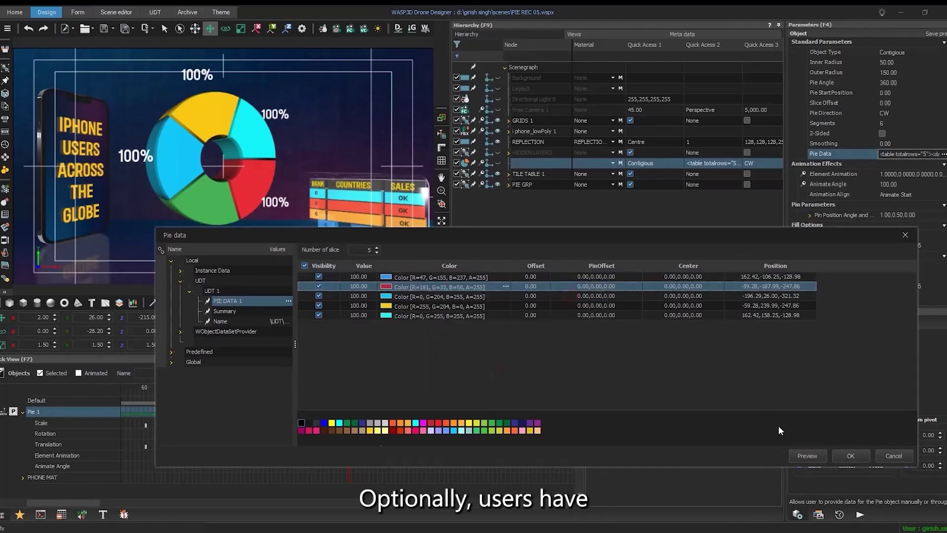
click(807, 456)
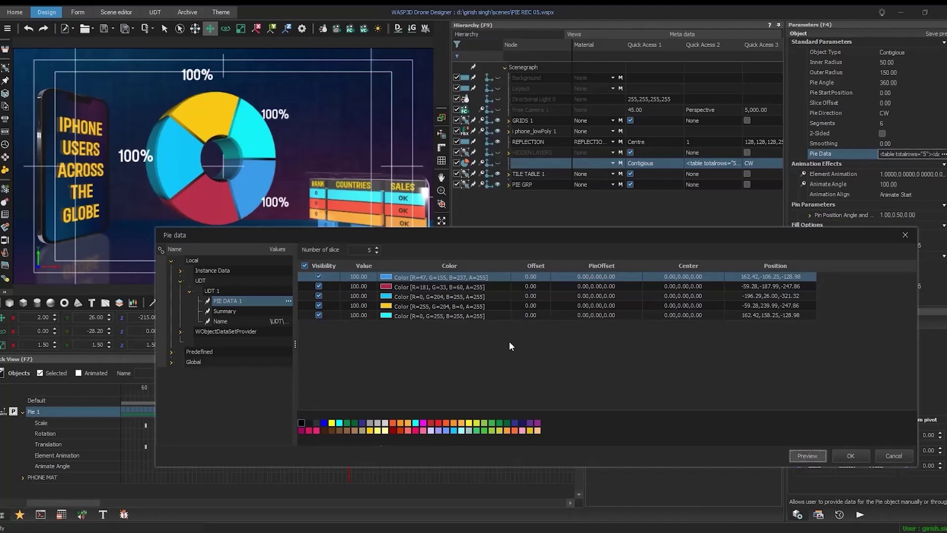
Link PIE DATA 1 to the pie slice data, clear the Visibility mapping and map Value to the UDT's VALUE column
drag(223, 303, 402, 307)
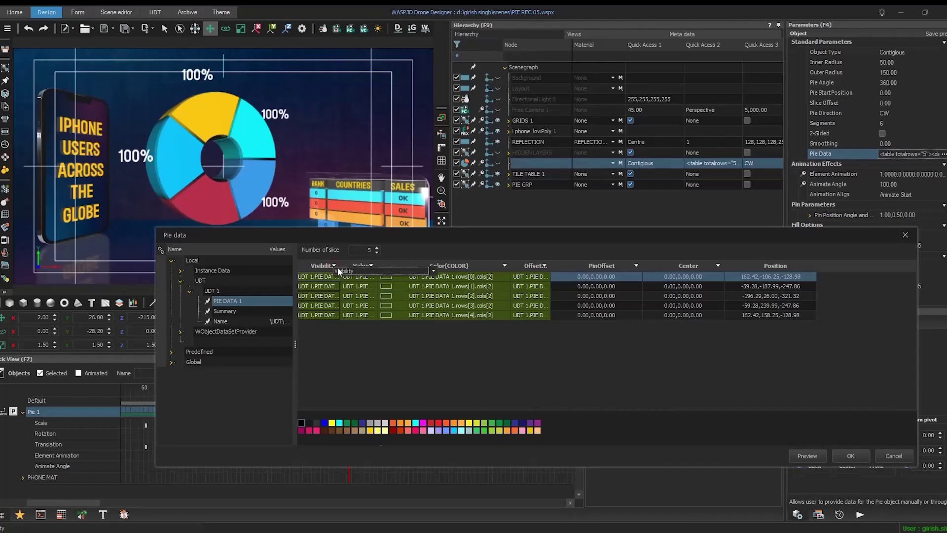
click(334, 266)
click(344, 287)
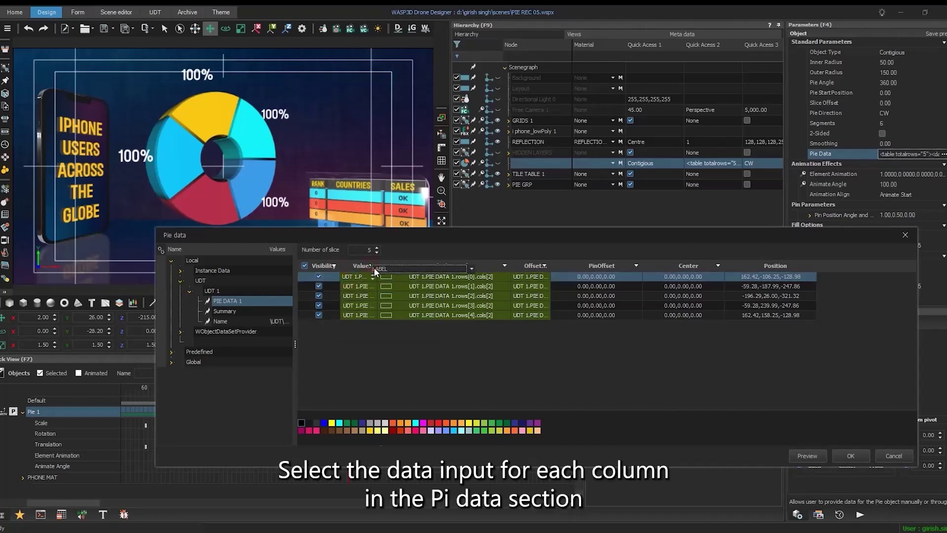
click(372, 266)
click(385, 309)
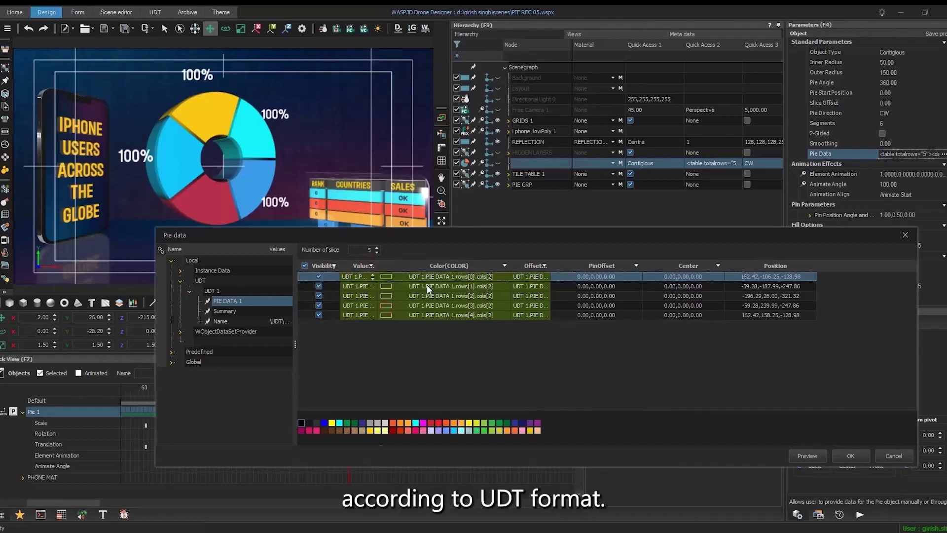
Keep Color mapped to COLOR, clear the Offset mapping, and preview and accept the pie data
click(505, 266)
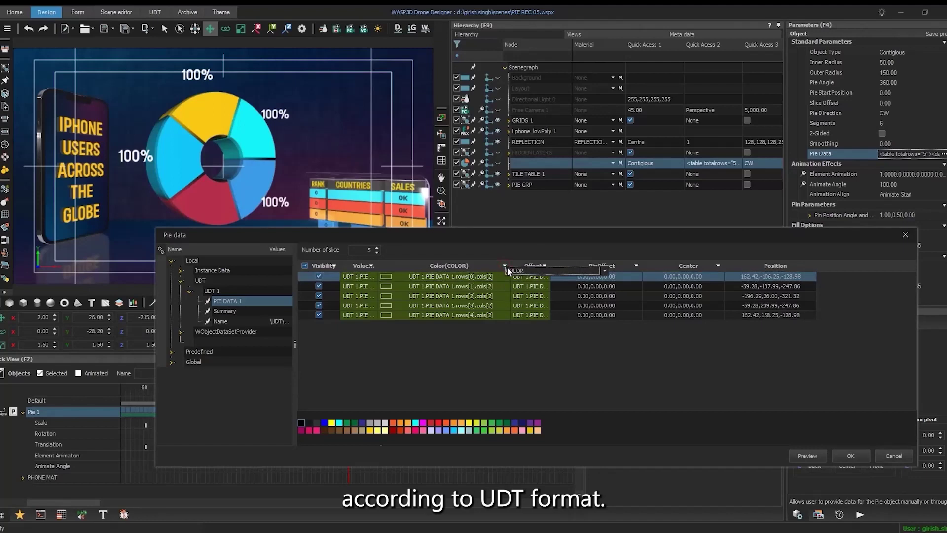
click(545, 264)
click(552, 269)
click(556, 279)
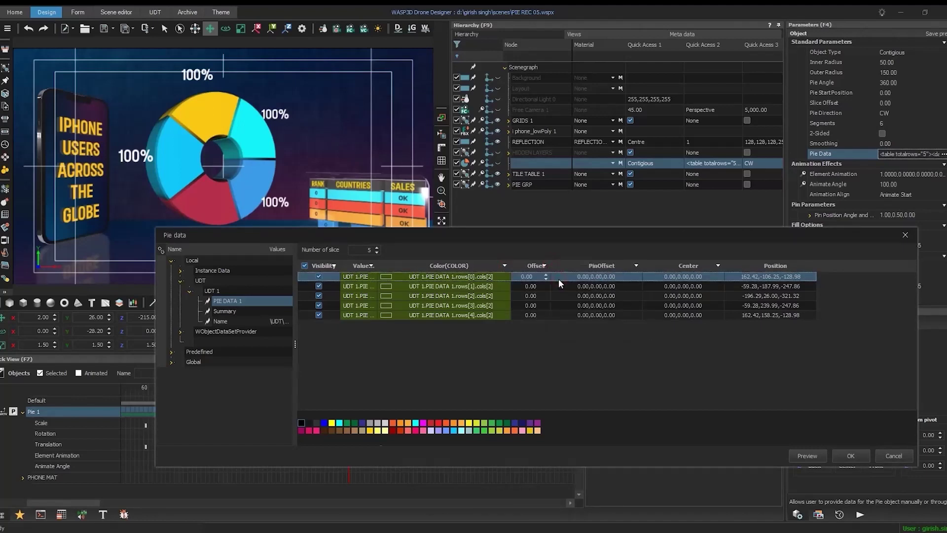
click(814, 454)
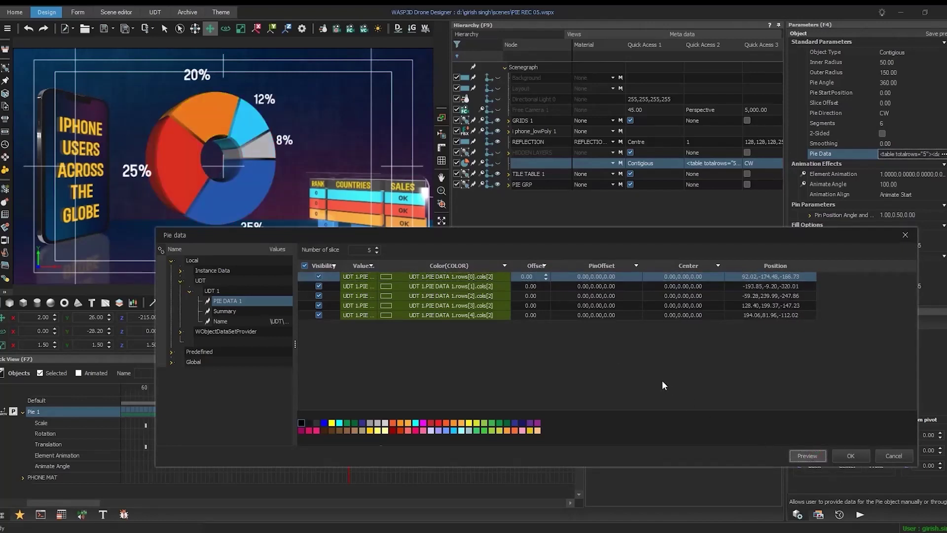
click(845, 454)
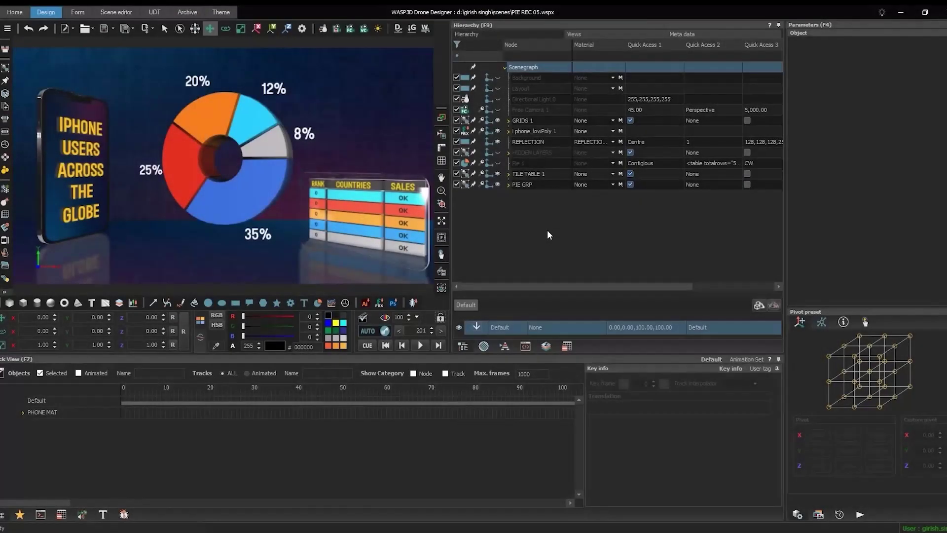
Open the row and column selection of Tile 1 in TILE TABLE 1 and show the local PIE DATA 1 table
click(546, 229)
click(508, 173)
click(525, 185)
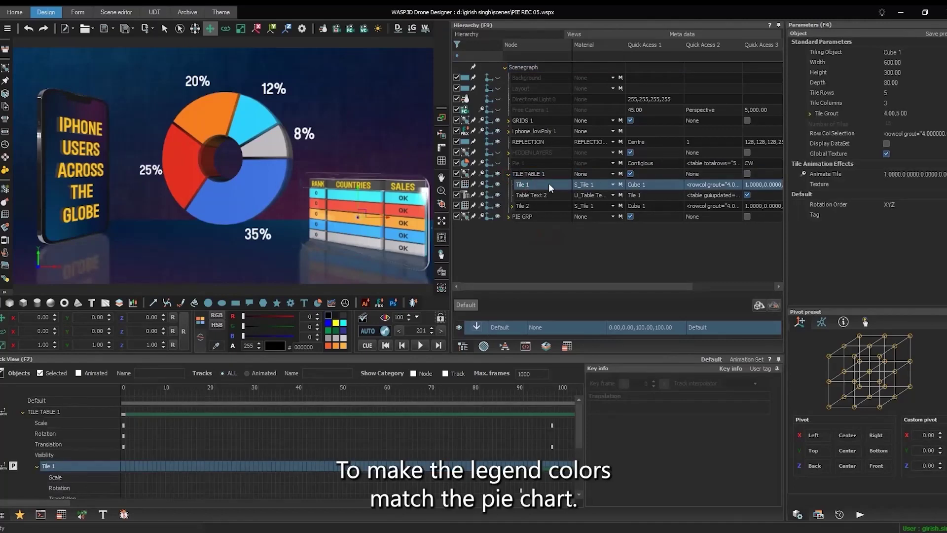
click(935, 134)
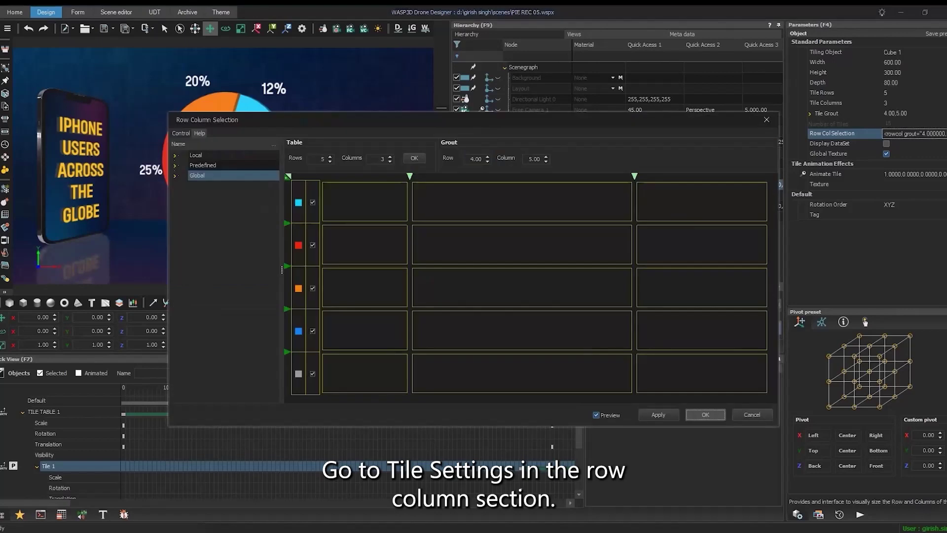
click(175, 155)
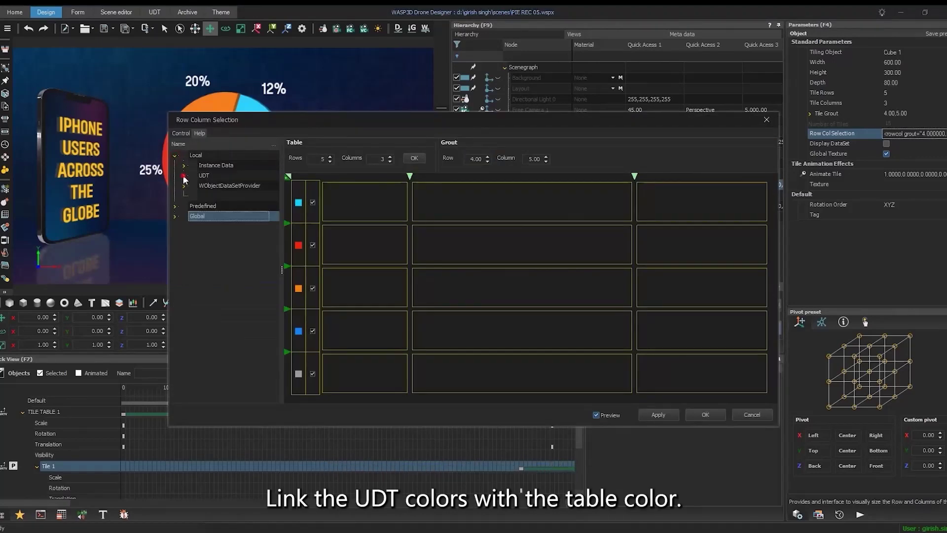
click(185, 176)
click(191, 184)
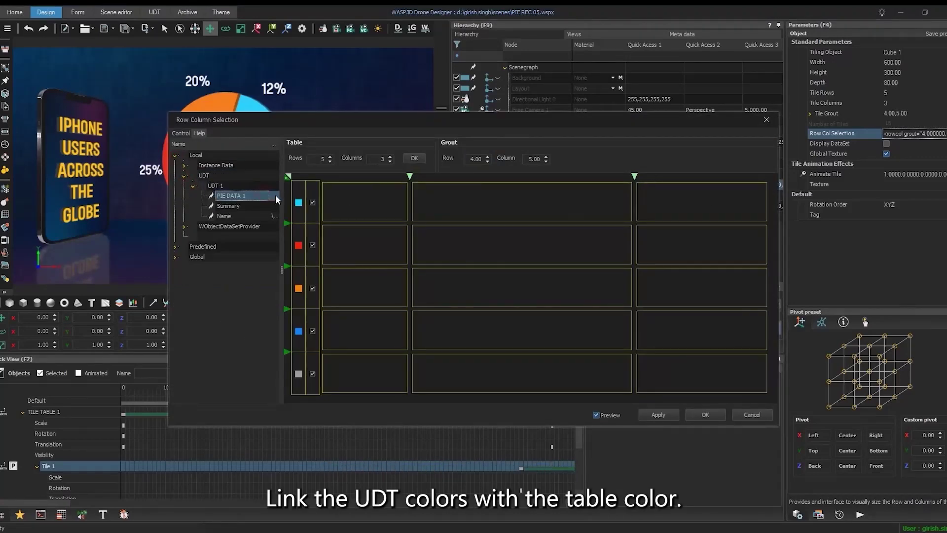
click(273, 195)
Link the COLOR values of PIE DATA 1 to the matching row colours of Tile 1 and apply them
drag(473, 197, 560, 189)
drag(523, 224, 298, 203)
drag(523, 234, 300, 247)
drag(523, 244, 300, 288)
drag(496, 254, 299, 373)
click(660, 415)
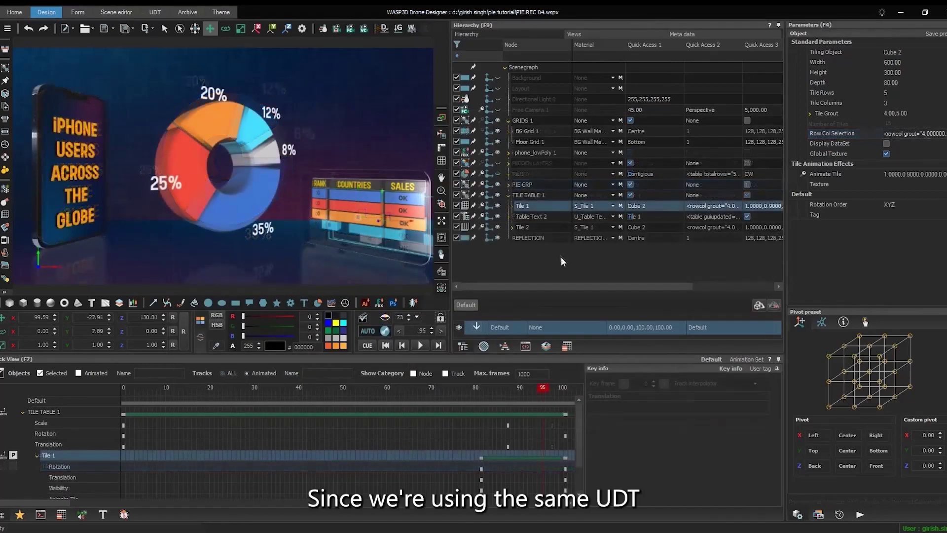
Select Table Text 2 and edit UDT 1 in the variable sheet to enable Show Rank
click(549, 219)
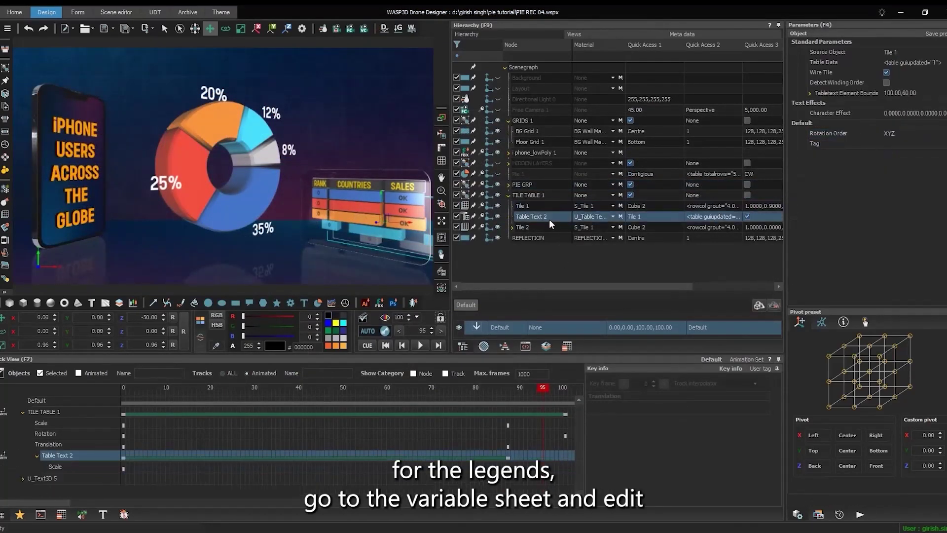
key(F8)
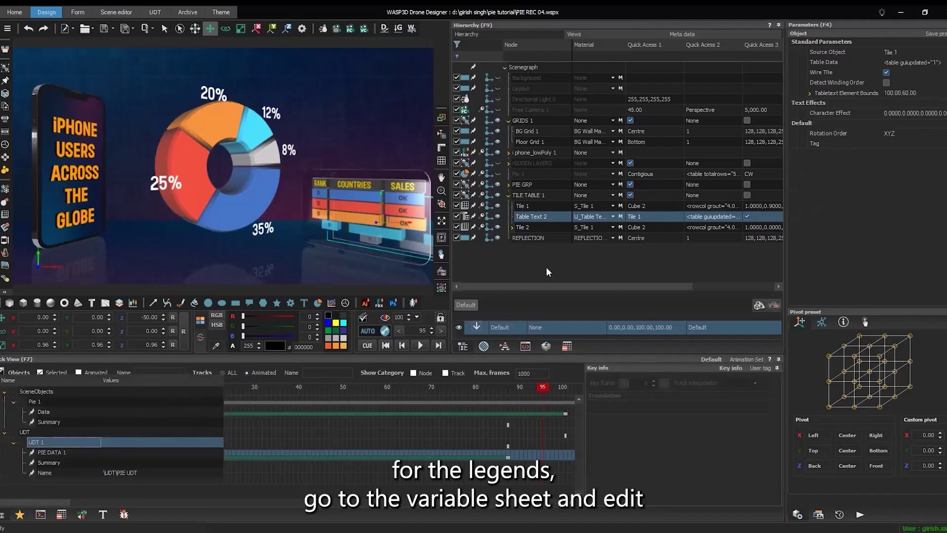
right_click(76, 450)
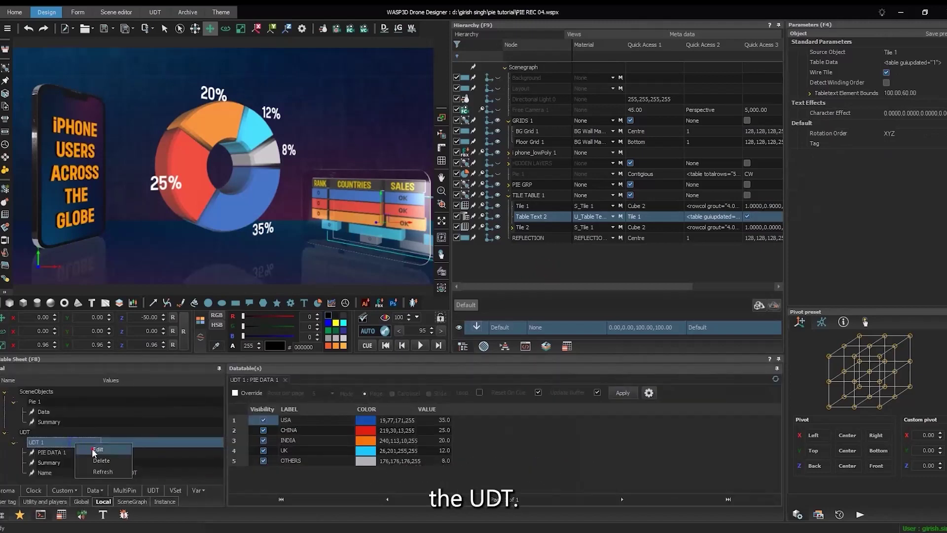
click(98, 449)
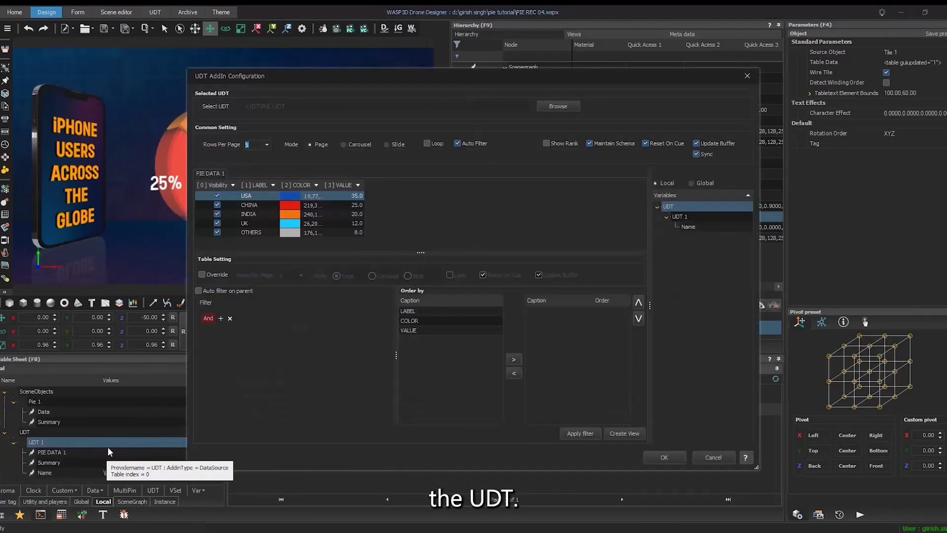
click(546, 143)
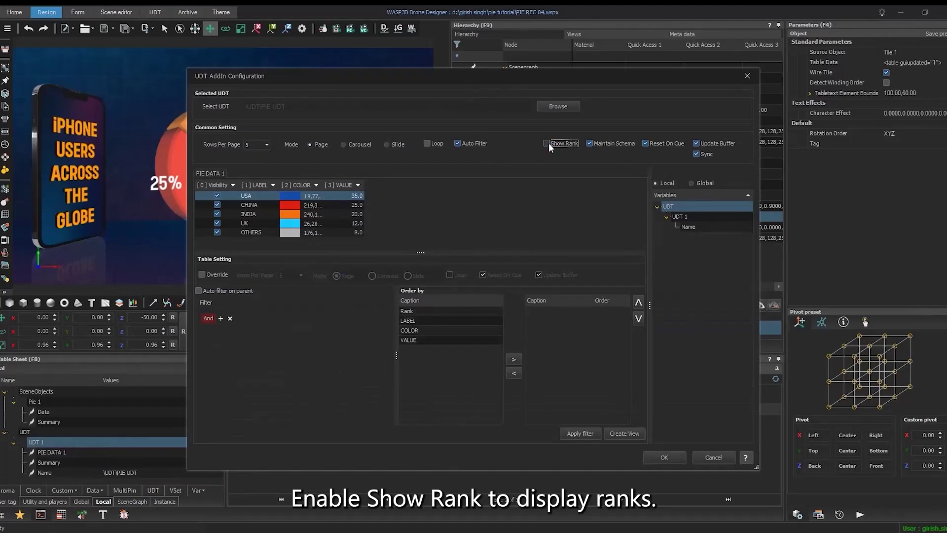
click(665, 457)
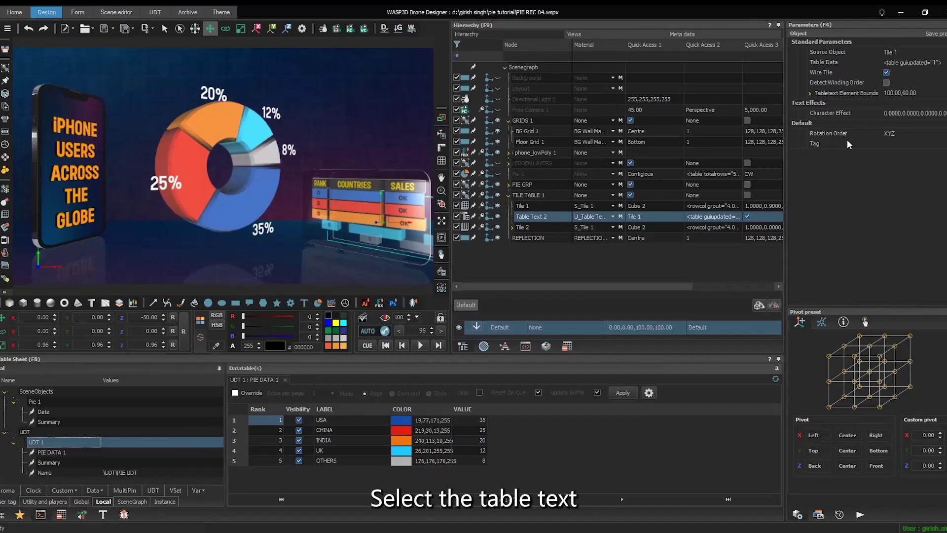
Open the Table Data layout of Table Text 2 and link UDT 1's PIE DATA 1 to its table cells
click(912, 62)
click(943, 63)
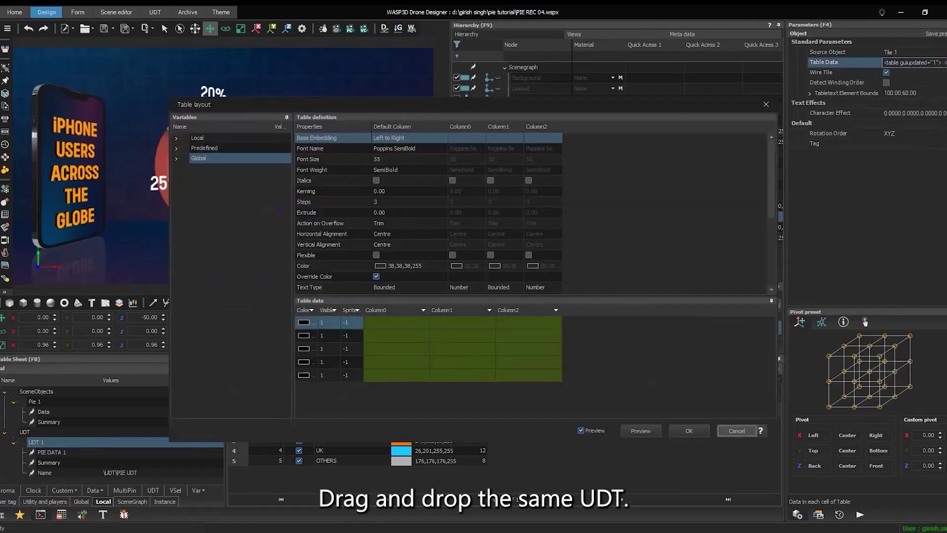
click(177, 138)
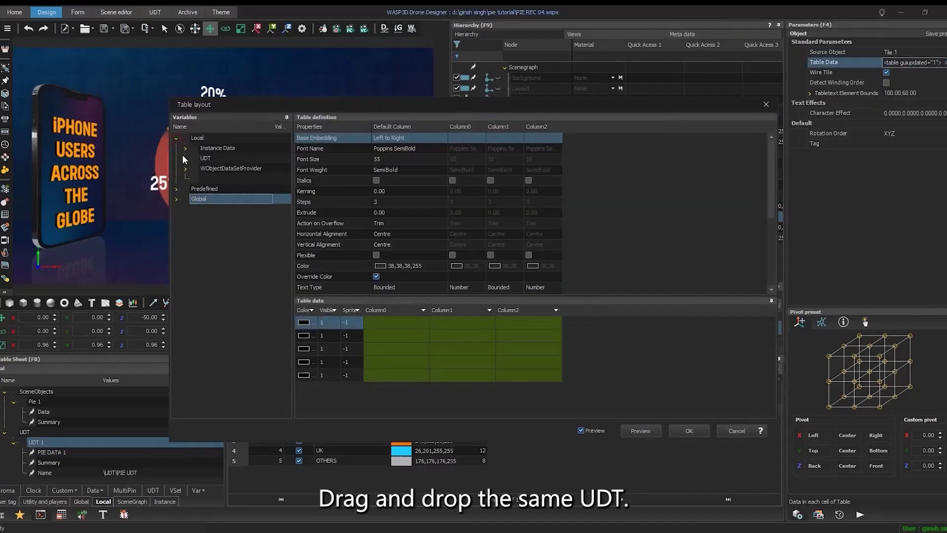
click(185, 157)
click(195, 168)
click(232, 178)
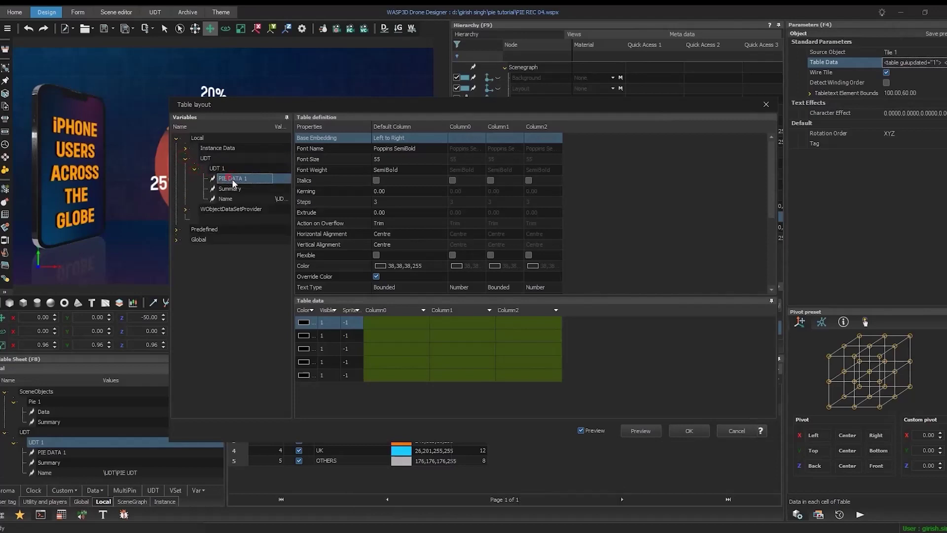
drag(268, 216, 393, 323)
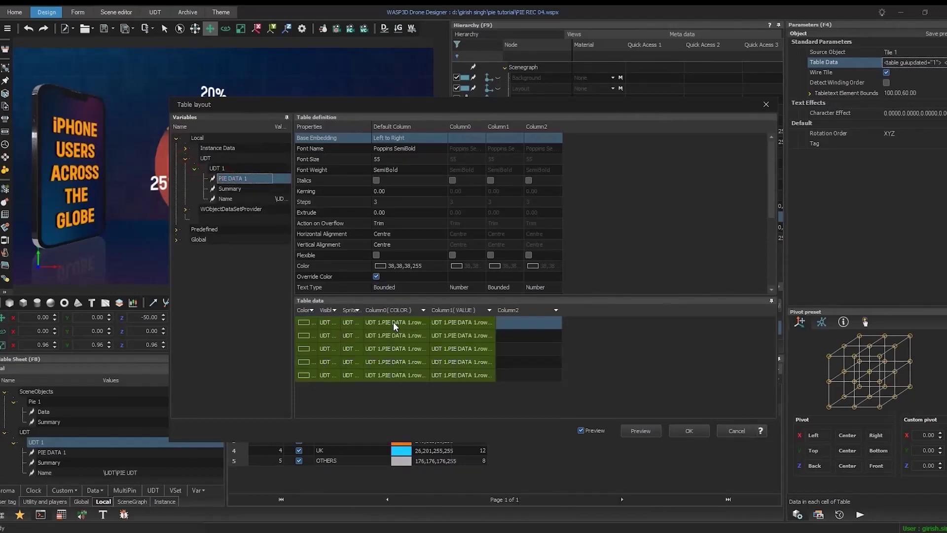
Clear the UDT mappings of the Color, Visible and Sprite columns in the table data
click(311, 310)
click(321, 326)
click(334, 310)
click(341, 326)
click(356, 310)
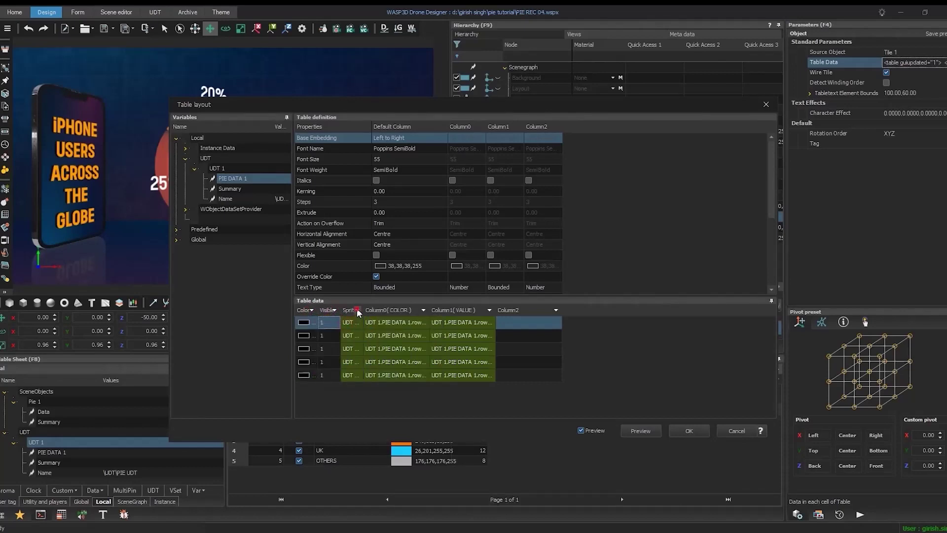
click(384, 325)
Map the three table text columns to Rank, LABEL and VALUE from PIE DATA 1
click(422, 310)
click(441, 333)
click(489, 310)
click(508, 346)
click(556, 309)
click(572, 360)
Accept the table layout and play the scene animation on the Quick View timeline
drag(476, 106, 732, 71)
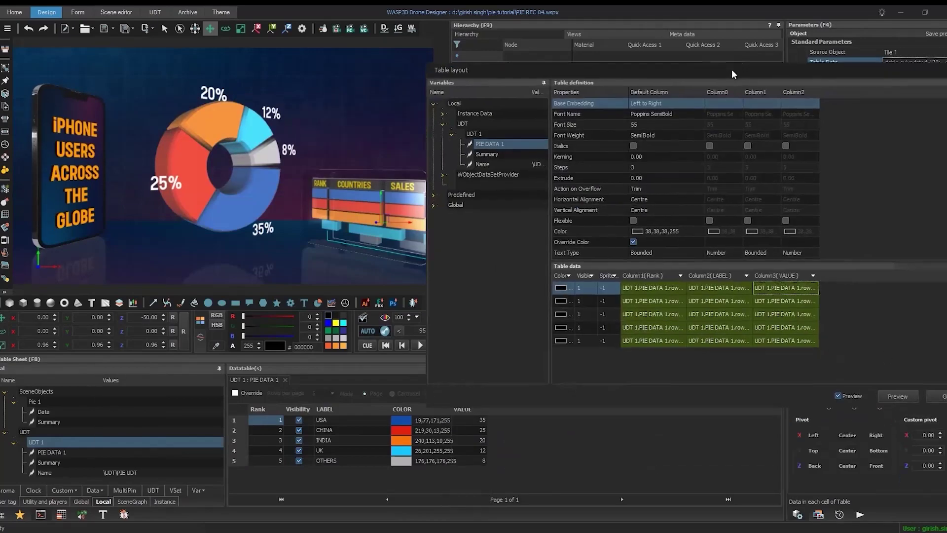
click(938, 396)
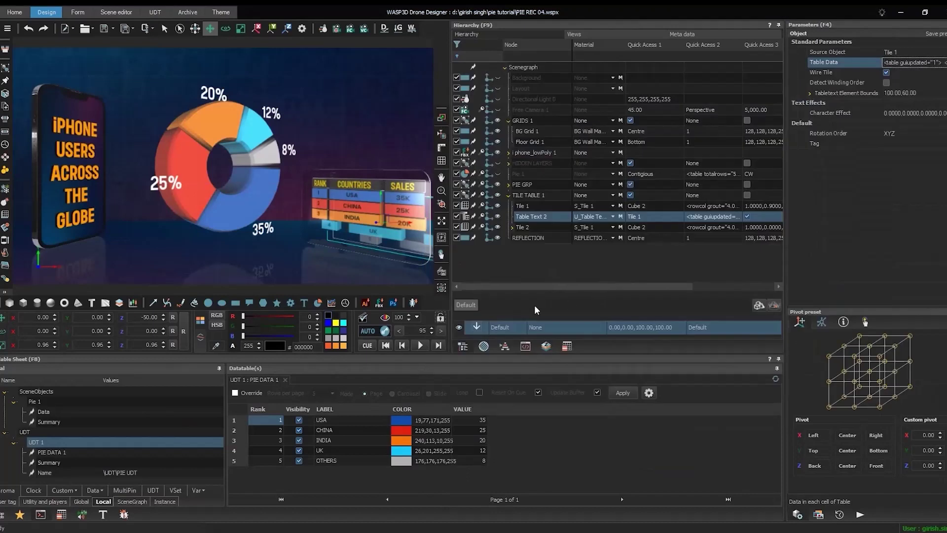
key(F7)
key(space)
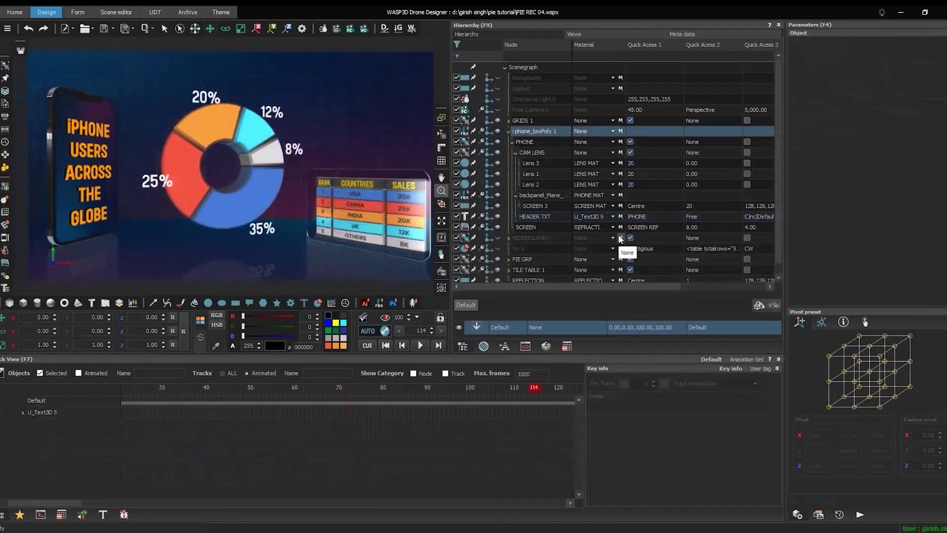
Hide the iphone_lowPoly 1, PIE GRP and TILE TABLE 1 nodes so only the background remains in the scene
click(509, 130)
click(497, 131)
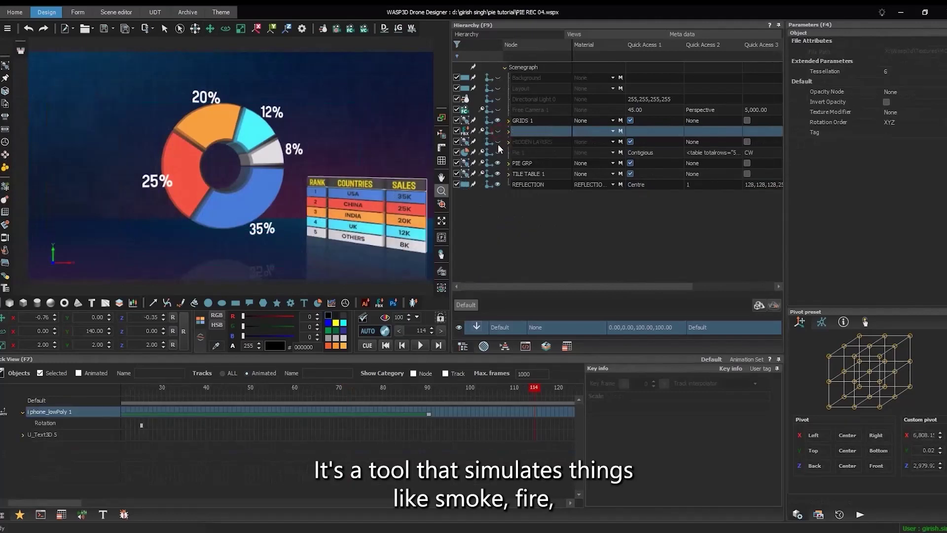
click(497, 164)
click(497, 174)
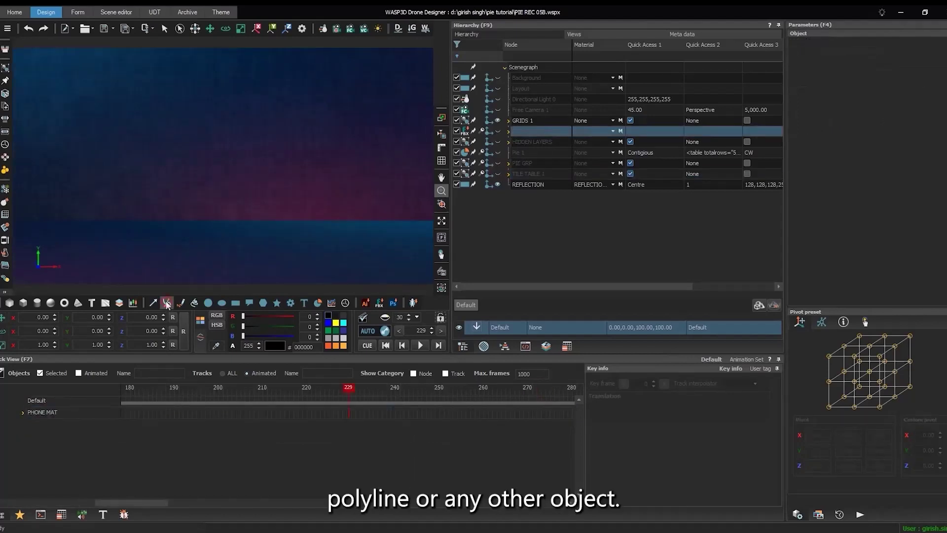
Draw a slightly wavy polyline along the floor horizon across the full width of the scene
click(167, 302)
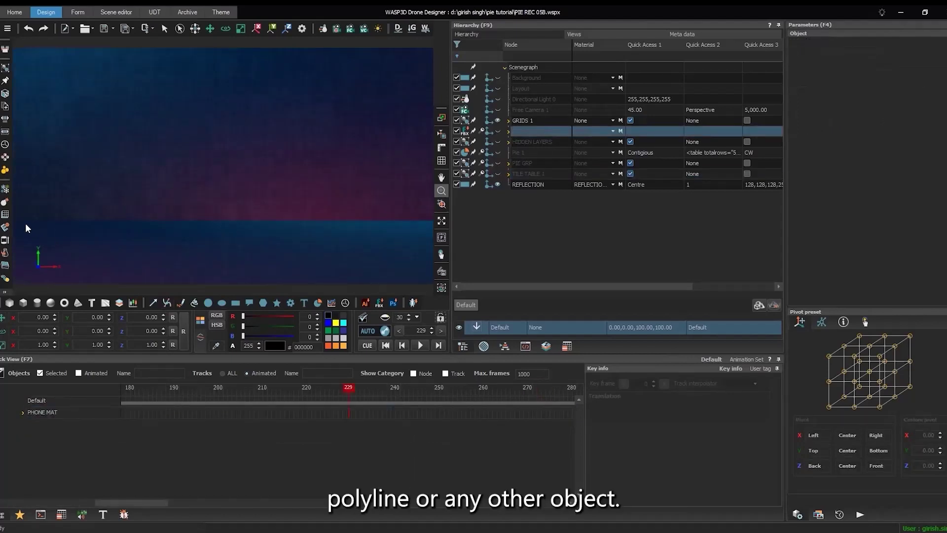
click(75, 219)
click(89, 221)
click(112, 221)
click(135, 221)
click(160, 220)
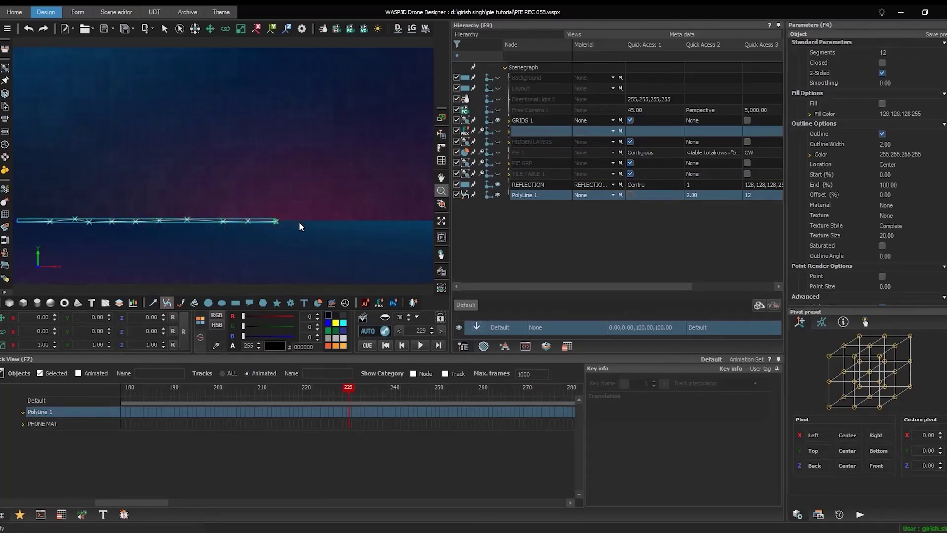
drag(361, 222, 431, 220)
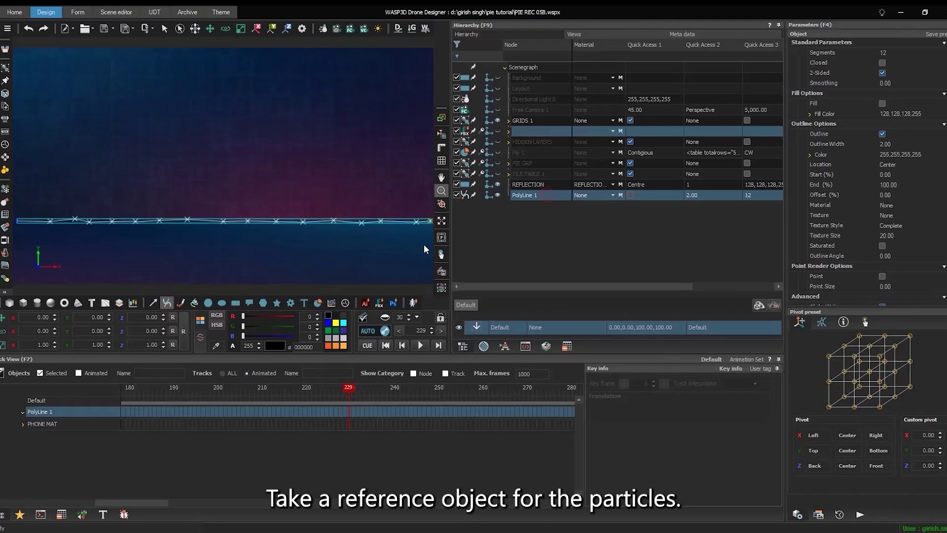
Add a rectangle and set its width and height to 100 each
click(235, 303)
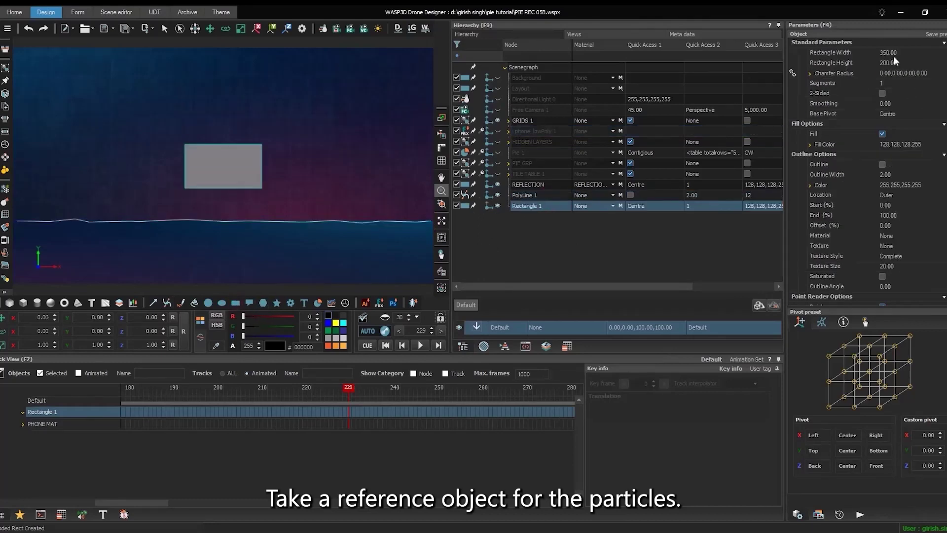
click(888, 52)
text(100)
key(Return)
click(890, 63)
text(100)
key(Return)
Add a particle system with particle type OBJECT and Rectangle 1 as its particle object
click(6, 189)
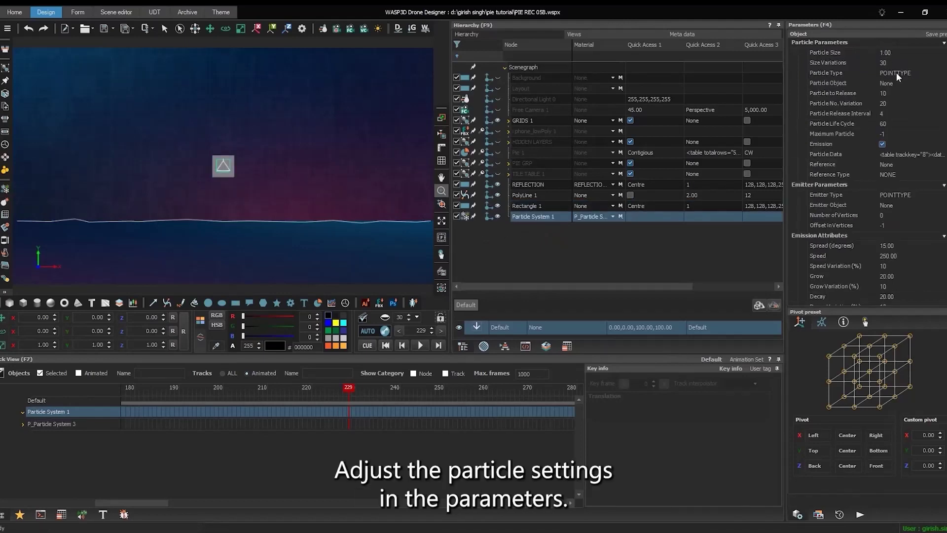
click(896, 72)
click(891, 104)
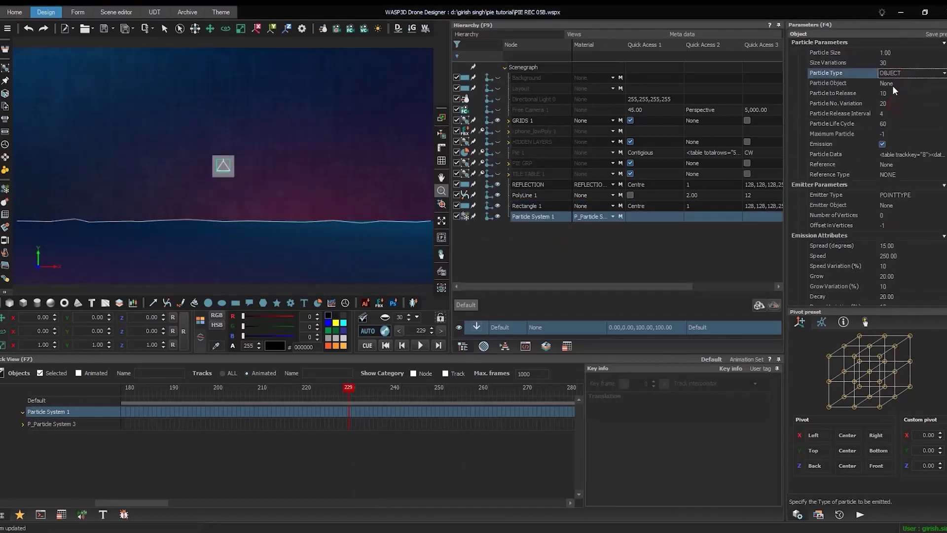
click(889, 83)
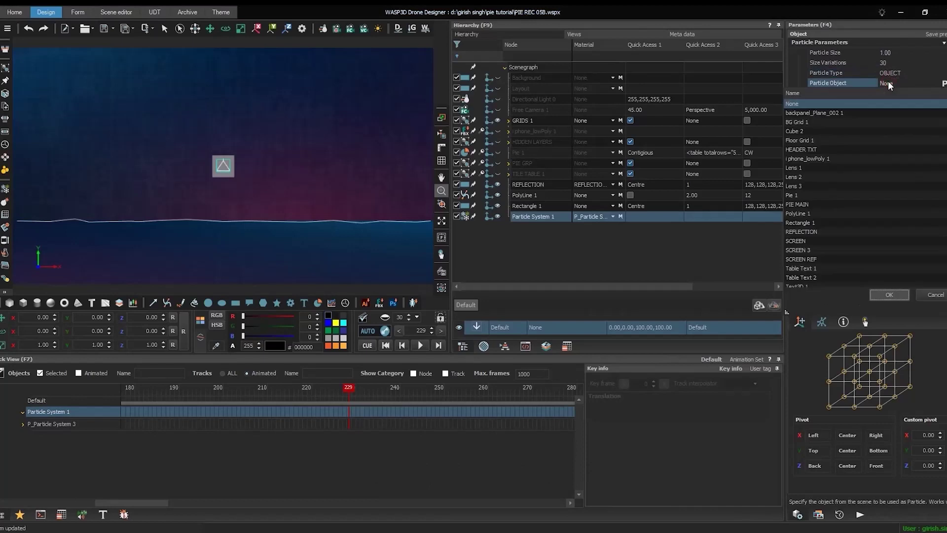
click(800, 223)
click(889, 294)
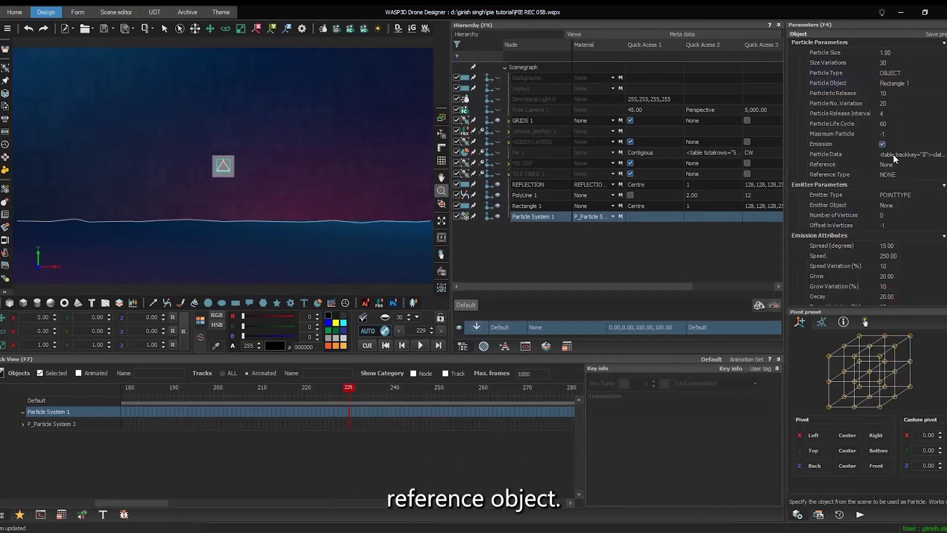
Set the particle system's reference to Rectangle 1 and its reference type to TRANSFORM
click(891, 165)
click(800, 307)
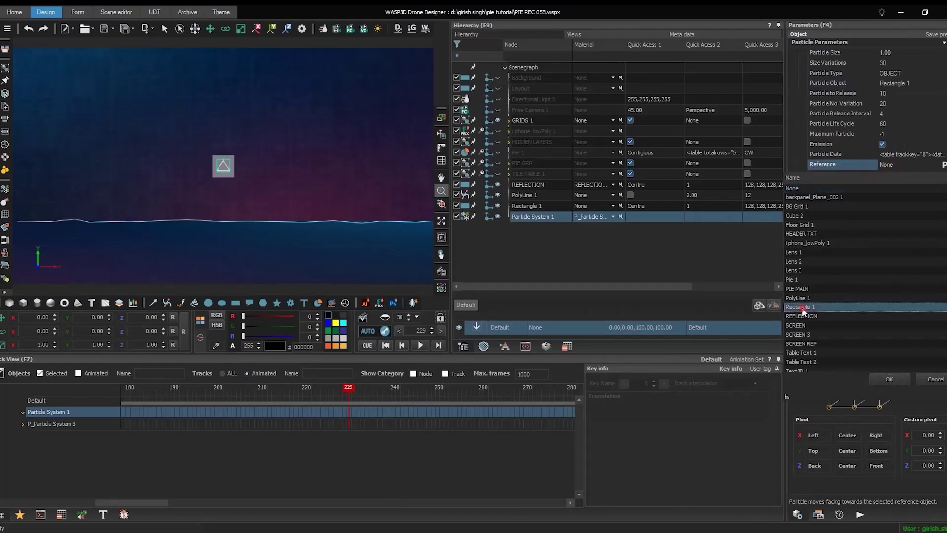
click(889, 378)
click(898, 173)
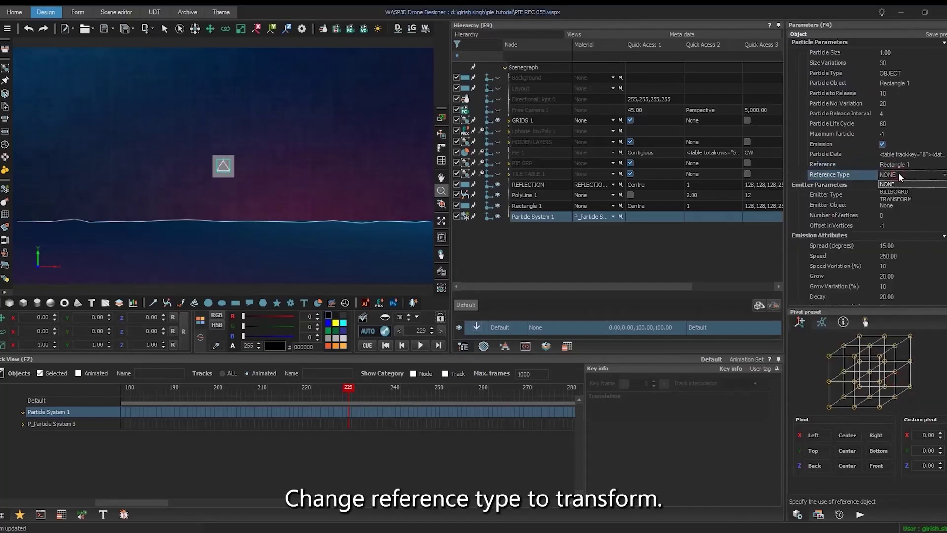
click(893, 196)
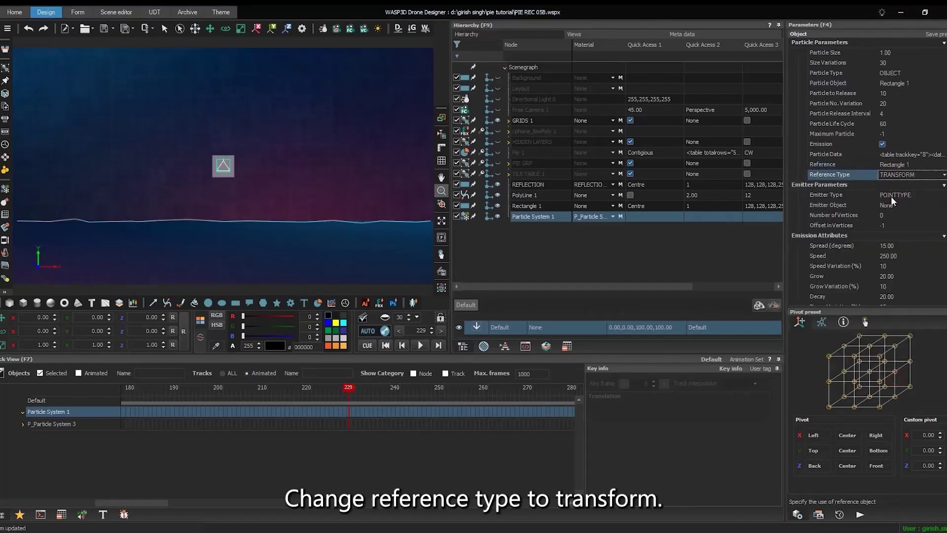
Set the emitter type to OBJECT and choose PolyLine 1 as the emitter object
click(892, 194)
click(893, 210)
click(895, 205)
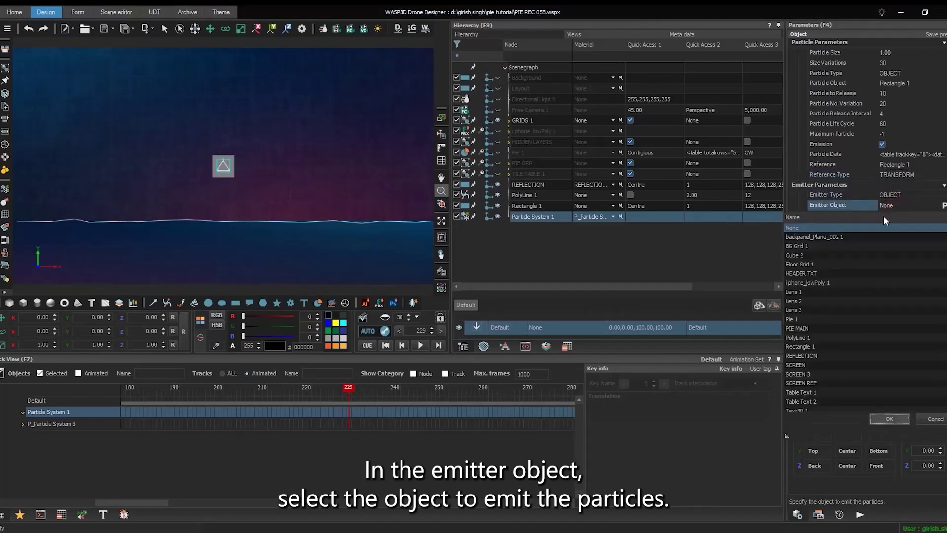
click(795, 337)
click(889, 418)
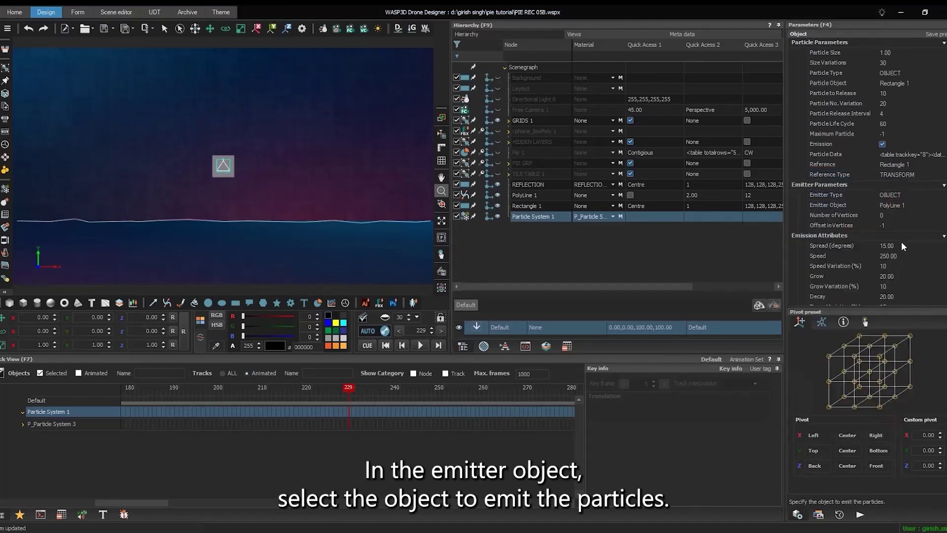
Set the particle size to 0.7, particles to release to 5, release interval to 10 and life cycle to 110
click(889, 53)
text(0.7)
click(884, 93)
text(5)
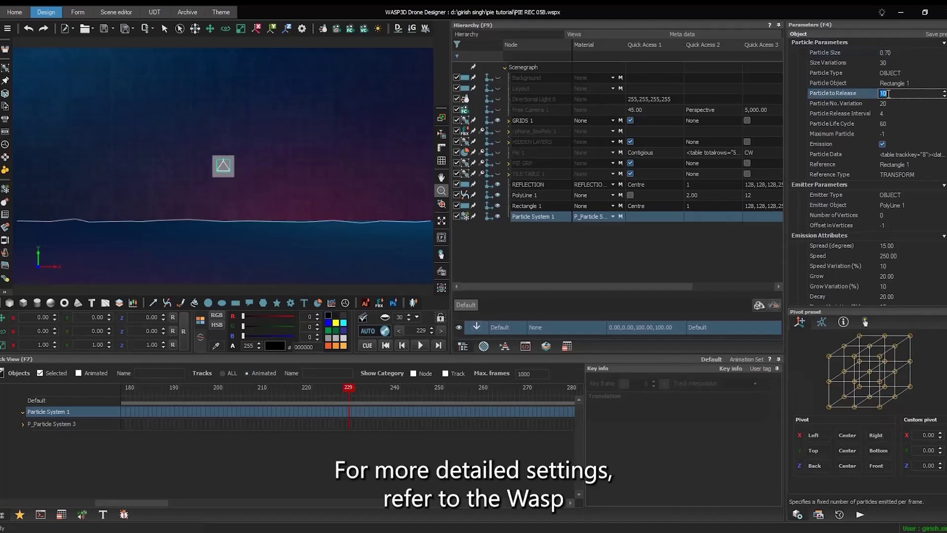
key(Return)
click(883, 113)
click(887, 123)
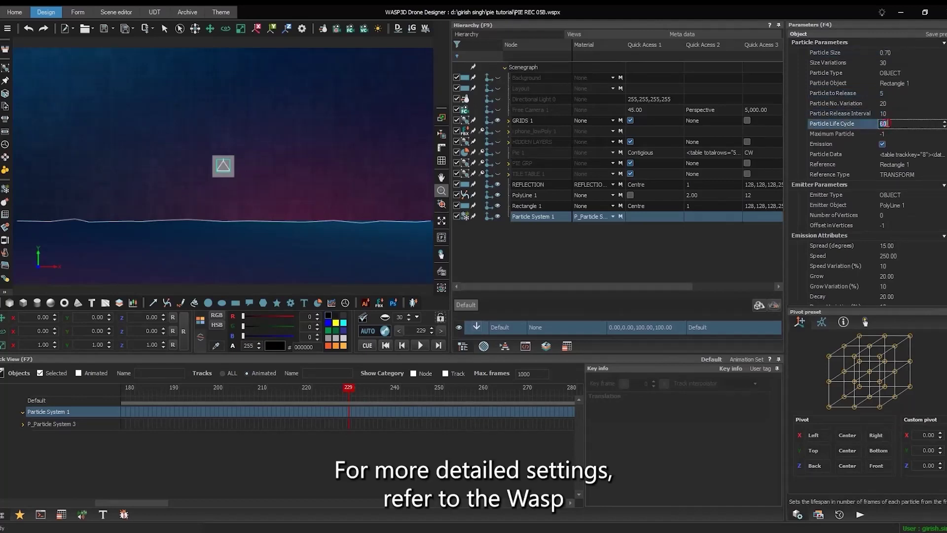
text(110)
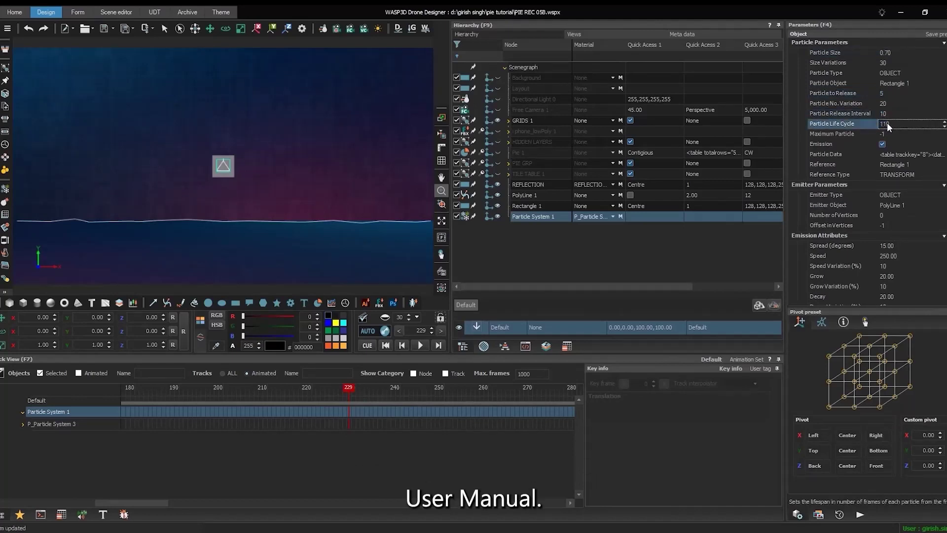
Set the emitter's number of vertices to 10 and the emission speed to 100
click(886, 215)
text(10)
click(888, 255)
text(100)
Set the particle dynamics to a gravity Y of 1 and a wind Y of 5
scroll(818, 246, down, 6)
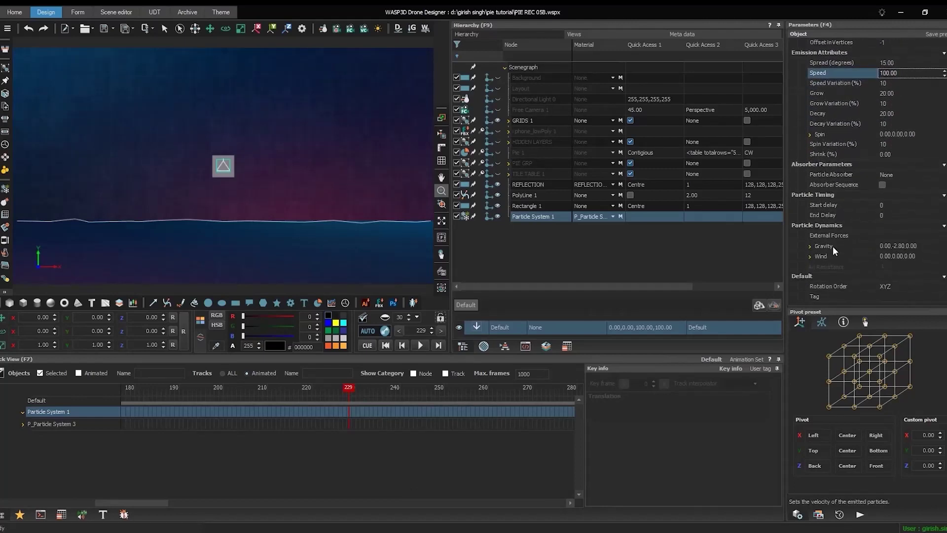
click(810, 247)
click(887, 266)
text(1)
click(810, 246)
click(810, 256)
click(885, 277)
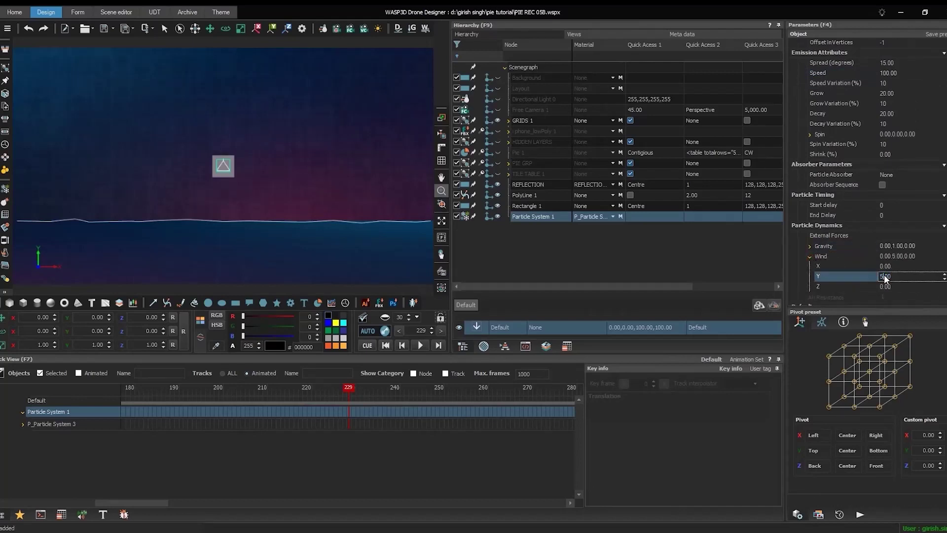
text(5)
click(810, 256)
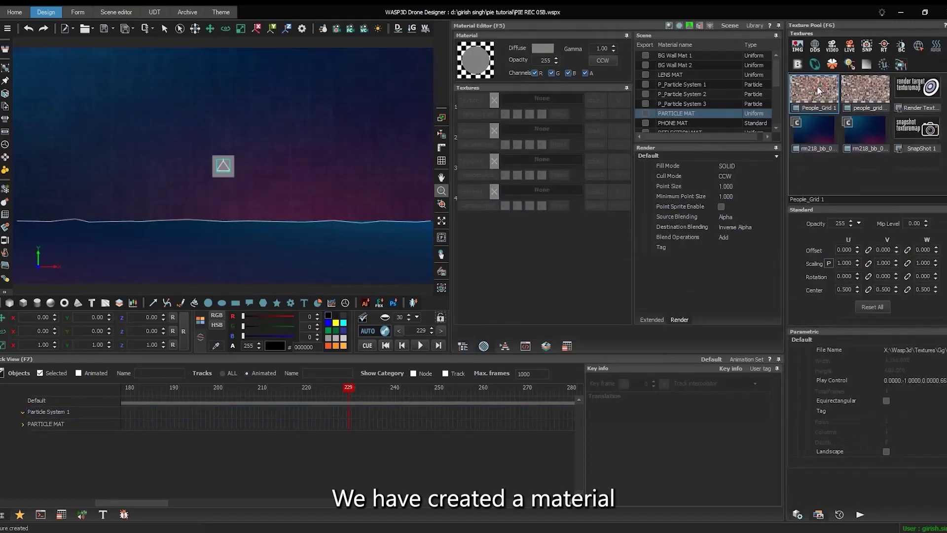
Assign the People_Grid 1 texture to PARTICLE MAT and divide it into 14 texture rows and 27 texture columns
right_click(817, 88)
click(824, 93)
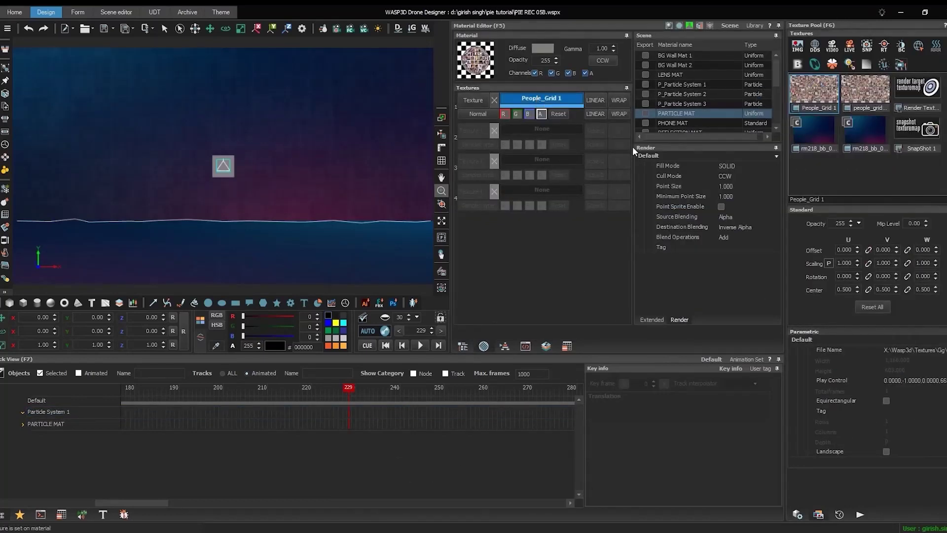
click(652, 320)
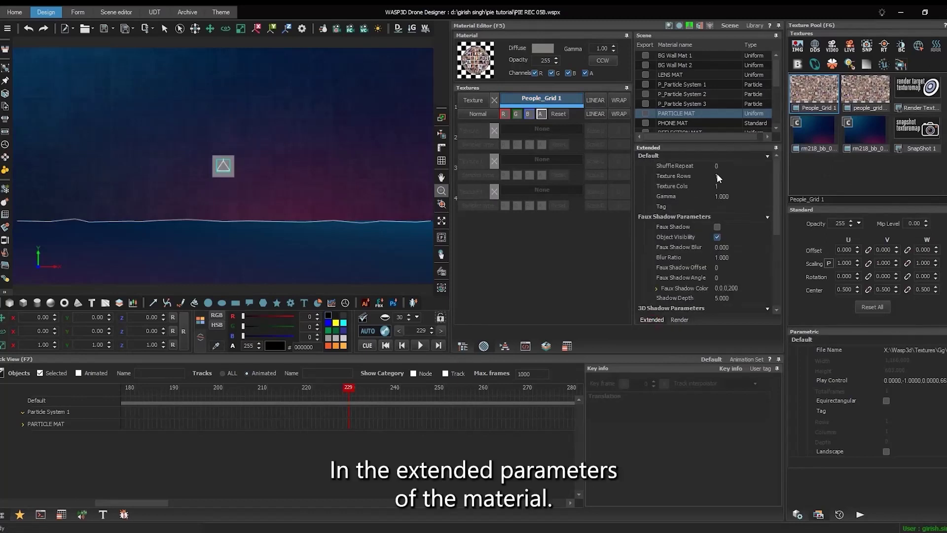
click(717, 175)
text(14)
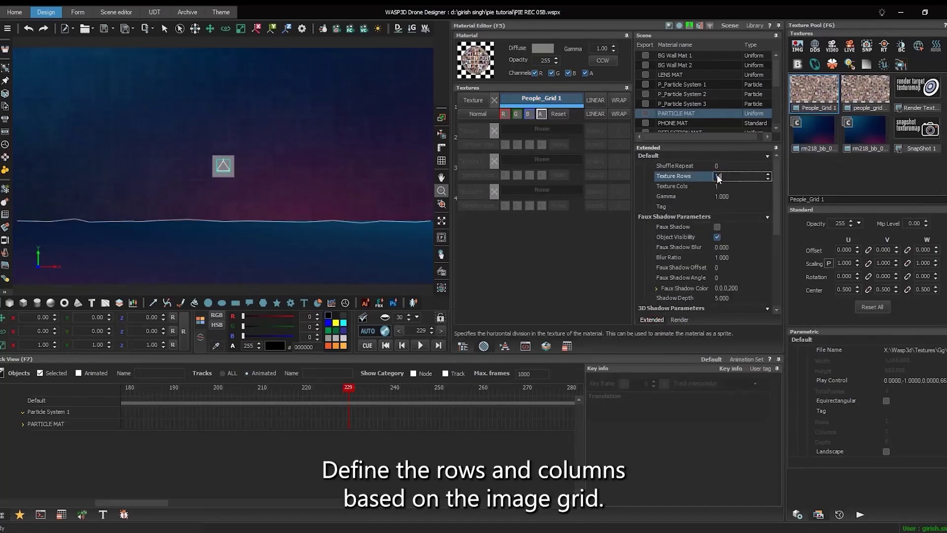
click(724, 186)
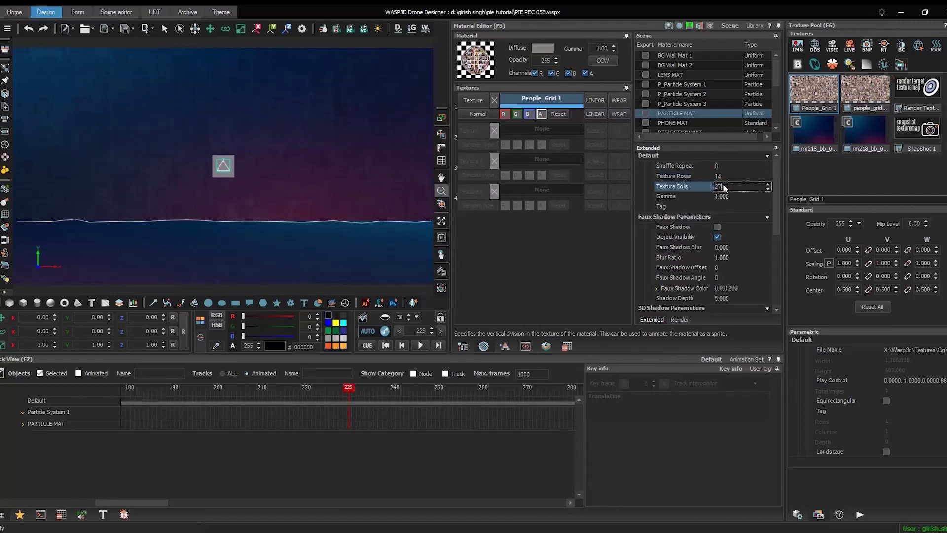
key(Return)
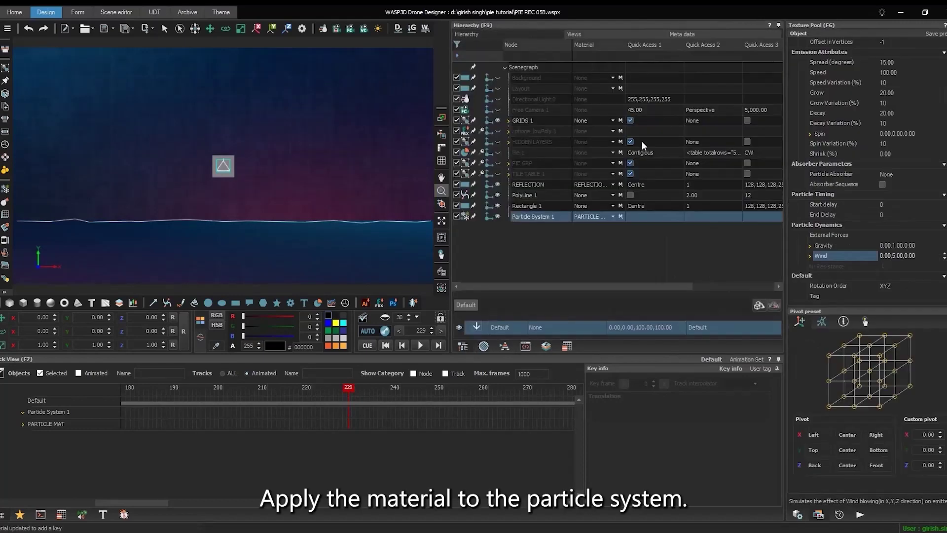
Apply PARTICLE MAT to Particle System 1 and Rectangle 1, and hide Rectangle 1 and PolyLine 1
click(613, 216)
click(598, 248)
click(498, 206)
click(497, 195)
click(532, 216)
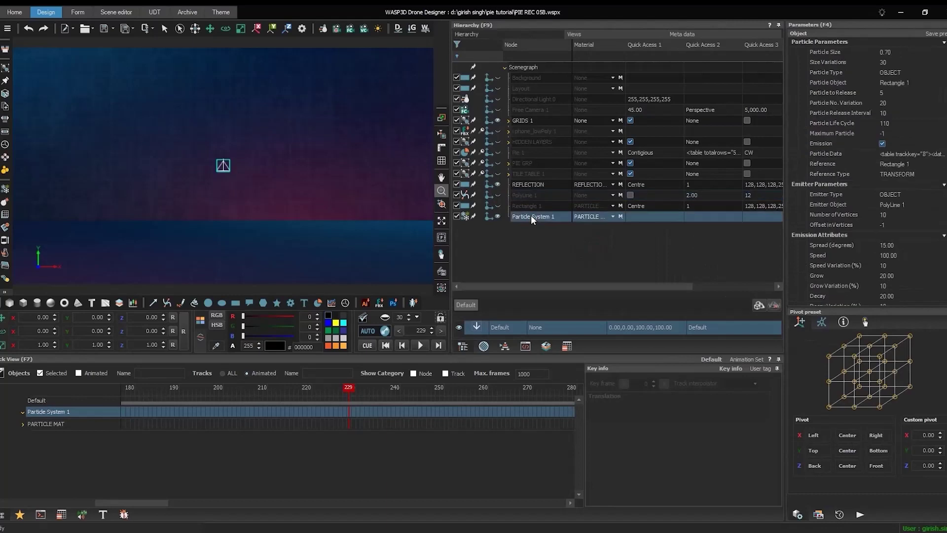
Play the scene from the start to preview the emitted photo particles, and pause at frame 192
click(367, 345)
click(420, 345)
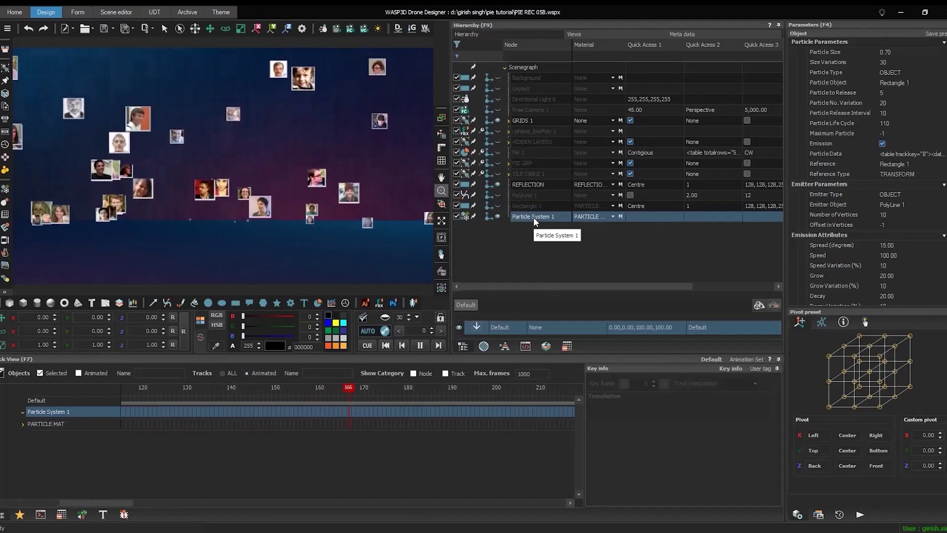
key(space)
Set the cull mode of PARTICLE MAT to BOTH in its render parameters
key(F5)
click(680, 320)
click(680, 319)
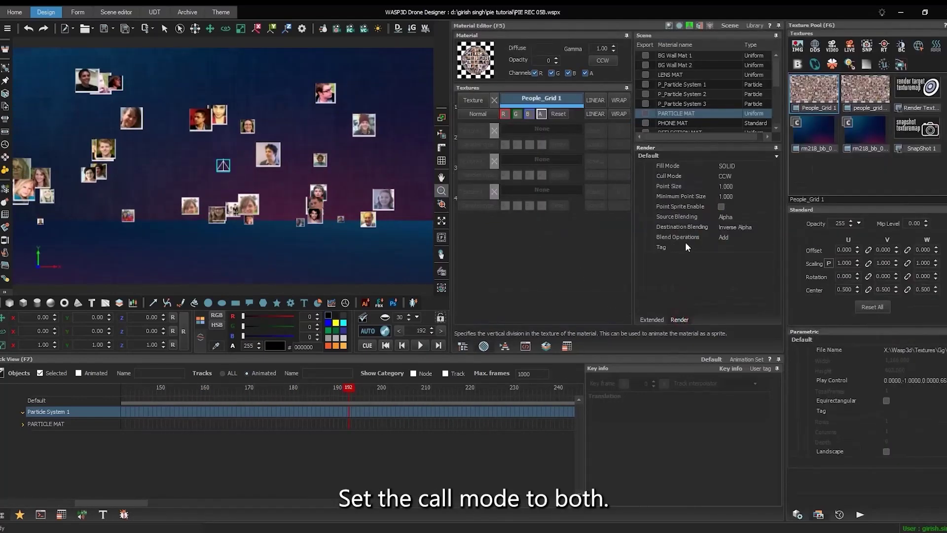
click(728, 176)
click(729, 185)
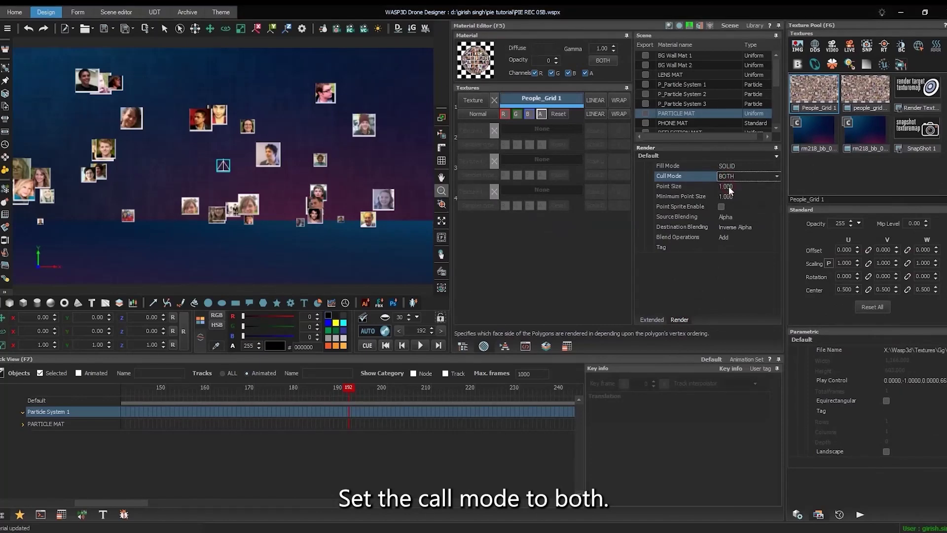
Hide PolyLine 1, show TILE TABLE 1, PIE GRP and iphone_lowPoly 1, and play the scene from the start
key(F9)
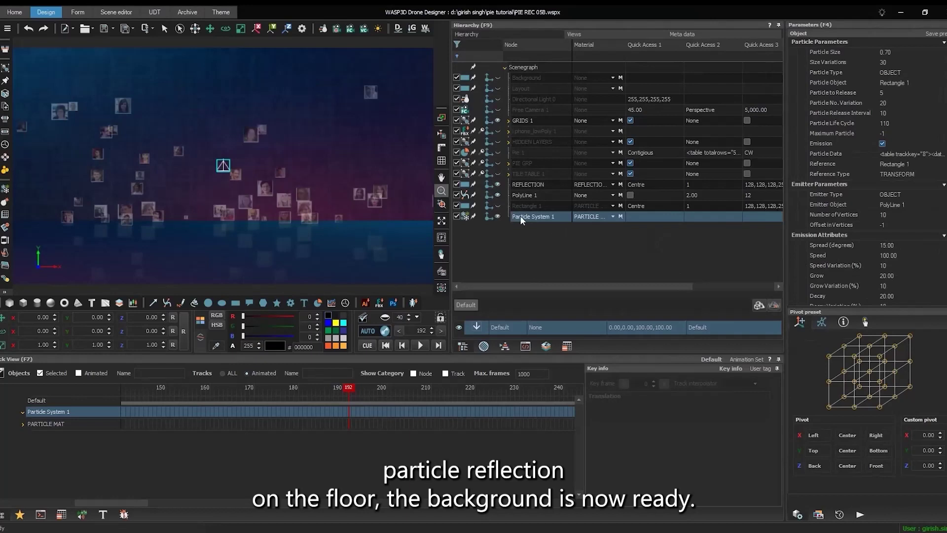
click(498, 195)
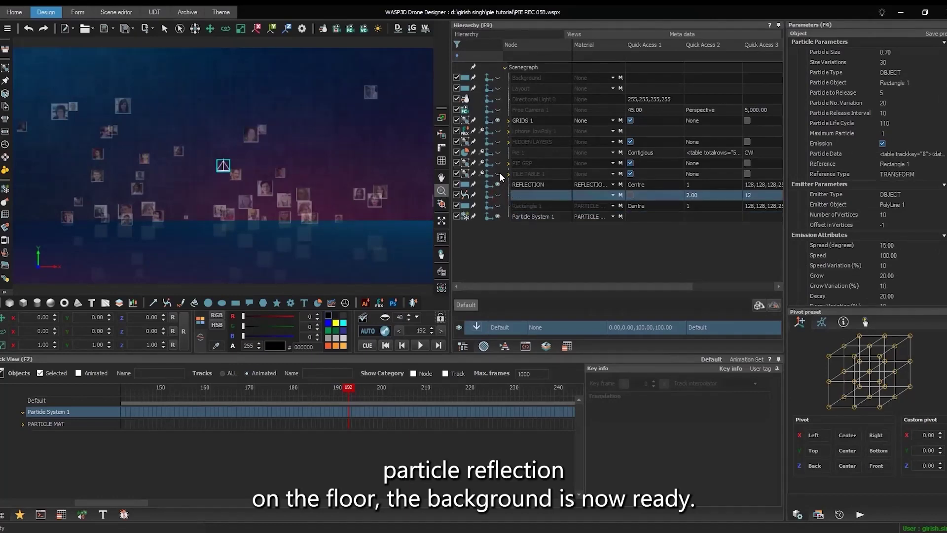
click(497, 174)
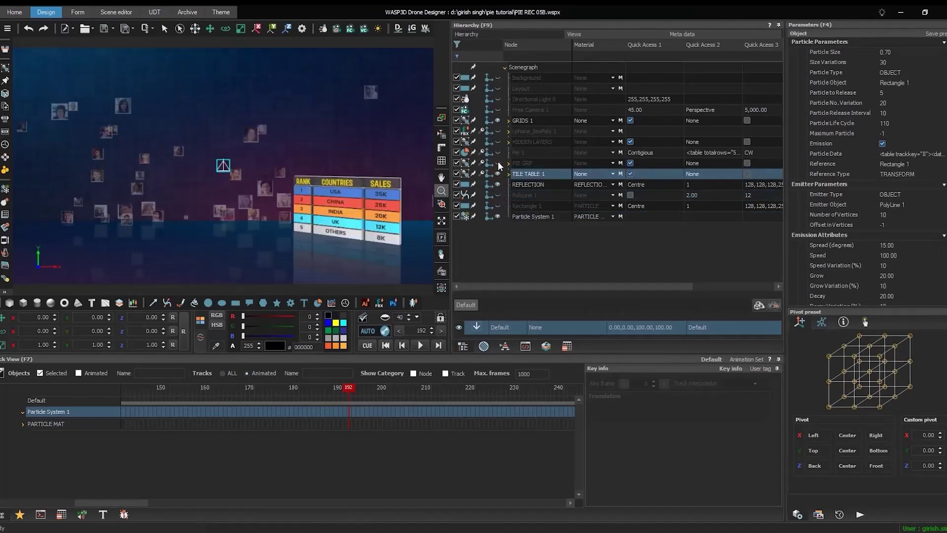
click(497, 162)
click(499, 131)
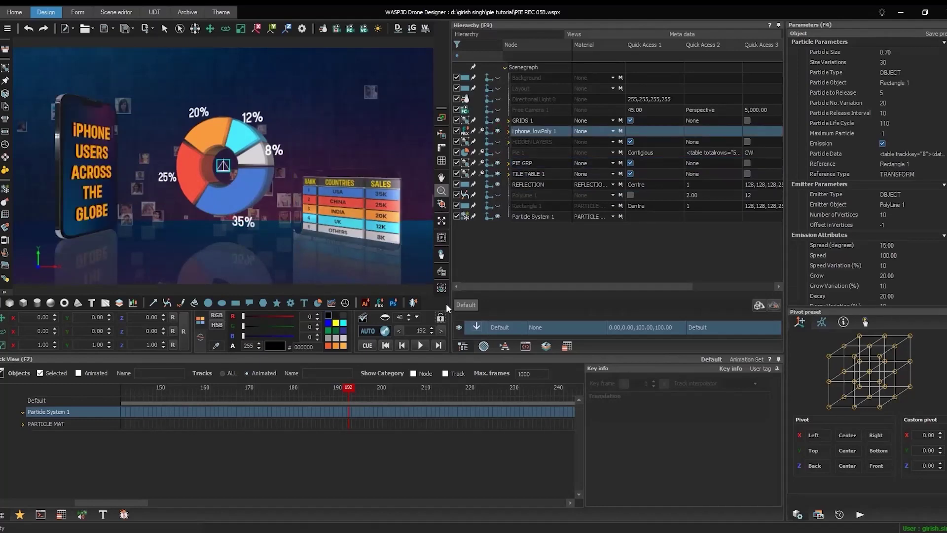
click(369, 344)
click(423, 345)
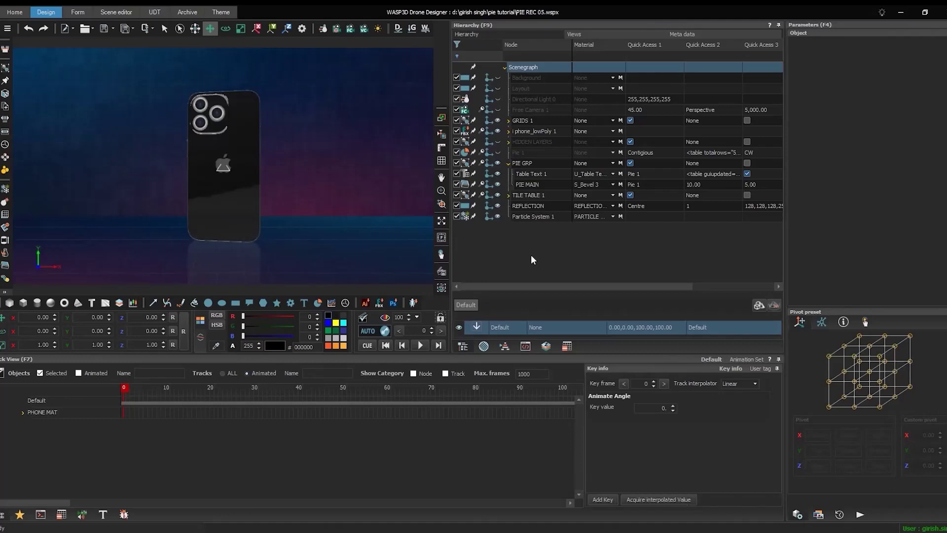
Create a new named action set called "Play Contigeous"
key(F10)
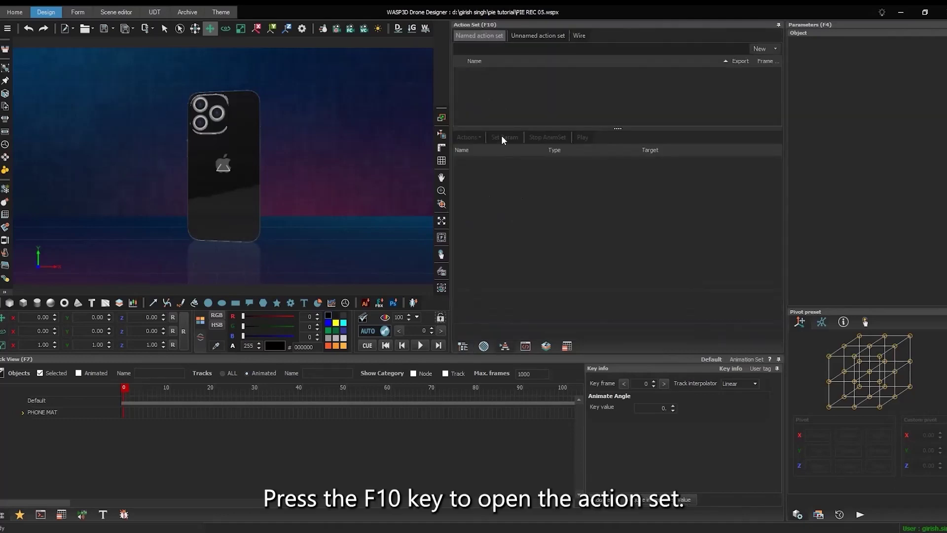
right_click(493, 102)
mouse_move(540, 107)
click(592, 108)
text(Play Contigeous)
key(Return)
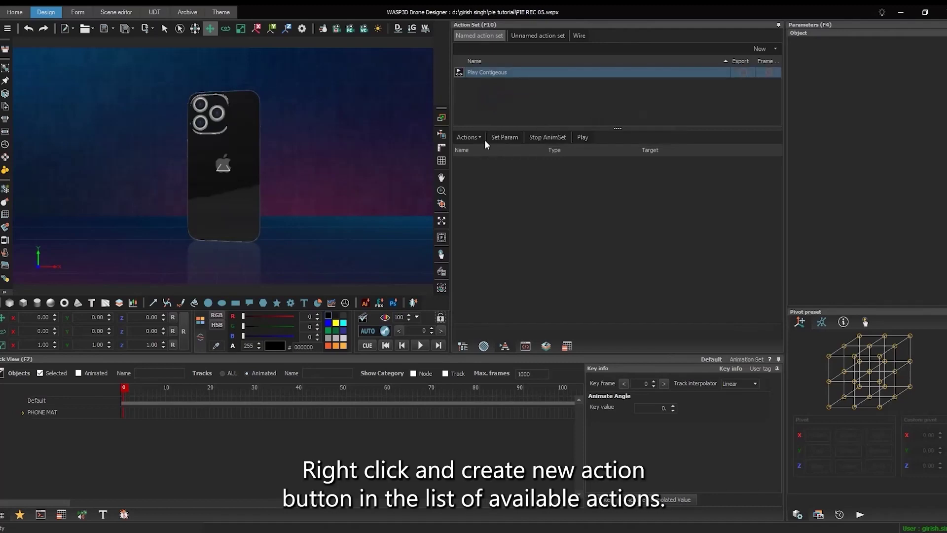
Start a Set Param action in Play Contigeous and choose the primitive Pie 1 as its target
click(482, 138)
click(476, 145)
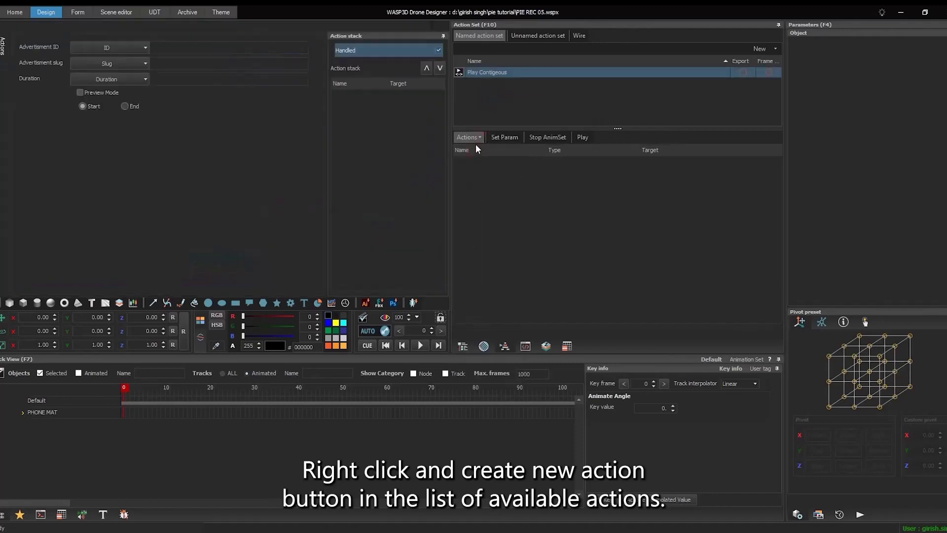
click(22, 43)
text(set pa)
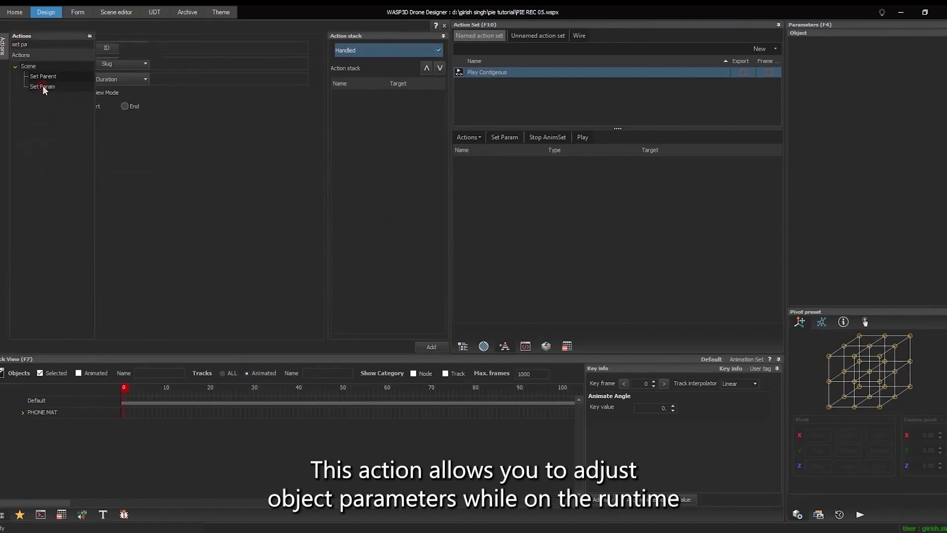
double_click(43, 85)
click(114, 52)
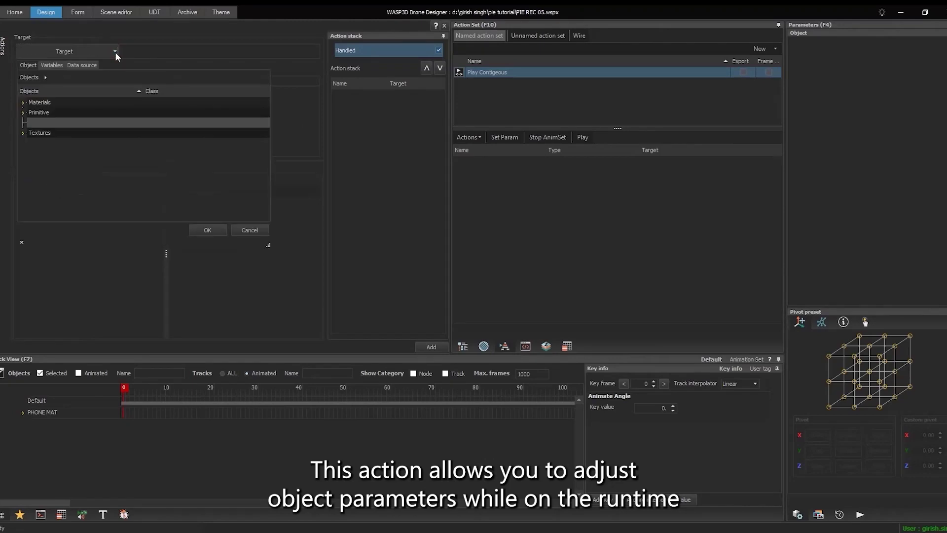
click(23, 112)
scroll(66, 144, down, 3)
click(45, 173)
click(207, 230)
Set the action's object parameter to Object Type with the constant Contigious, and add it to the stack
click(94, 67)
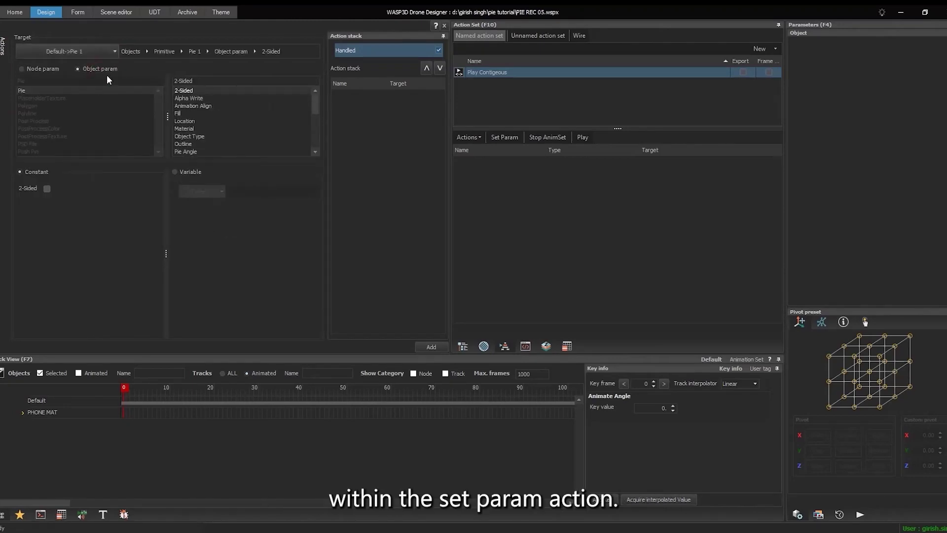
click(196, 135)
click(122, 190)
click(123, 191)
click(431, 347)
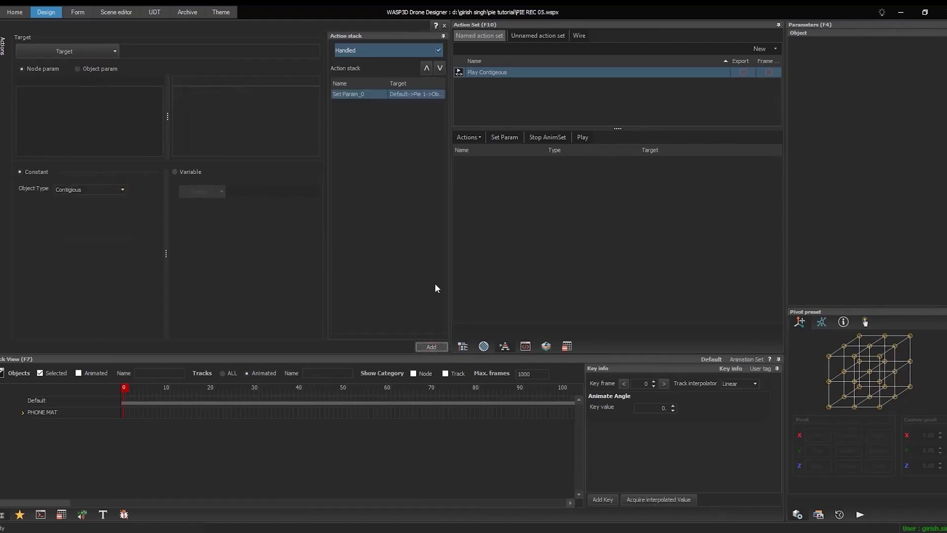
Add a Set Param action that sets Pie 1's Pie Angle object parameter to 360
click(114, 52)
click(23, 113)
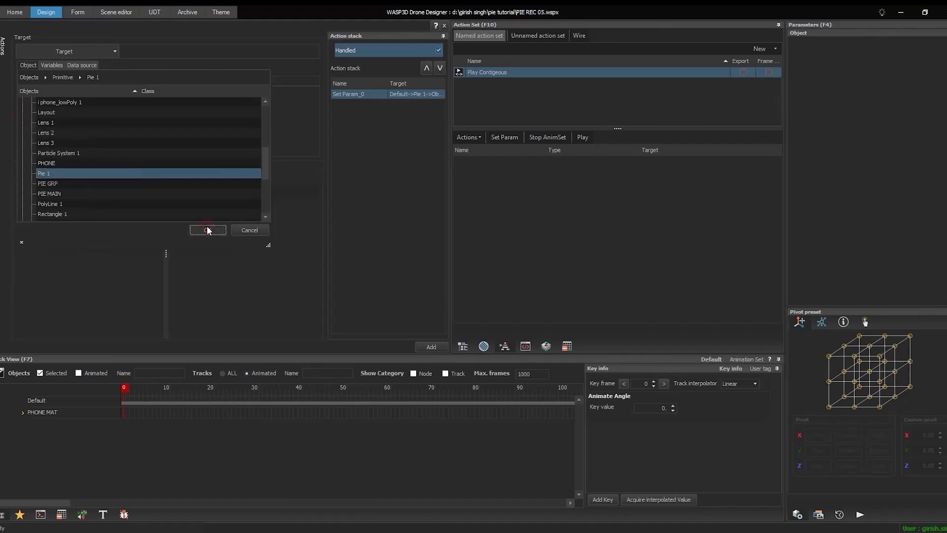
click(52, 164)
click(207, 230)
click(95, 69)
scroll(196, 123, down, 1)
click(192, 130)
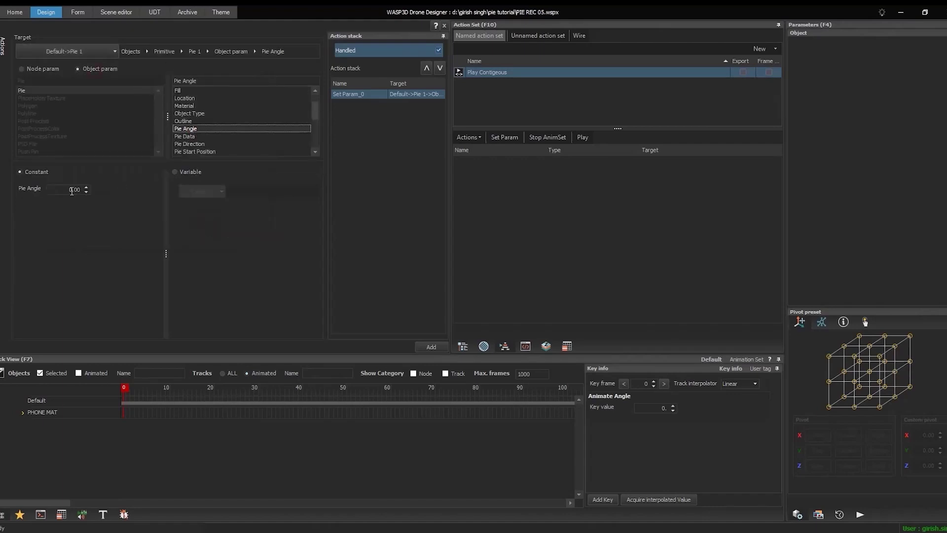
click(429, 345)
Add a Set Param action that sets Pie 1's Pie Start Position object parameter to 0
click(114, 51)
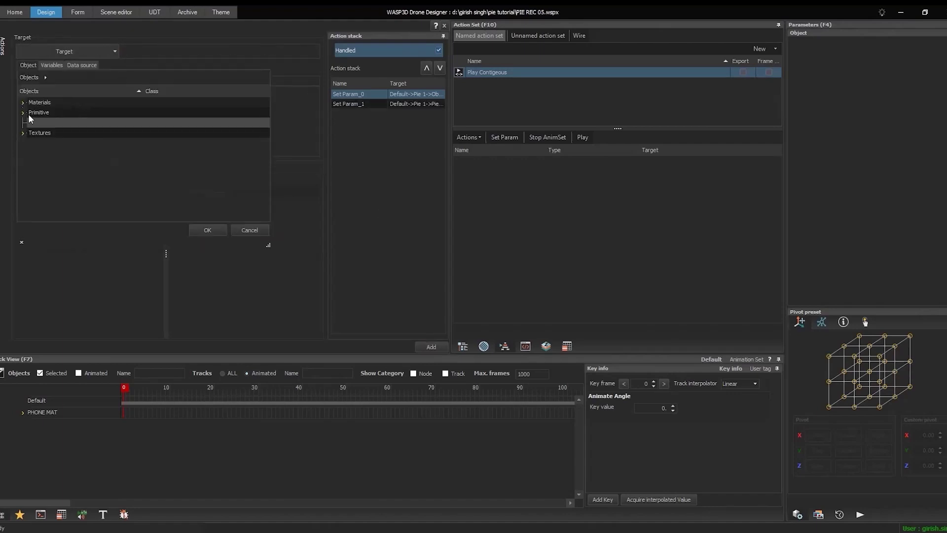
click(22, 114)
double_click(63, 173)
click(77, 69)
scroll(197, 123, down, 3)
click(196, 105)
click(424, 347)
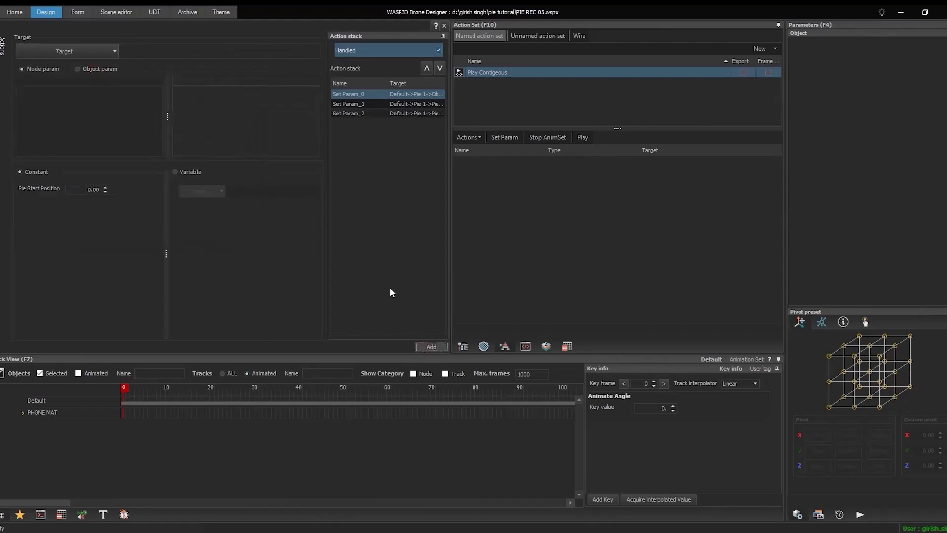
Add a Set Param action for Pie 1's Pin Position And Angle Offset with X 0.50, Y 0.50 and Z 0
click(114, 51)
click(25, 113)
click(67, 174)
click(207, 230)
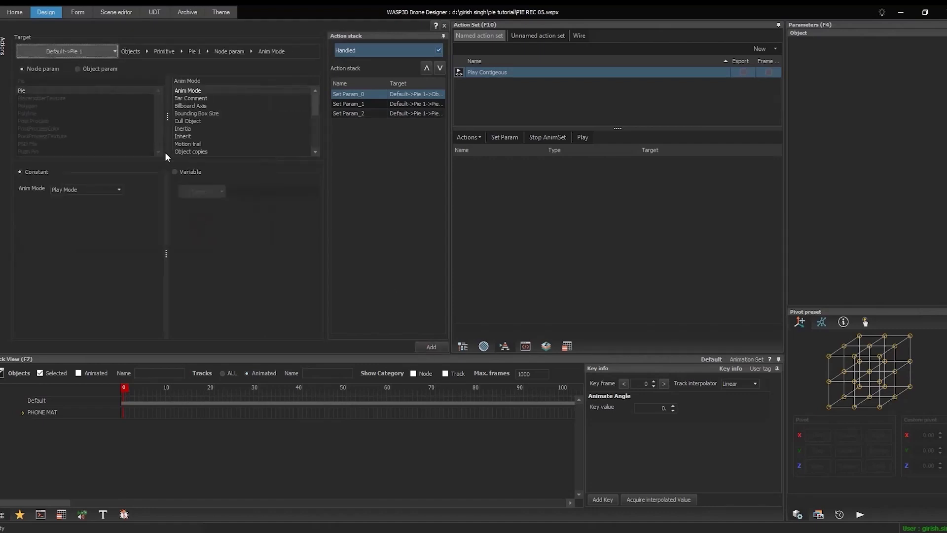
click(98, 68)
scroll(195, 114, down, 3)
click(210, 113)
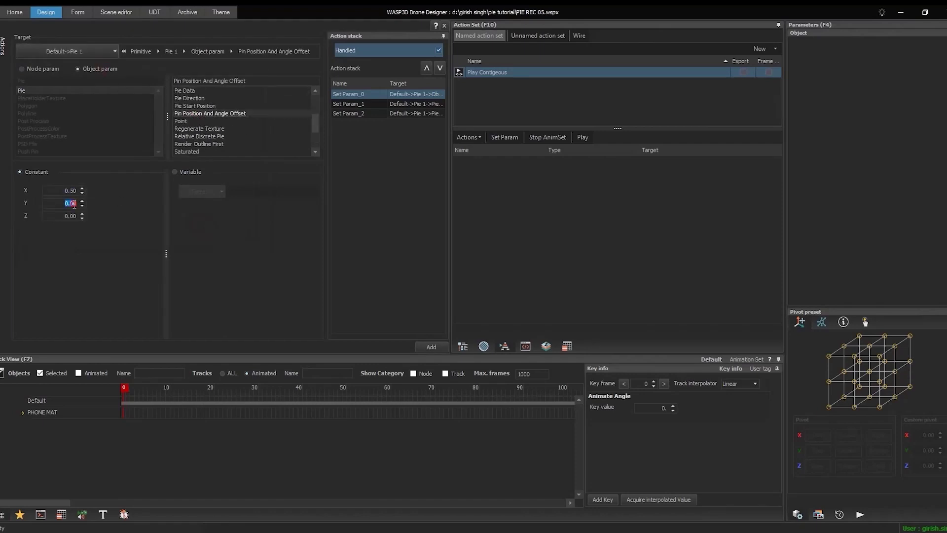
click(432, 346)
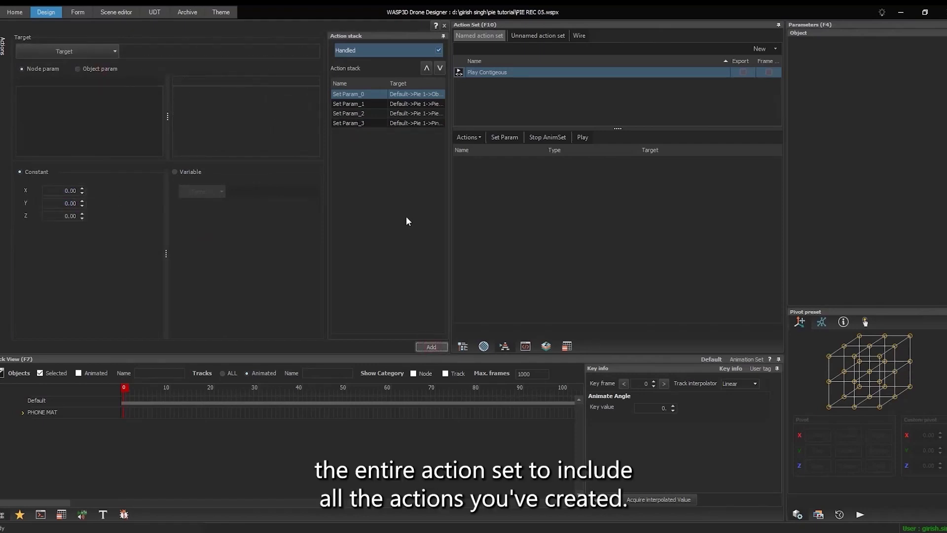
Duplicate the Play Contigeous action set and rename the copy "Play Discrete"
click(492, 72)
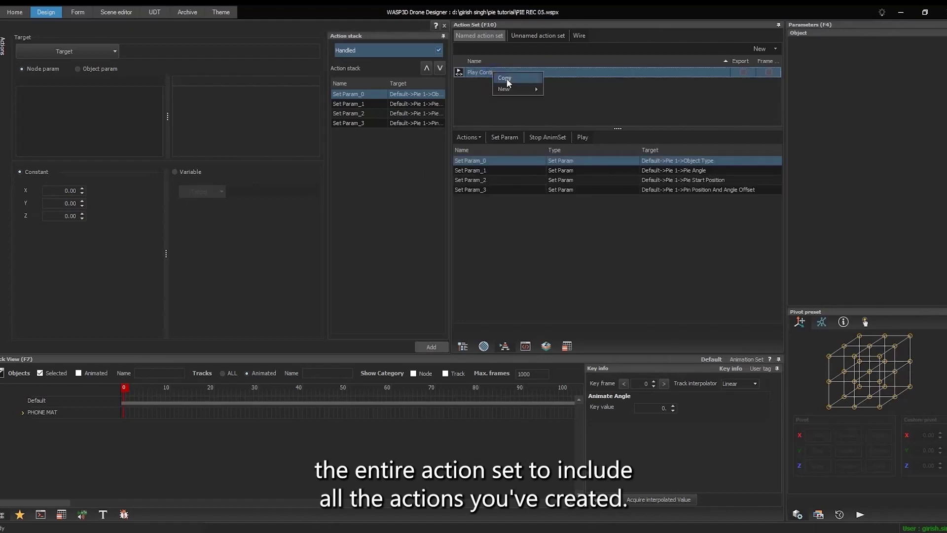
click(491, 83)
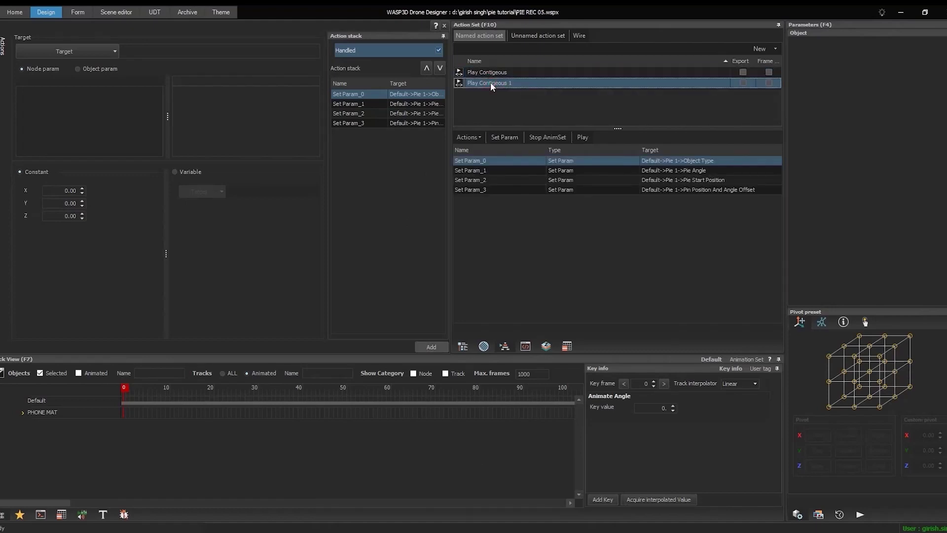
click(491, 82)
text(Play Discrete)
key(Return)
Update Play Discrete's Object Type action to use the discrete pie type
double_click(472, 161)
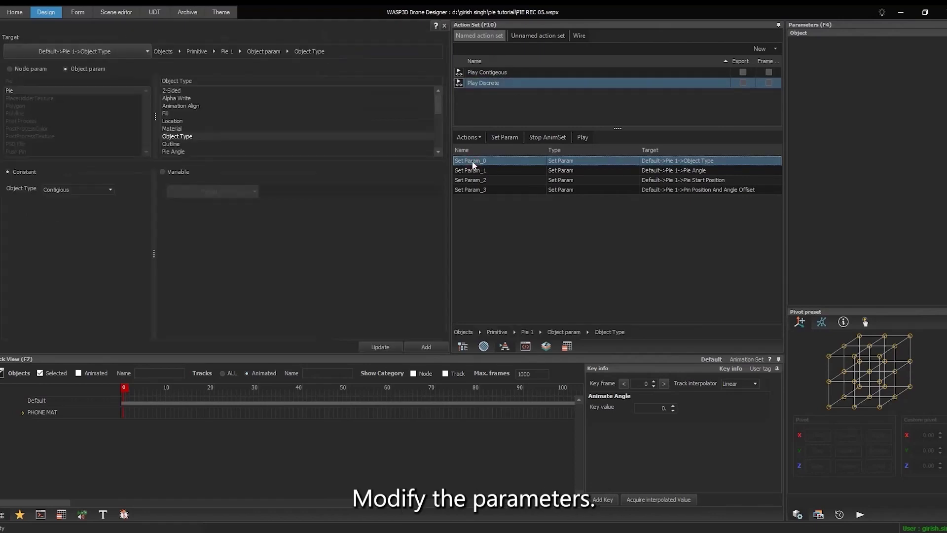
click(107, 189)
click(116, 206)
click(381, 346)
Update Play Discrete's Pie Angle action to a constant of 270
click(472, 170)
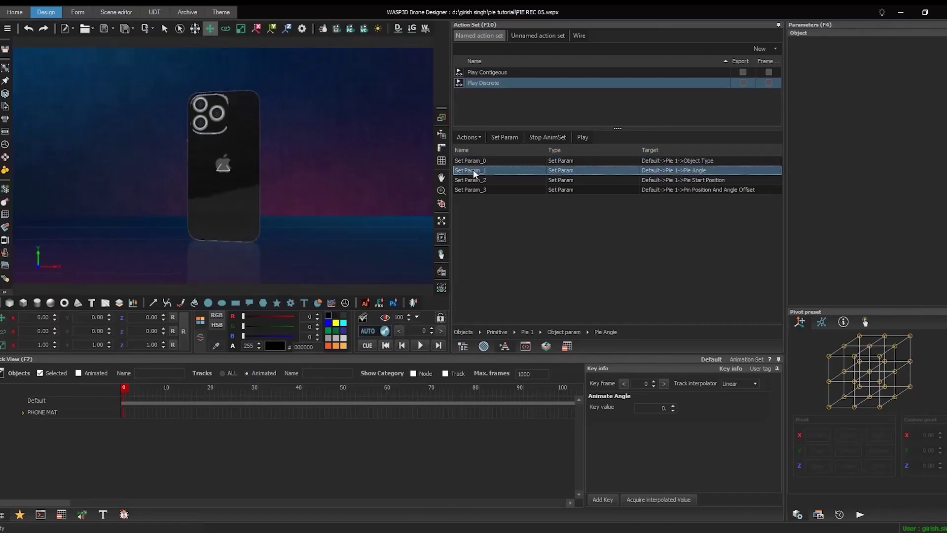
double_click(473, 171)
double_click(66, 189)
text(270)
click(380, 346)
key(Return)
Update Play Discrete's Pie Start Position action to a constant of 180
double_click(471, 180)
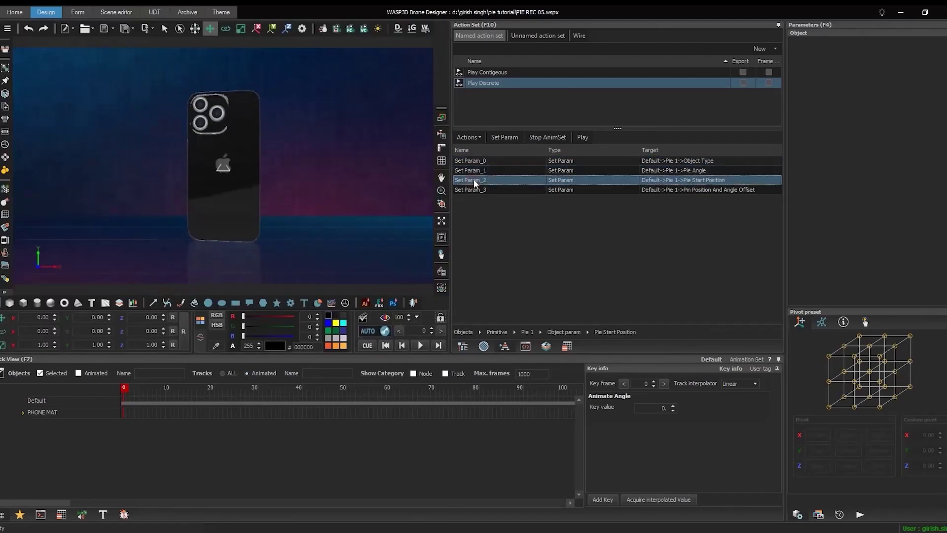
double_click(82, 189)
text(180)
click(381, 345)
Update Play Discrete's Pin Position And Angle Offset action to X -1.30 and Y 1
click(476, 189)
double_click(476, 190)
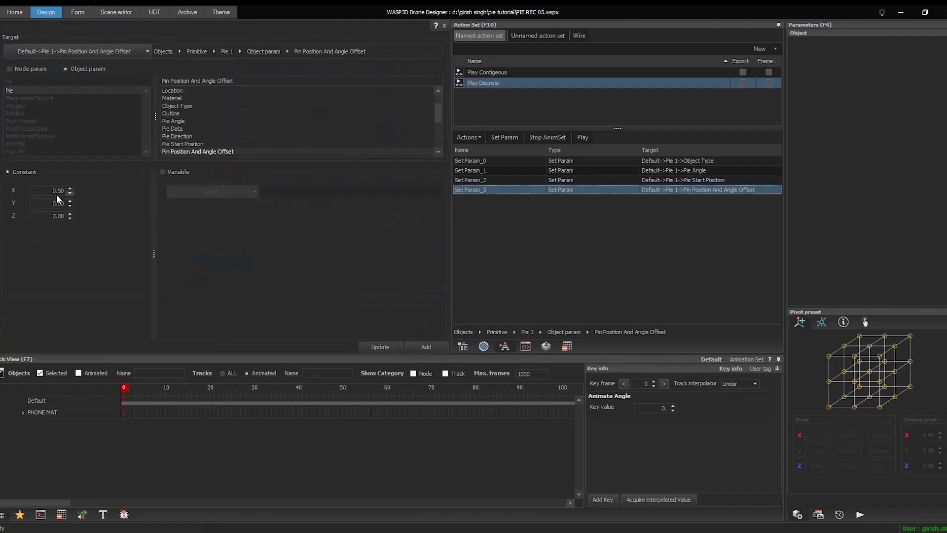
double_click(59, 191)
text(-1.30)
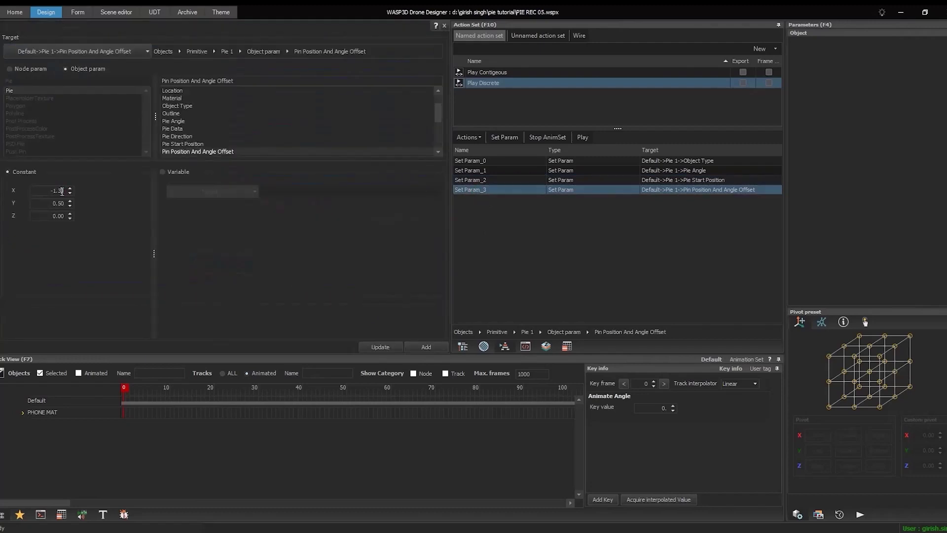
double_click(62, 204)
text(1.)
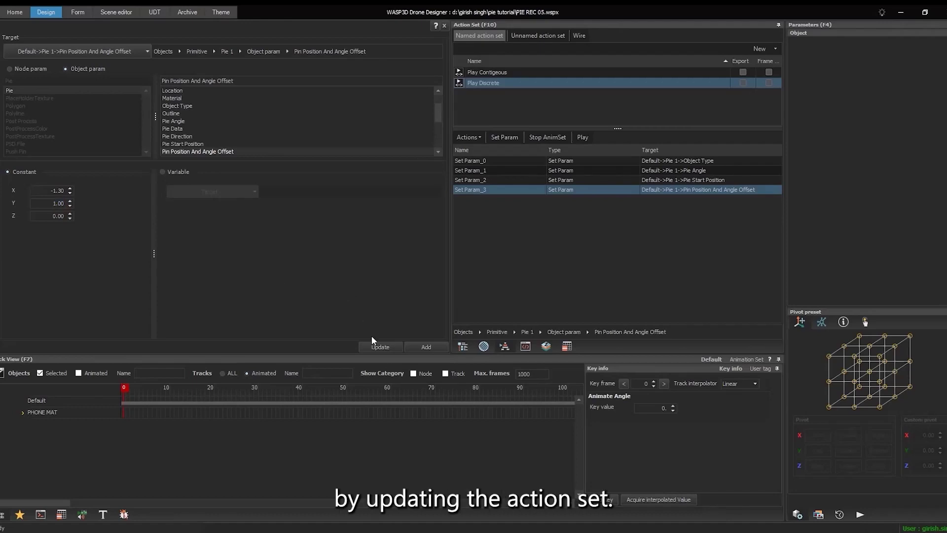
click(380, 347)
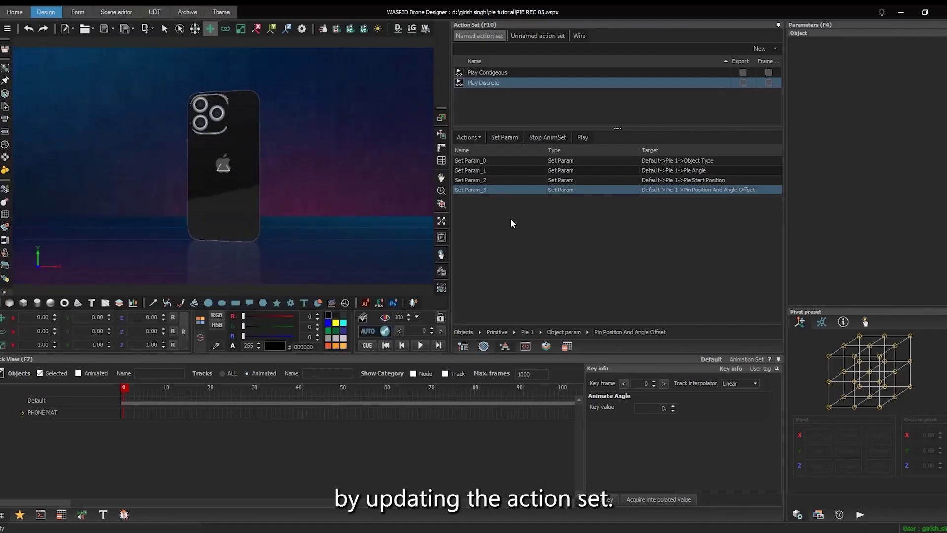
Play the scene and test both action sets by running Play Discrete followed by Play Contigeous
key(space)
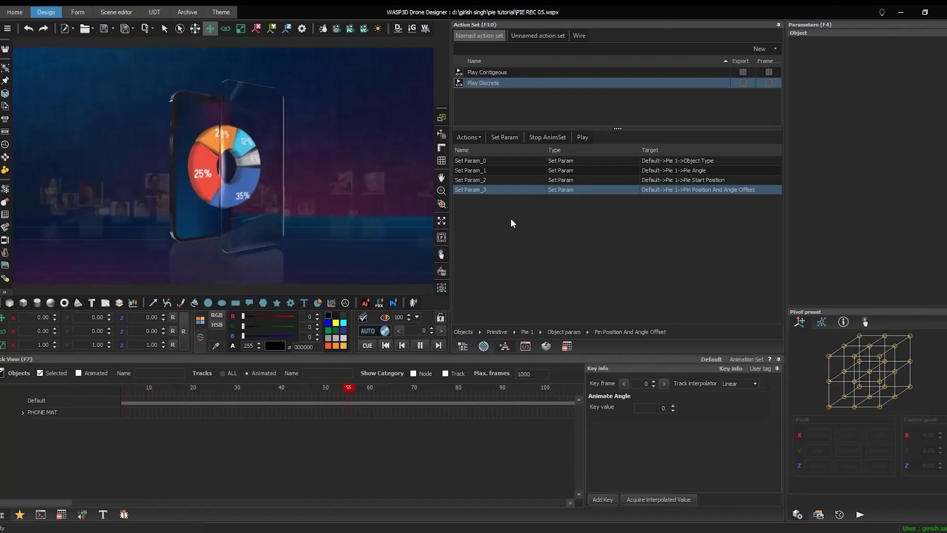
click(459, 81)
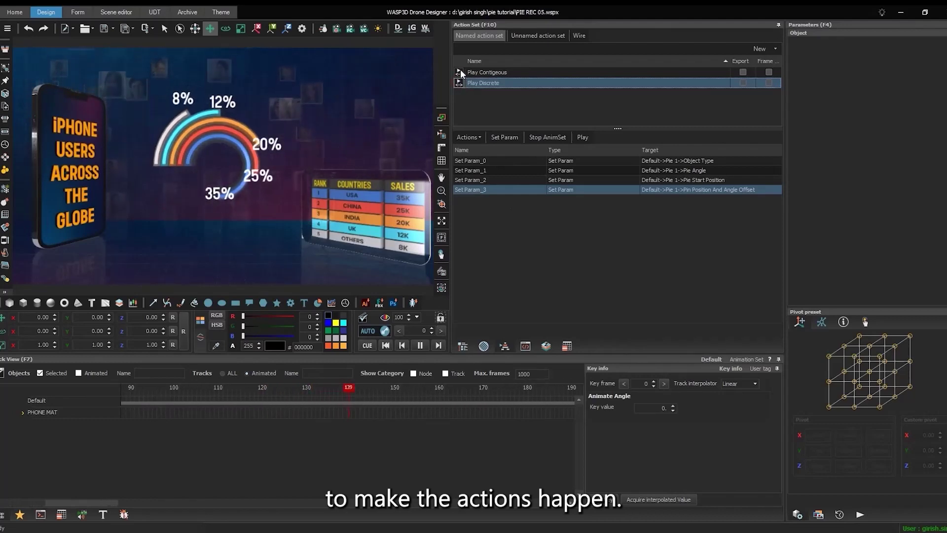
click(460, 72)
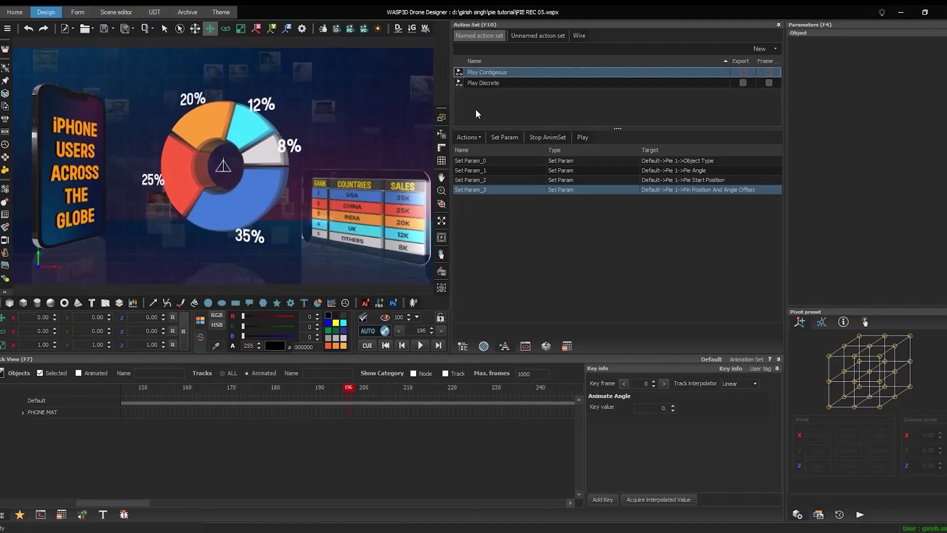
Turn off parent inheritance for Pie 1's Animate Angle track and put an infinite pause on its last keyframe
key(F9)
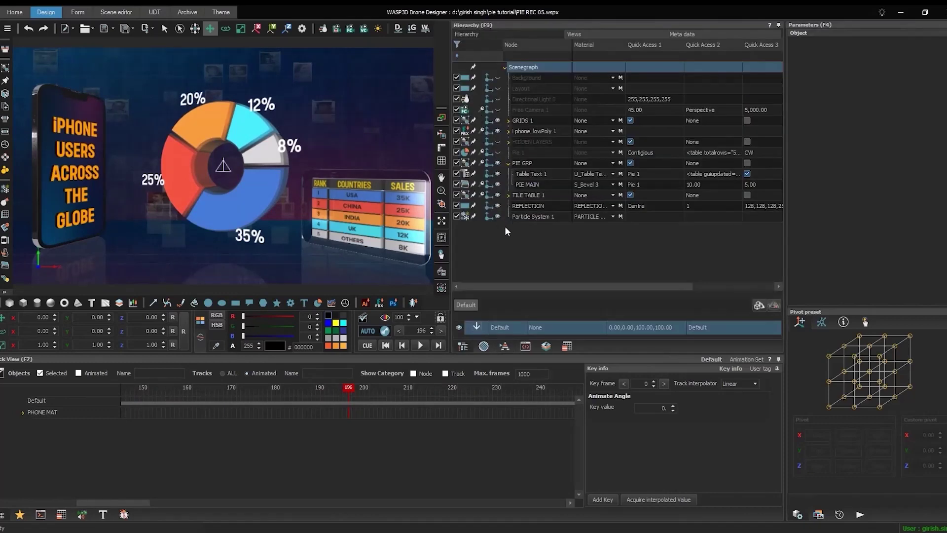
click(532, 154)
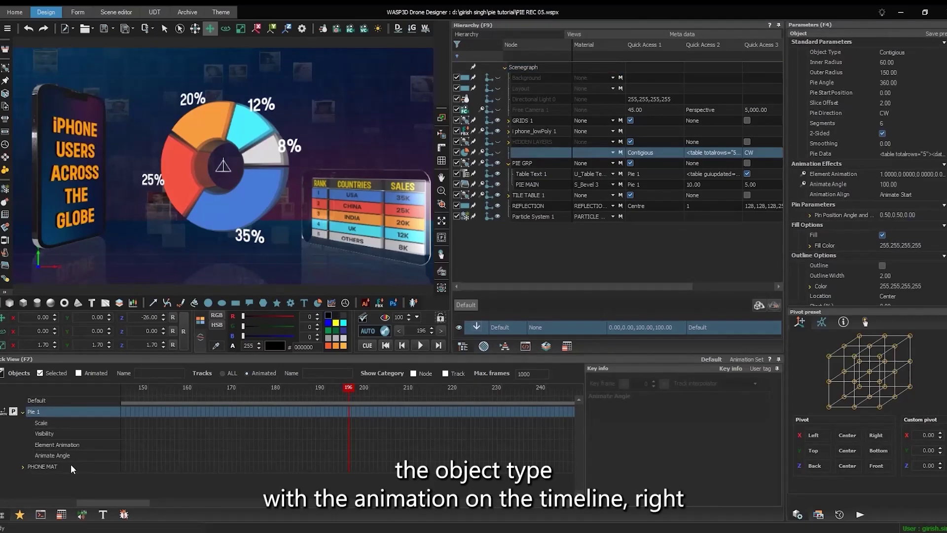
key(Home)
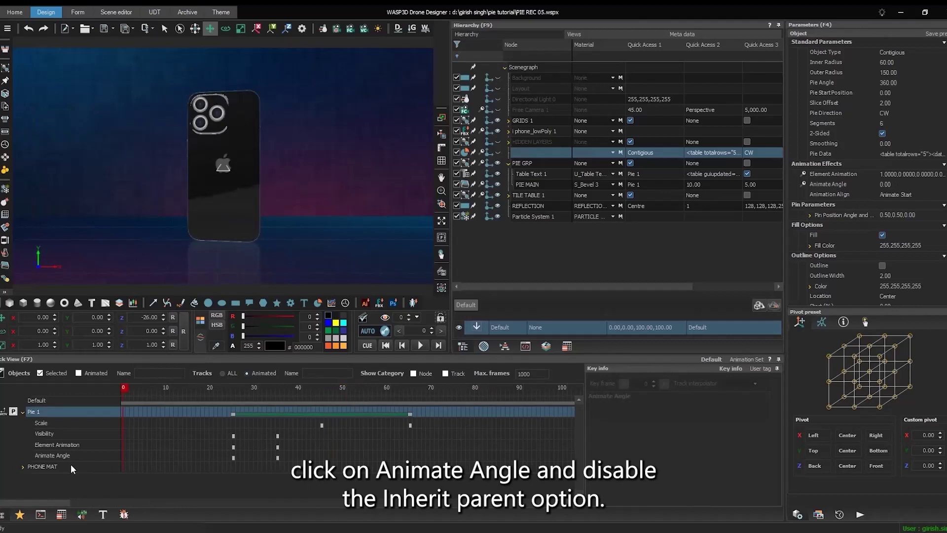
click(61, 457)
right_click(58, 454)
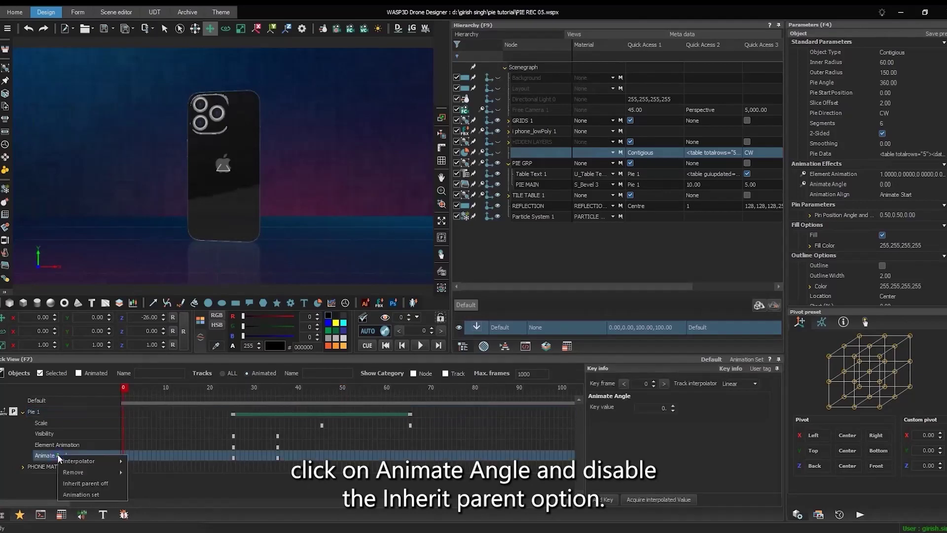
click(82, 484)
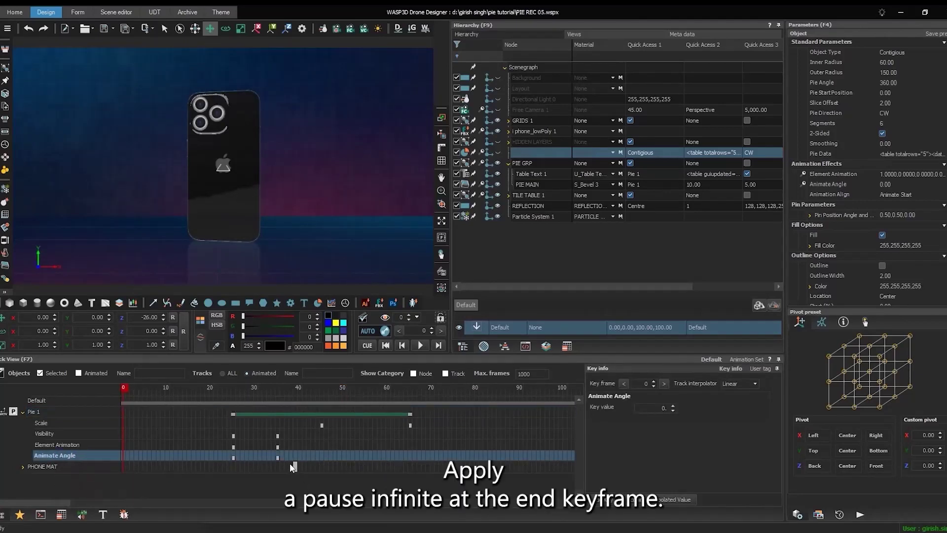
right_click(278, 455)
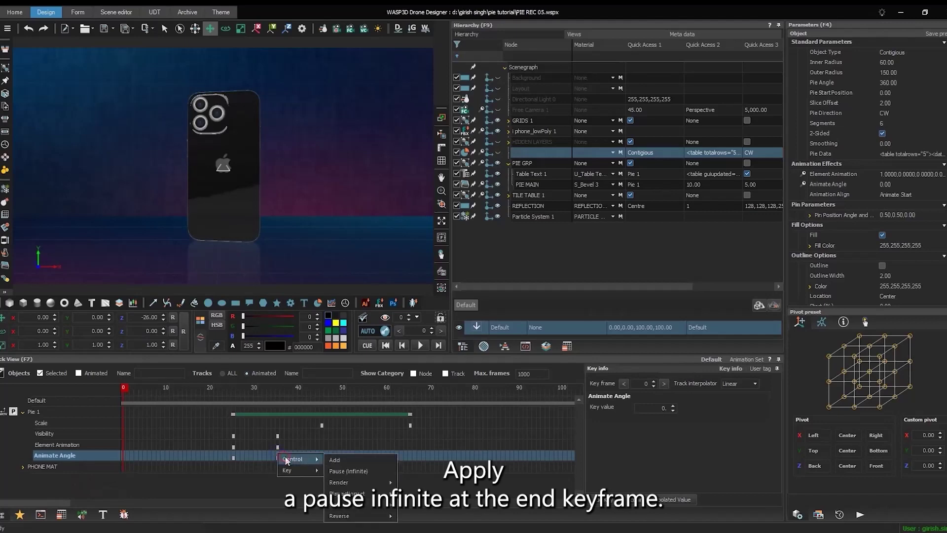
click(347, 474)
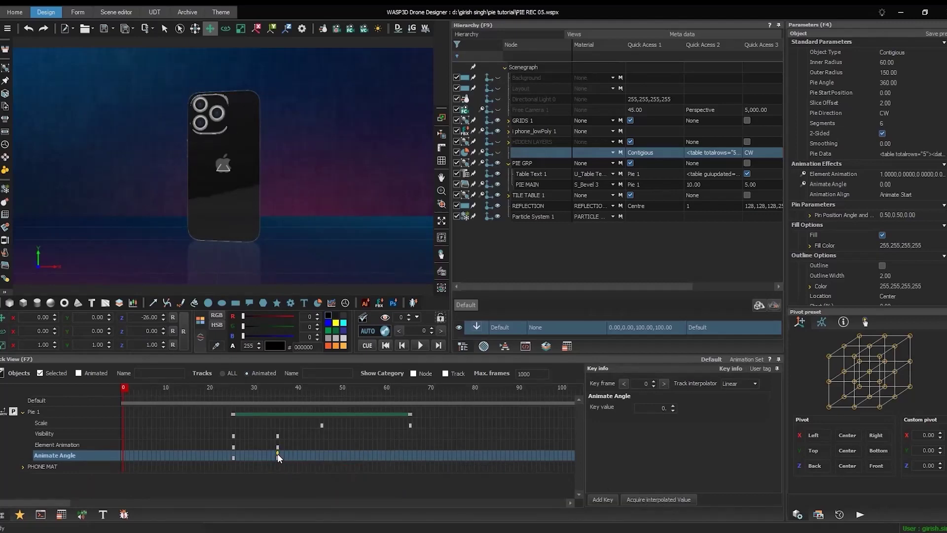
Start a new Play action from Play Controls for the Play Contigeous action set
key(F10)
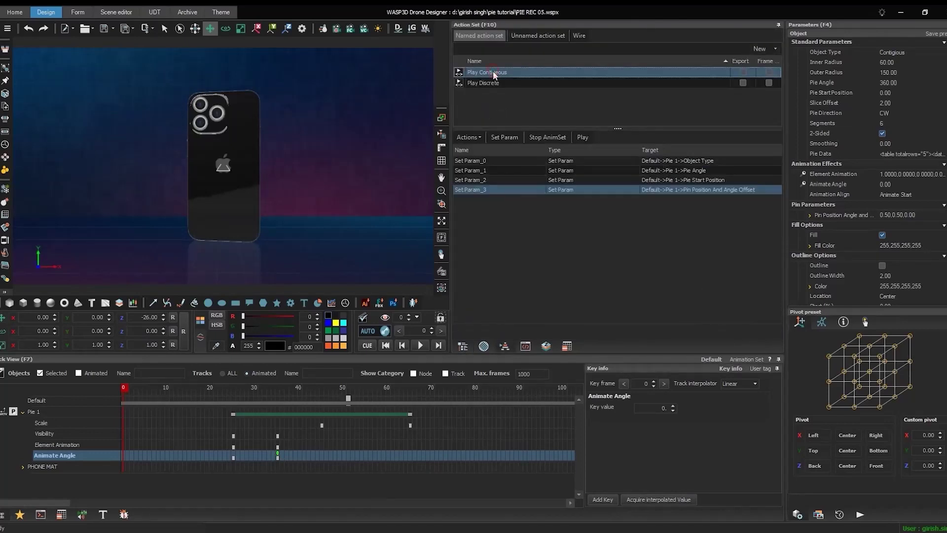
click(481, 138)
click(475, 150)
click(3, 45)
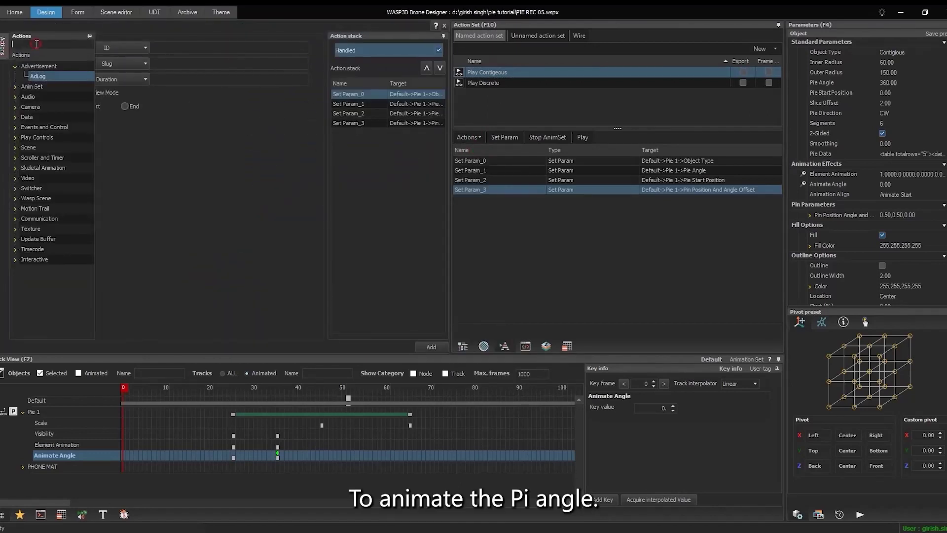
text(play)
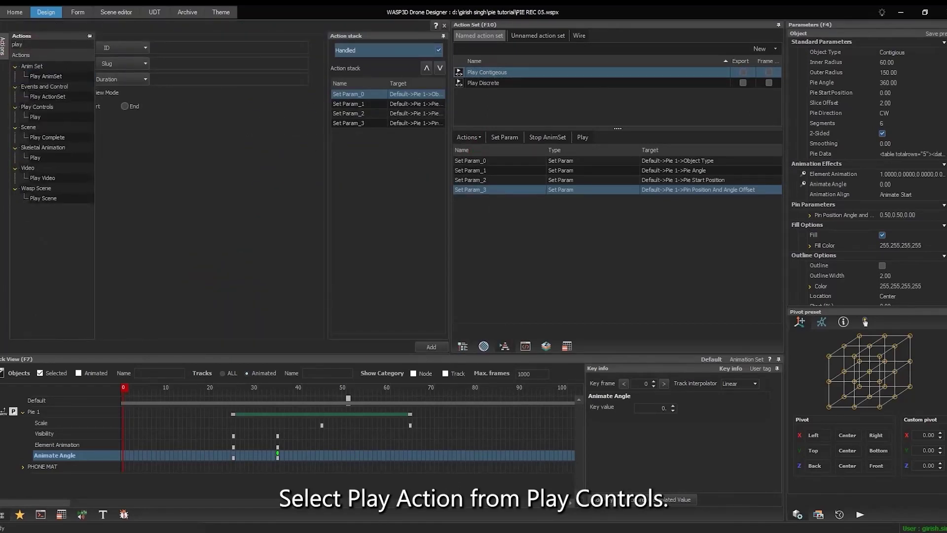
click(40, 116)
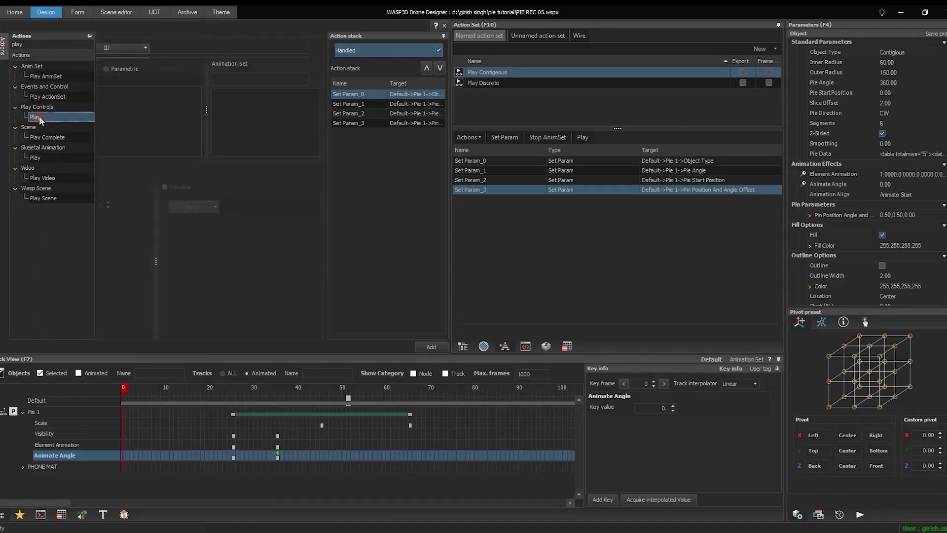
Set the Play action's target object to Pie 1
click(114, 51)
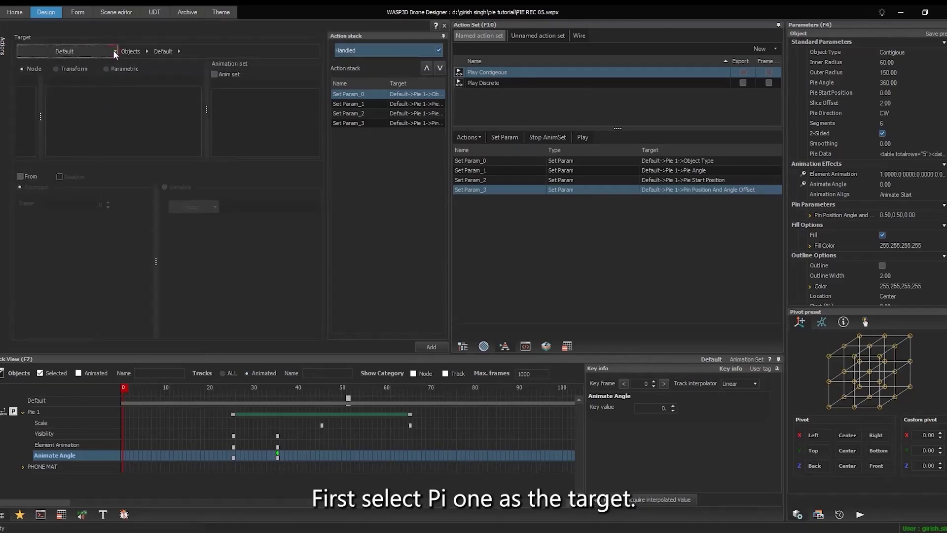
click(28, 115)
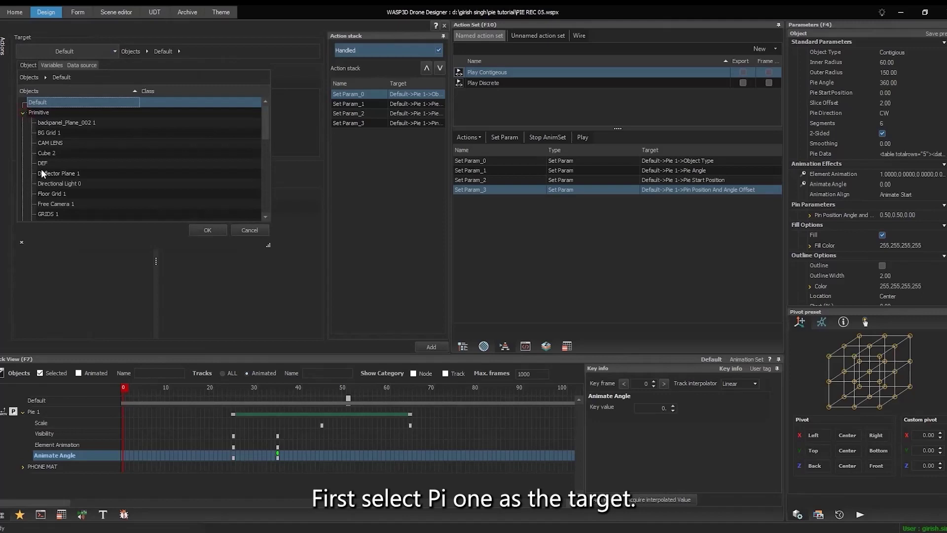
scroll(43, 173, down, 5)
click(51, 155)
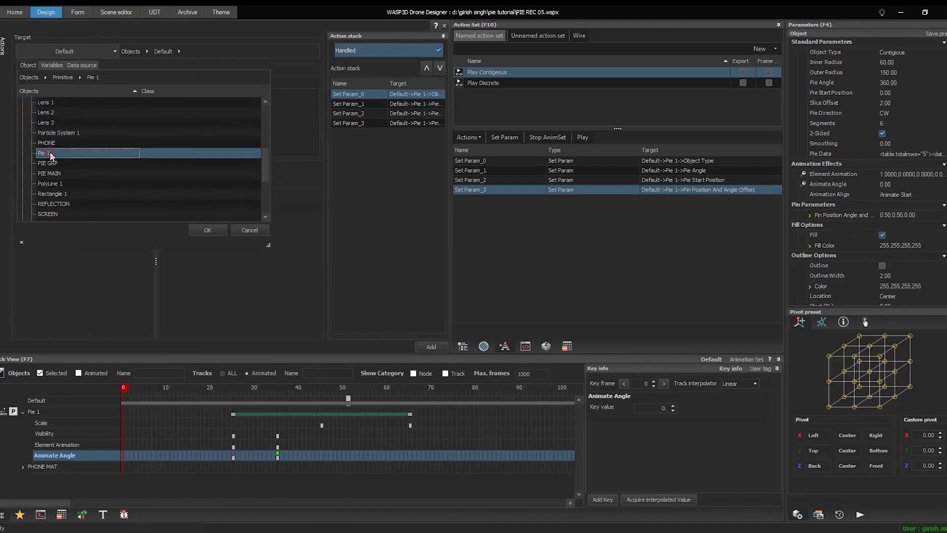
click(207, 231)
Make the Play action run the parametric Animate Angle track from constant frame 25 and add it to Play Contigeous
click(119, 70)
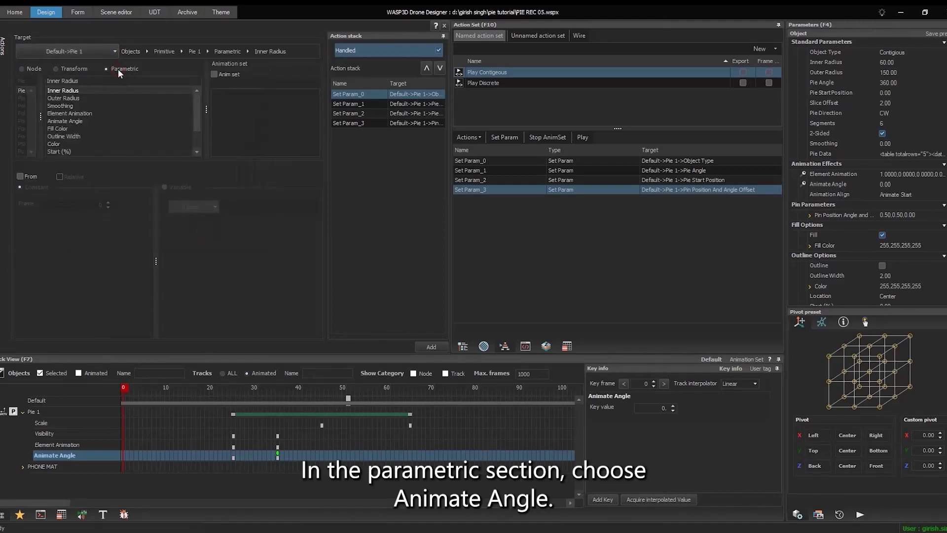
click(67, 120)
click(22, 176)
text(25)
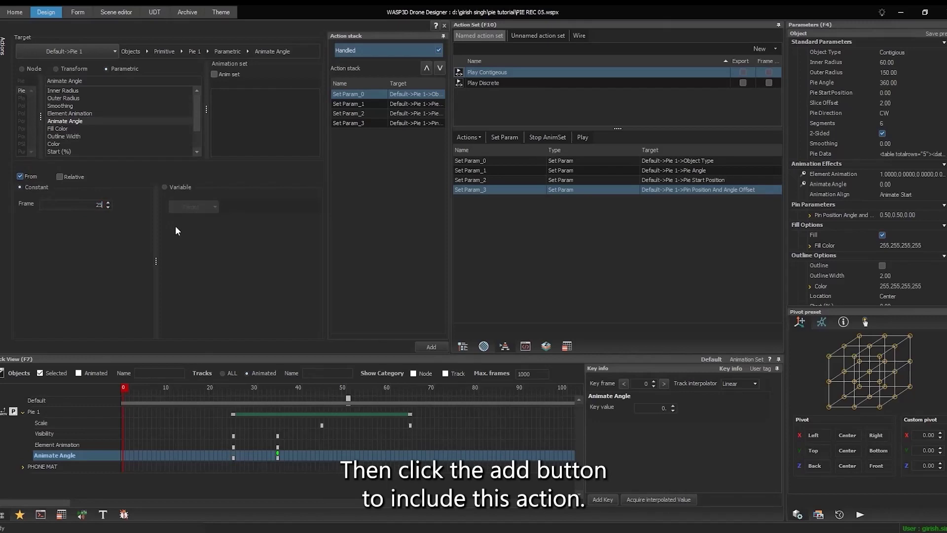
click(431, 347)
Start a Play action from Play Controls for the Play Discrete action set and target Pie 1
click(483, 83)
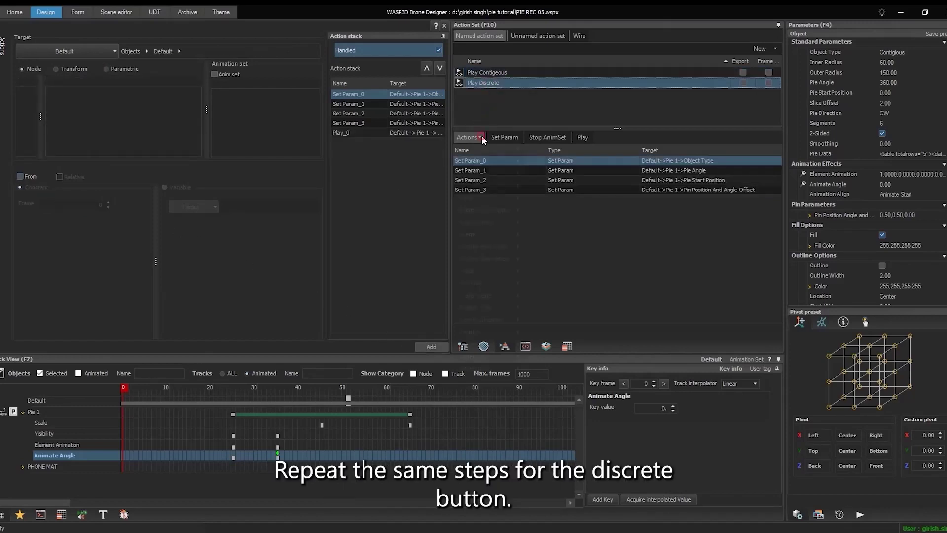
click(4, 47)
text(play)
click(35, 117)
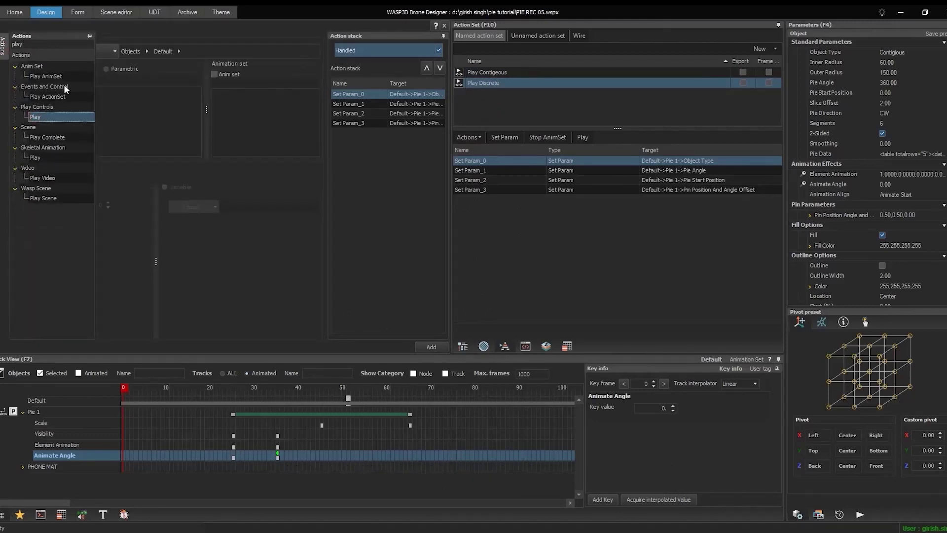
click(114, 52)
click(23, 113)
scroll(52, 132, down, 5)
click(59, 123)
click(207, 229)
Make this Play action run the parametric Animate Angle track from constant frame 25 and add it to Play Discrete
click(107, 68)
click(81, 121)
click(22, 175)
double_click(98, 205)
text(25)
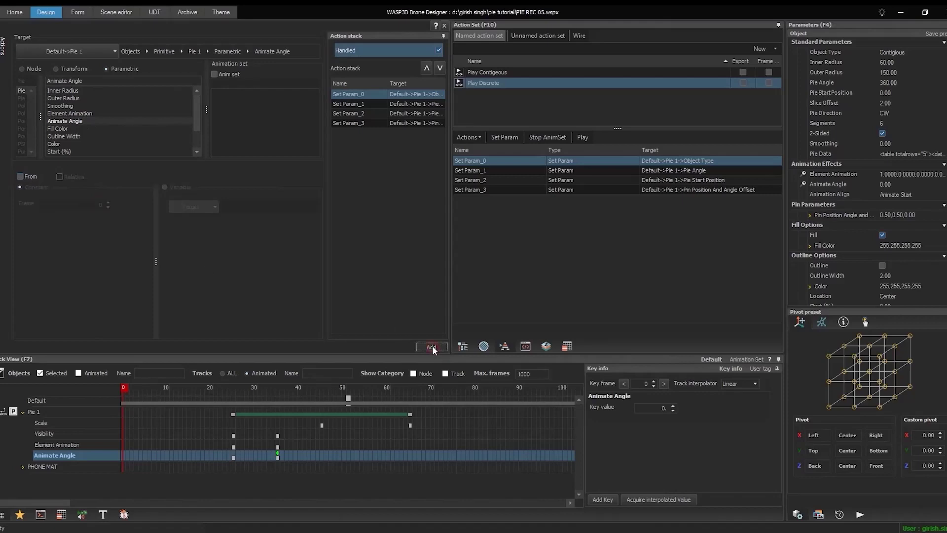
click(431, 347)
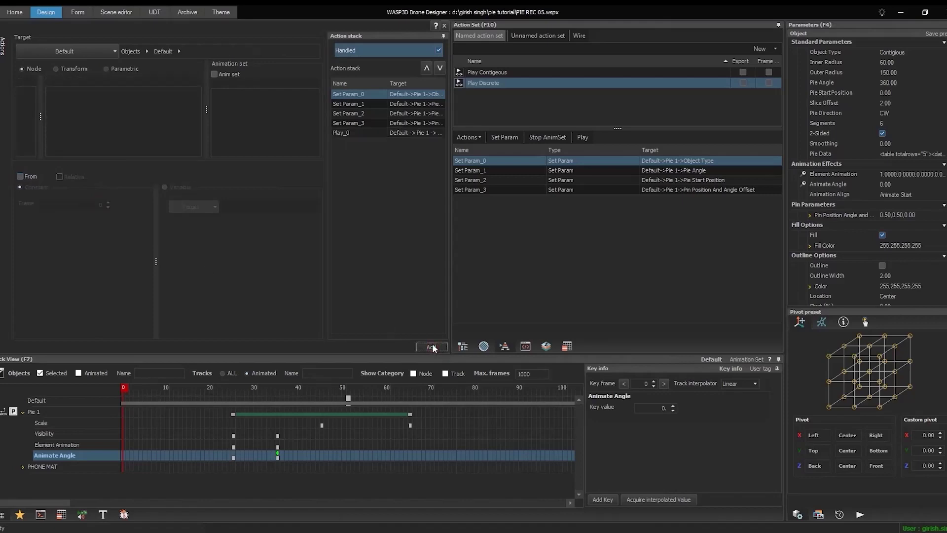
click(445, 26)
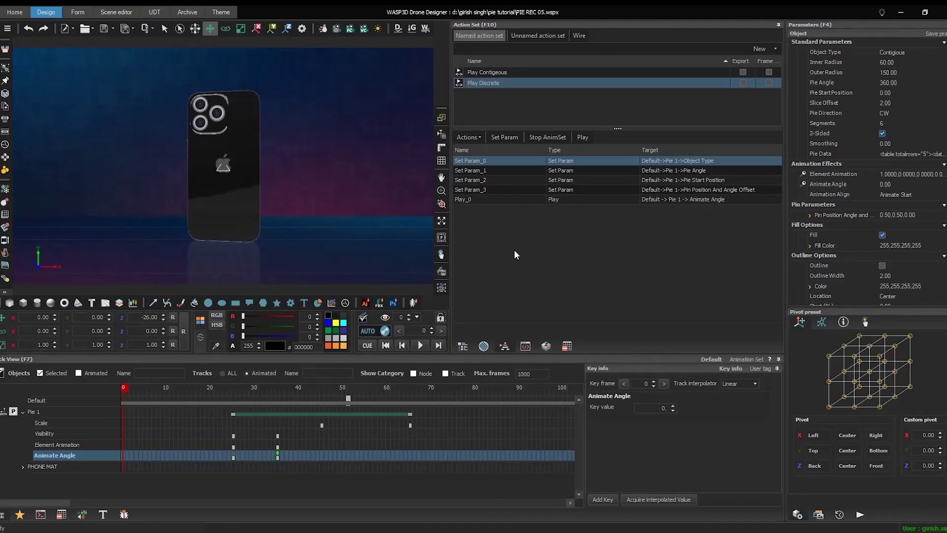
Play the scene and test the pie animation by running Play Discrete and Play Contigeous alternately, twice each
key(space)
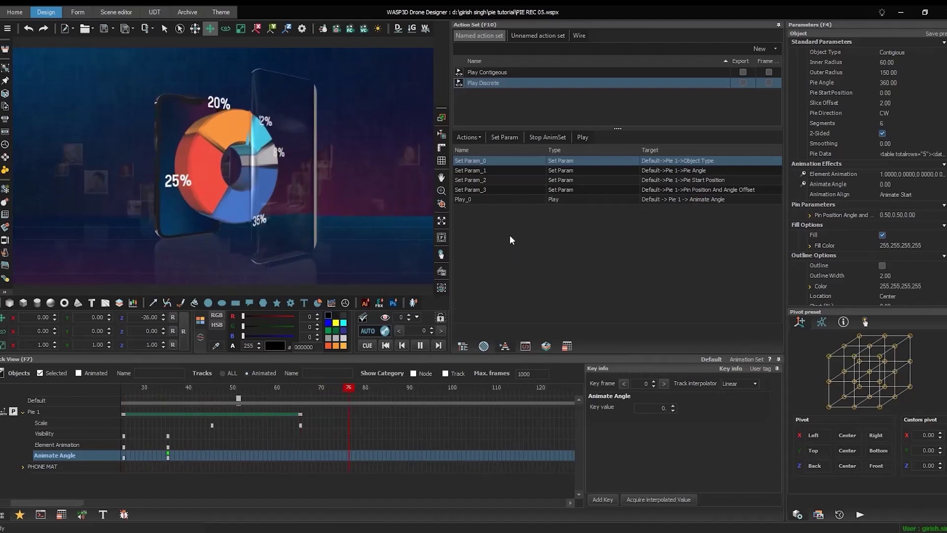
click(459, 82)
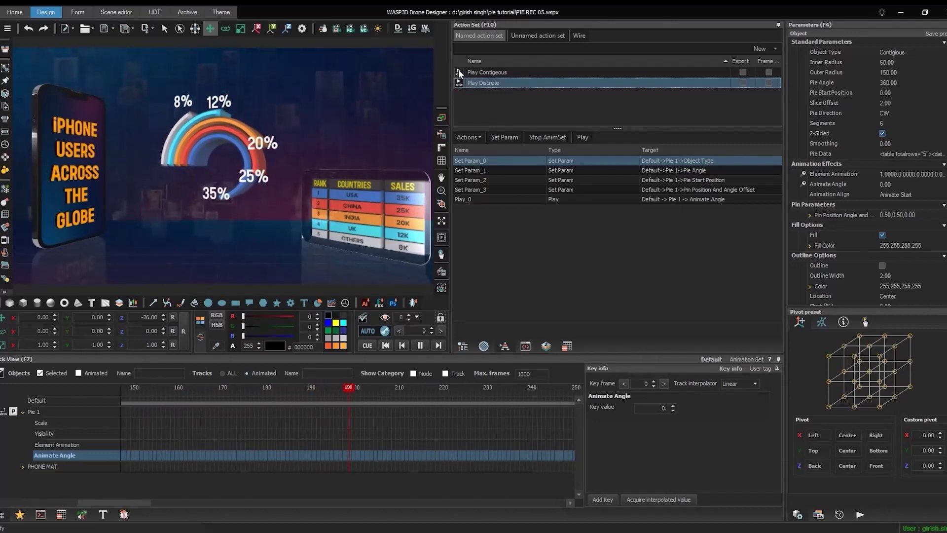
click(459, 72)
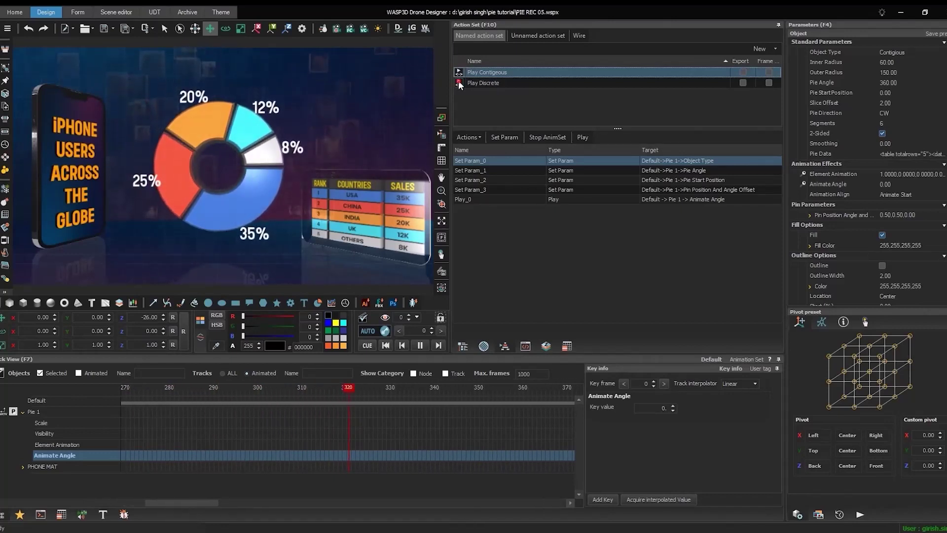
click(458, 83)
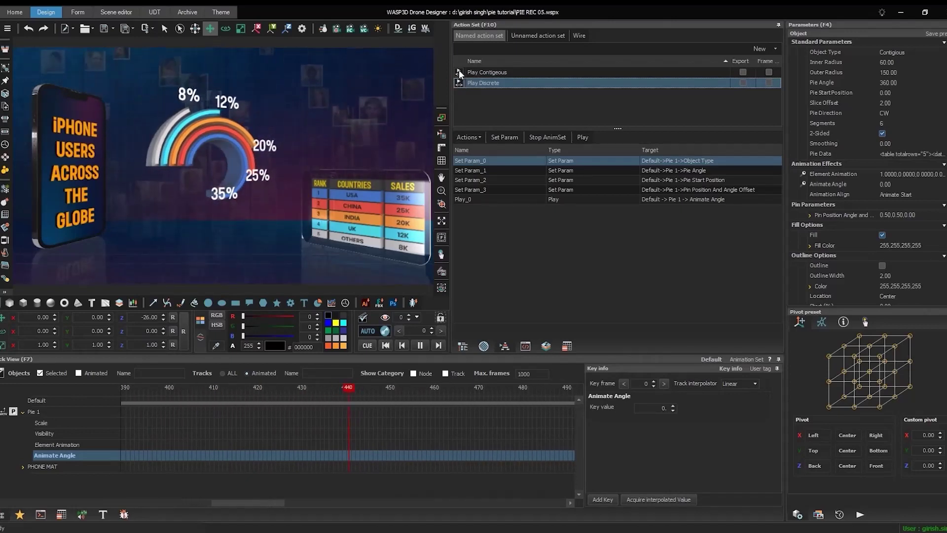
click(459, 71)
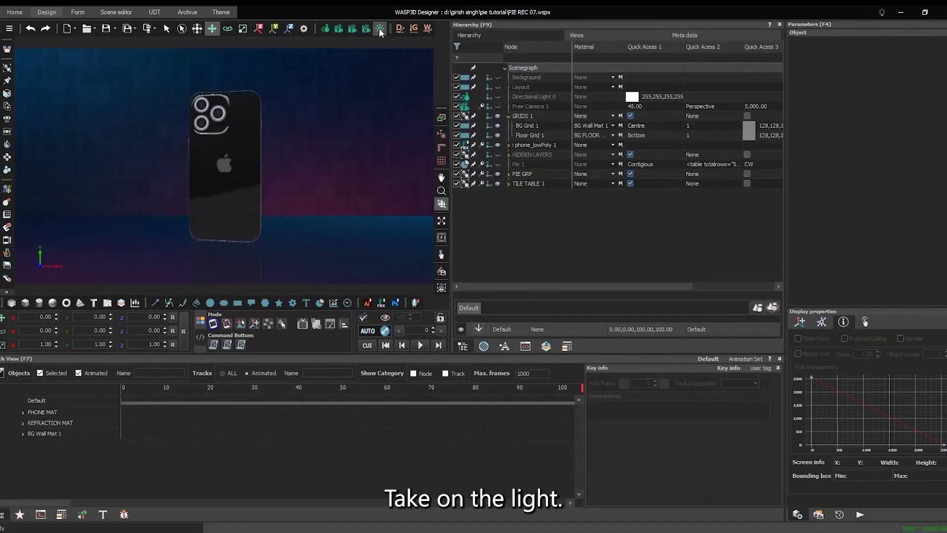
Add an Omni light to the scene and set its Z position to -100
click(379, 28)
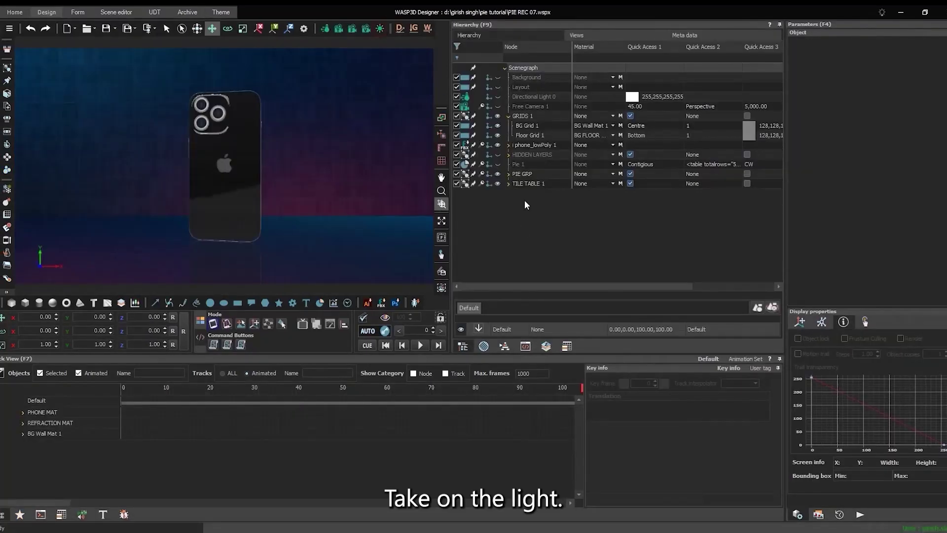
double_click(155, 318)
text(-100)
key(Return)
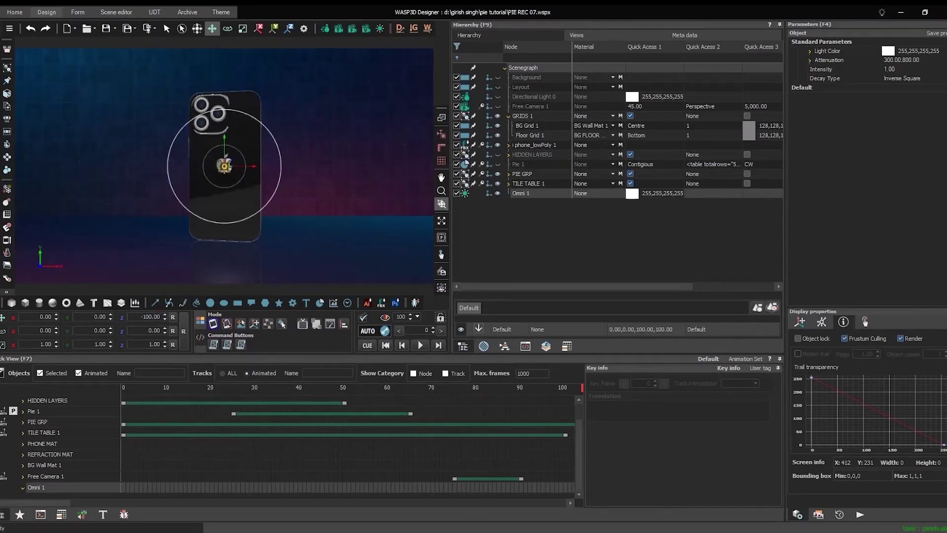
Set the Omni light's color to Red 0 and Green 170
click(810, 51)
click(810, 97)
click(887, 60)
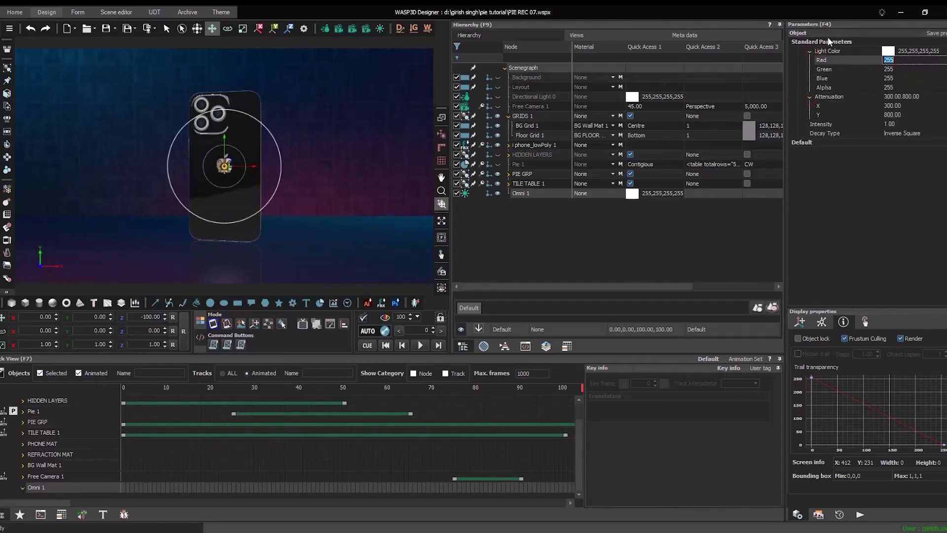
text(0)
click(883, 69)
text(170)
Set the Omni light's attenuation to X 800 and Y 1,200 and its intensity to 0.50
click(900, 105)
text(800)
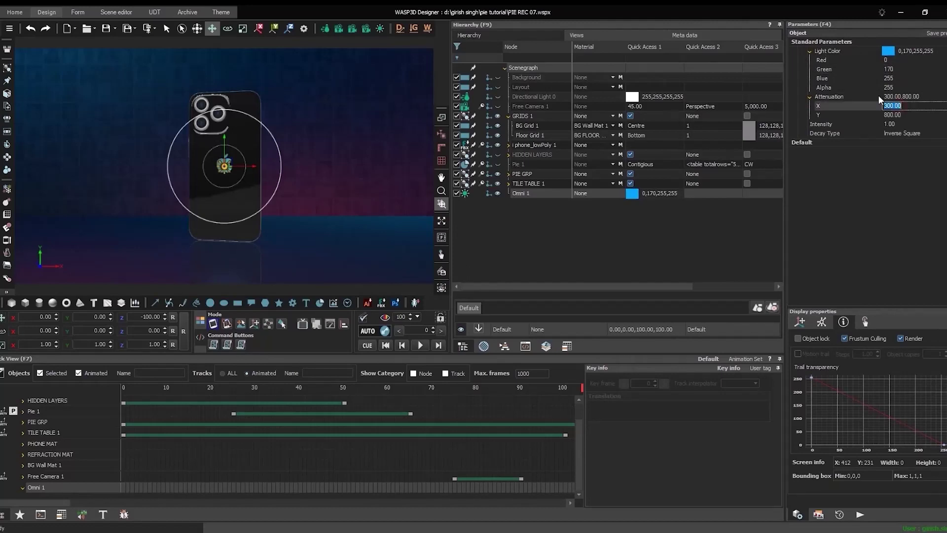
key(Return)
click(899, 115)
text(1,2)
click(898, 124)
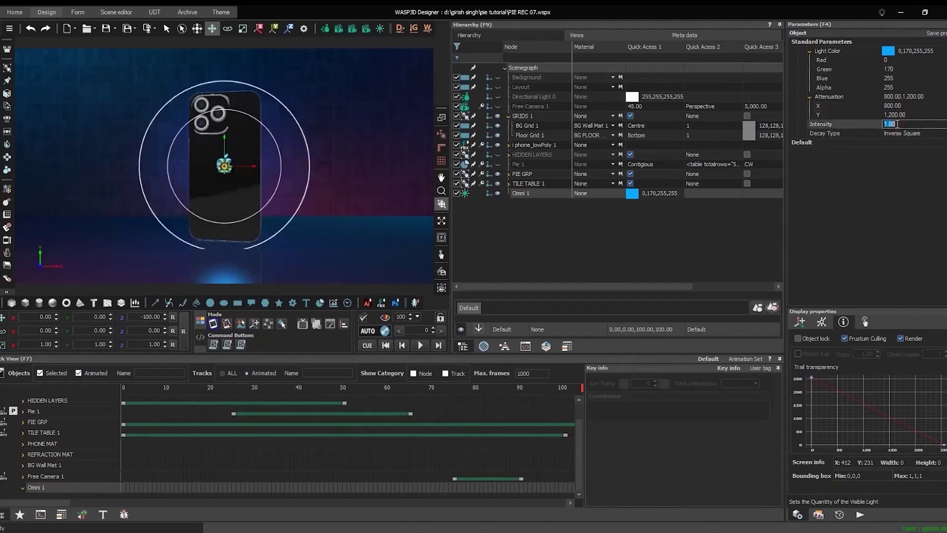
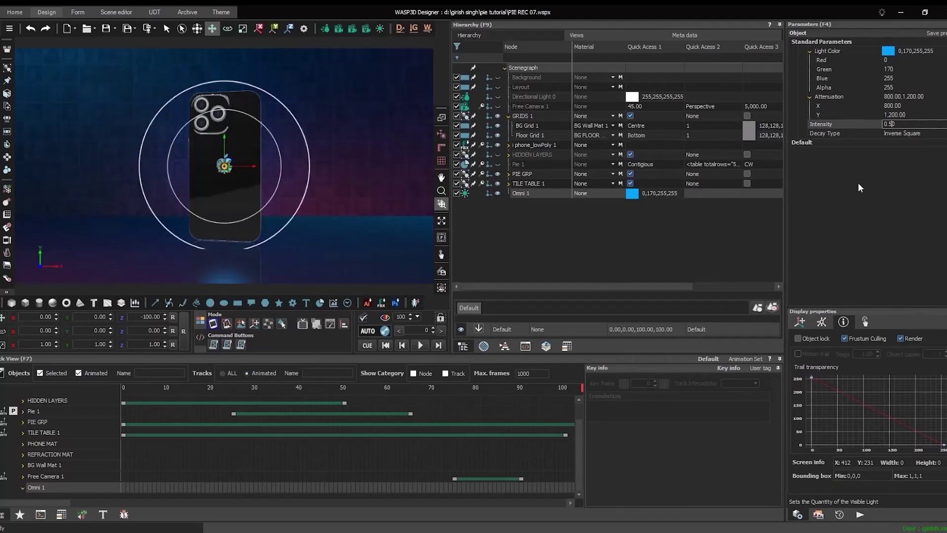
click(610, 232)
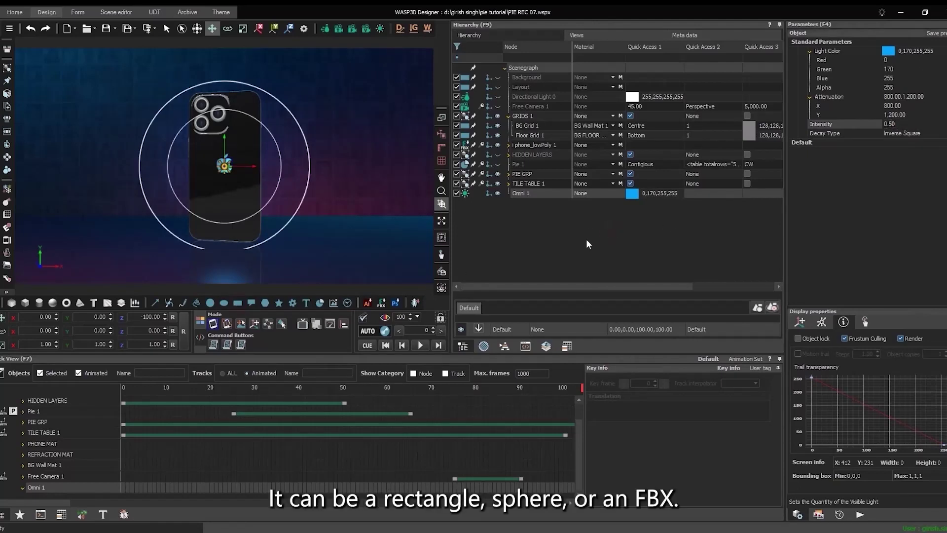
Create a rectangle as the flare source and rename it FLARE 1
click(237, 302)
click(538, 203)
double_click(538, 203)
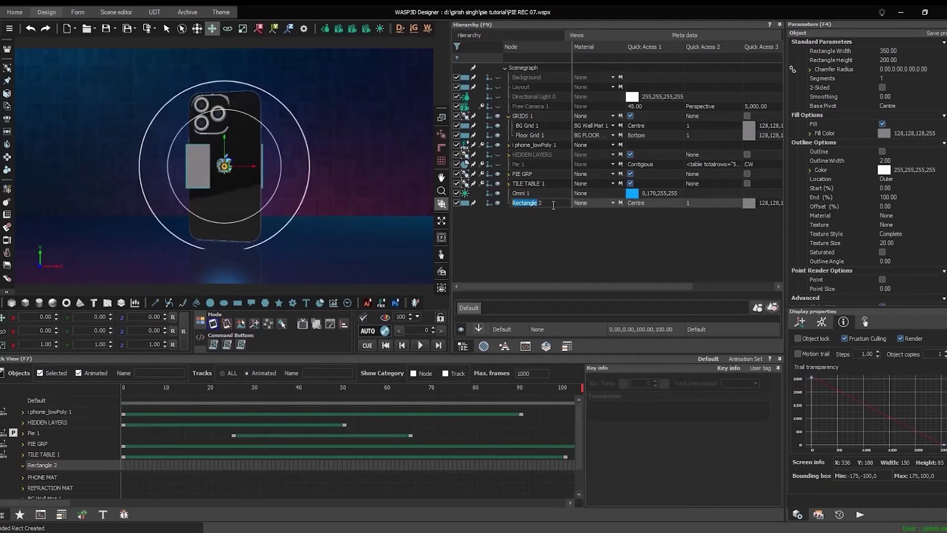
text(FLARE 1)
key(ctrl+a)
key(Return)
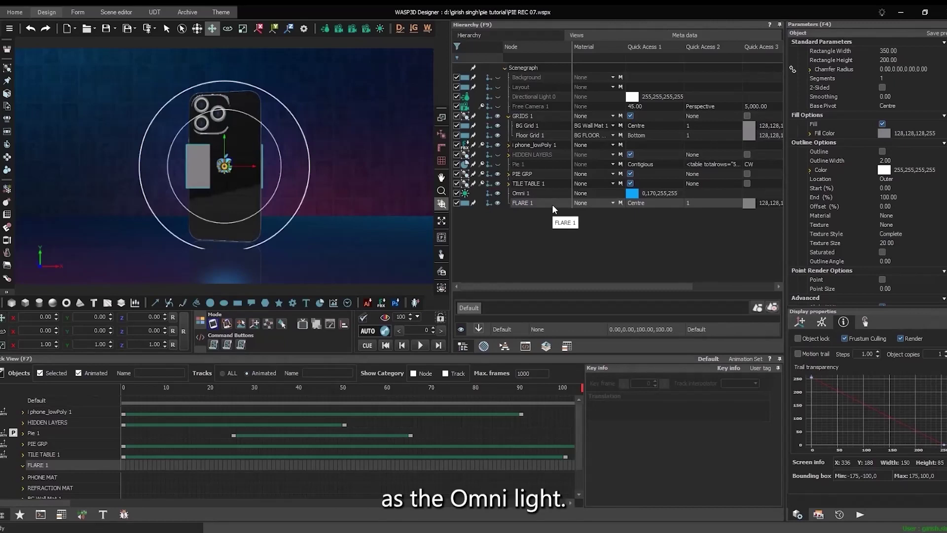
Move FLARE 1 to Z -100 and set its width and height to 30
click(154, 316)
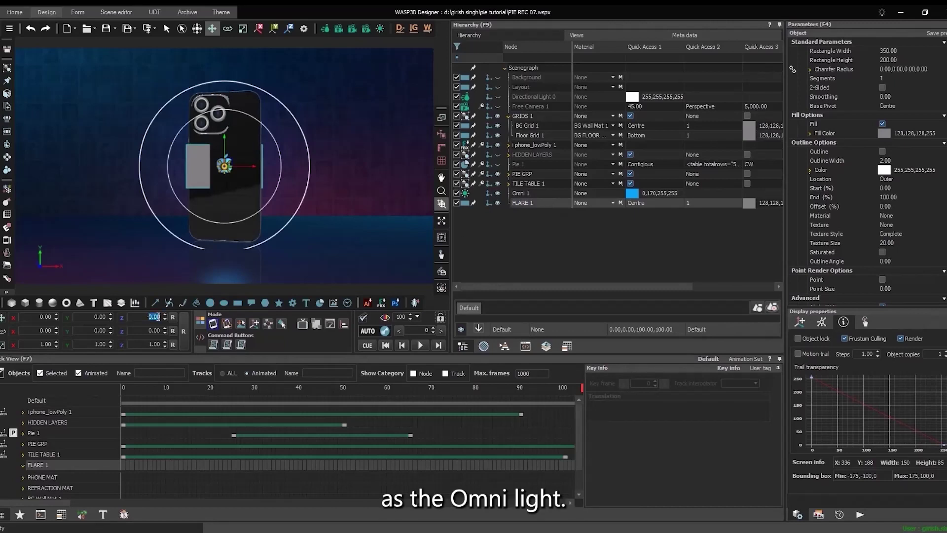
text(-100)
key(Return)
click(900, 51)
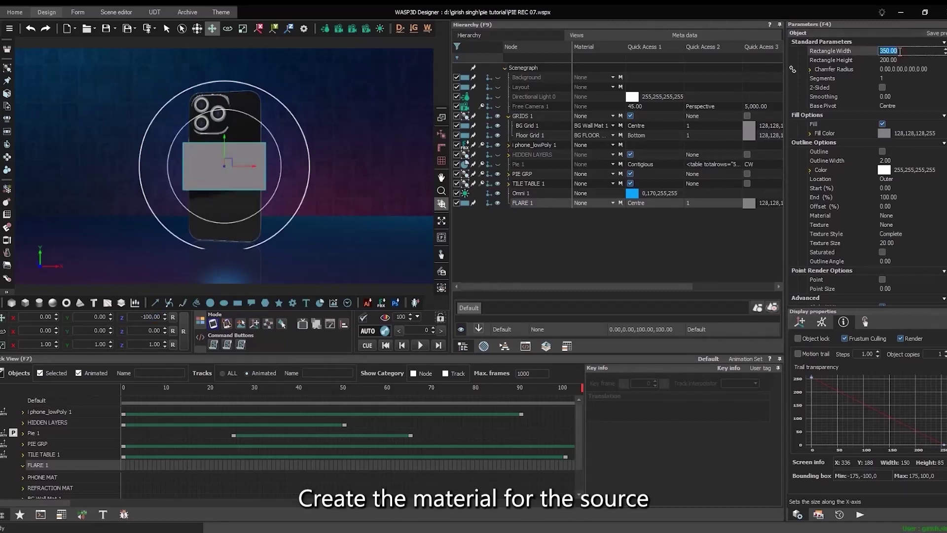
text(30)
key(Return)
click(891, 60)
text(30)
key(Return)
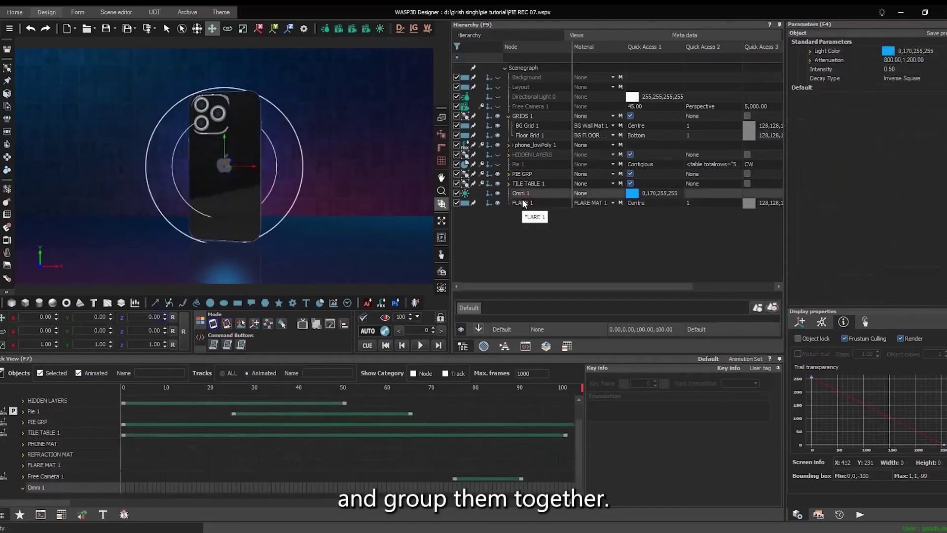
Group Omni 1 and FLARE 1 together and rename the group FLARE GRP 1
ctrl+click(524, 203)
key(ctrl+g)
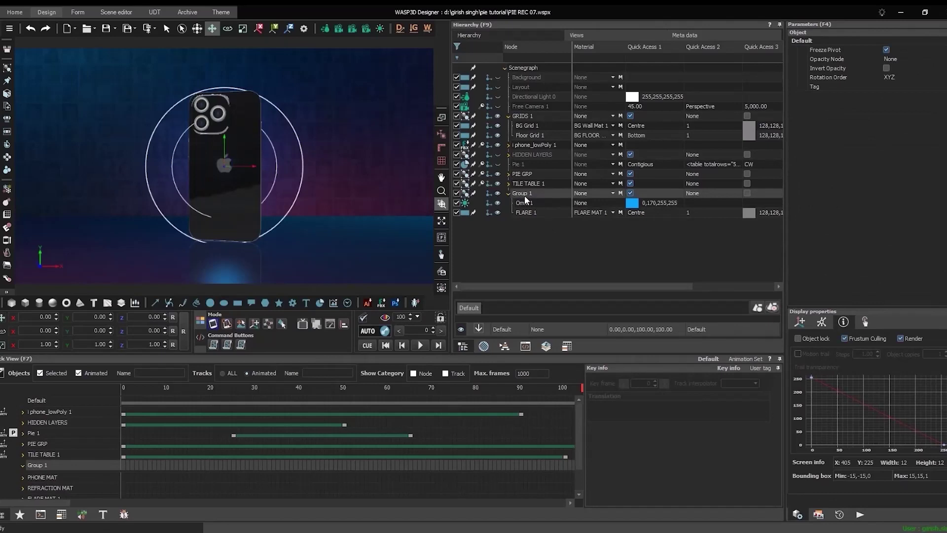
double_click(523, 193)
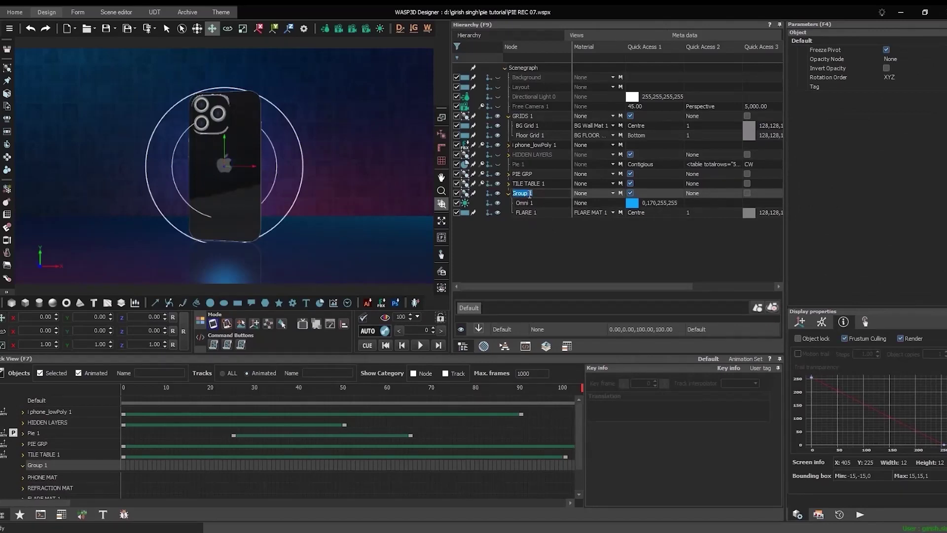
text(FLARE MAT 1)
key(BackSpace)
key(BackSpace)
text(GRP 1)
key(Return)
click(509, 193)
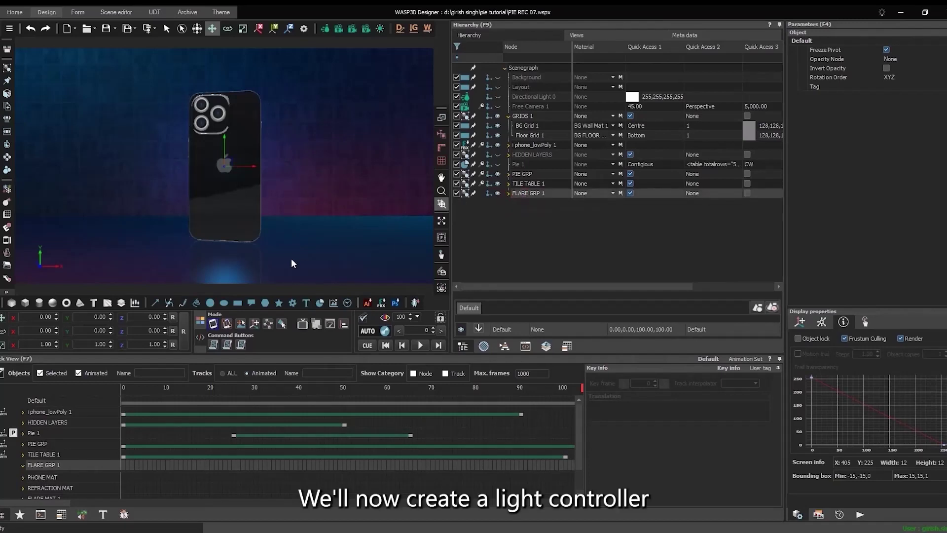
Create a sphere as the light controller and rename it FLARE CONTROLLER
click(52, 303)
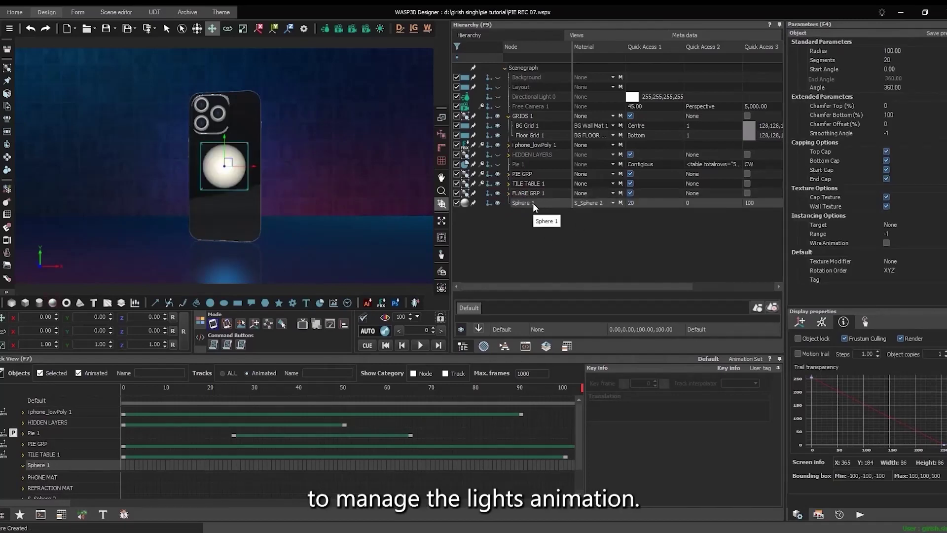
double_click(533, 203)
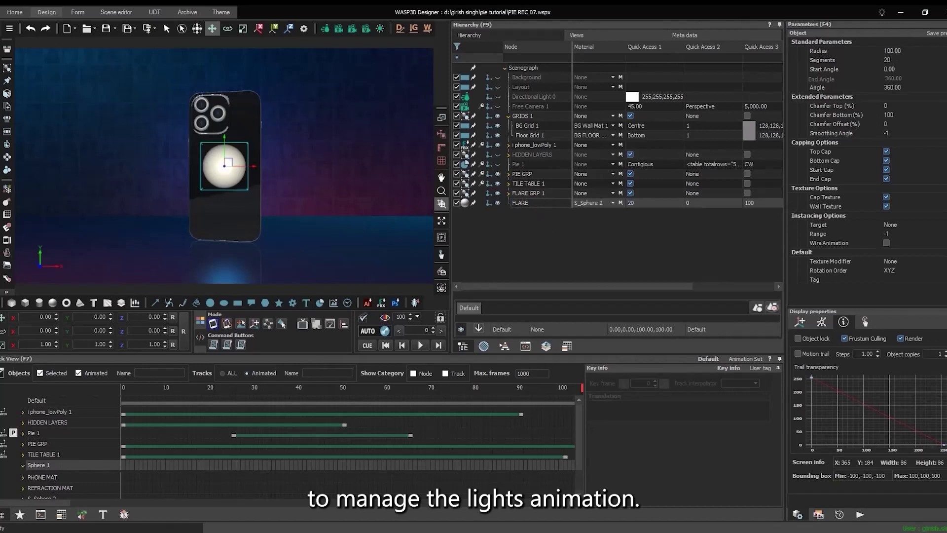
text(FLARE CONTROLLER)
key(Return)
Parent FLARE GRP 1 under FLARE CONTROLLER 1 and offset the group to X 330
click(525, 194)
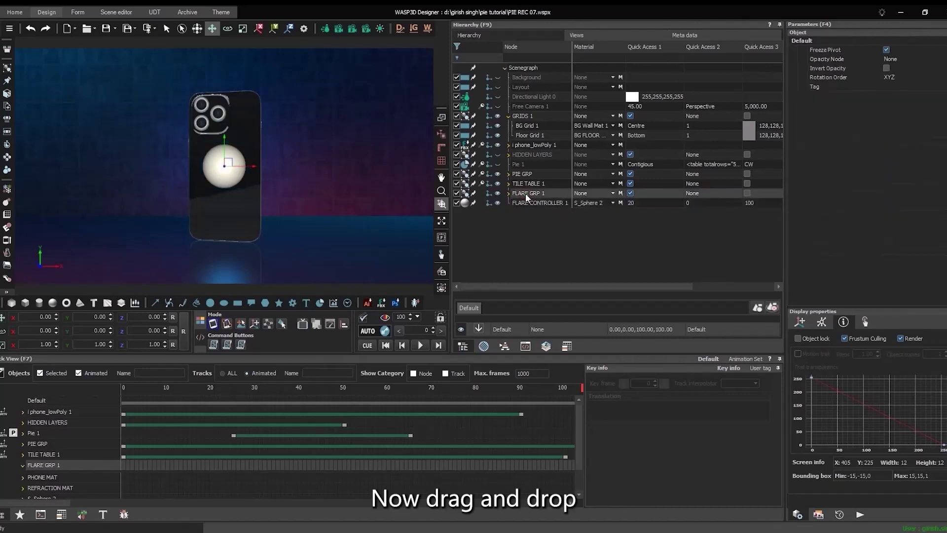
drag(525, 193, 536, 202)
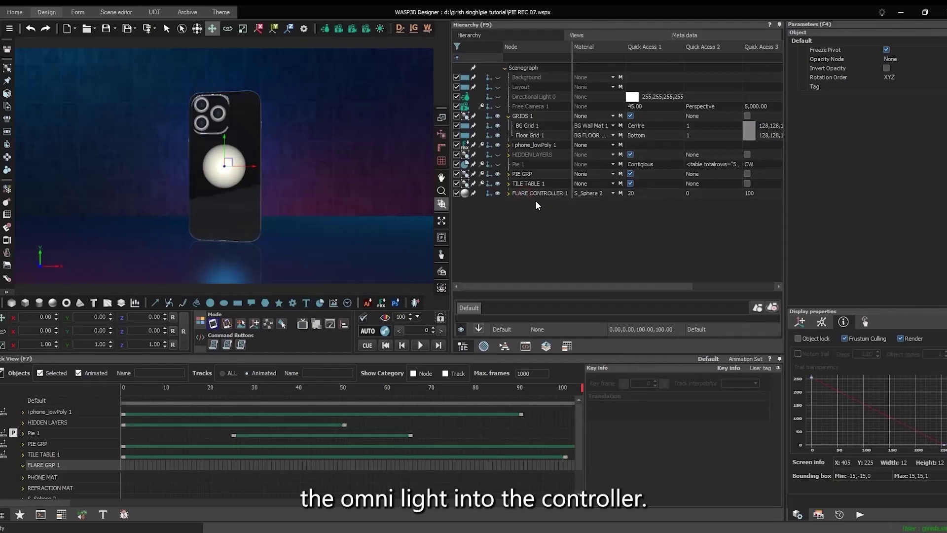
click(508, 193)
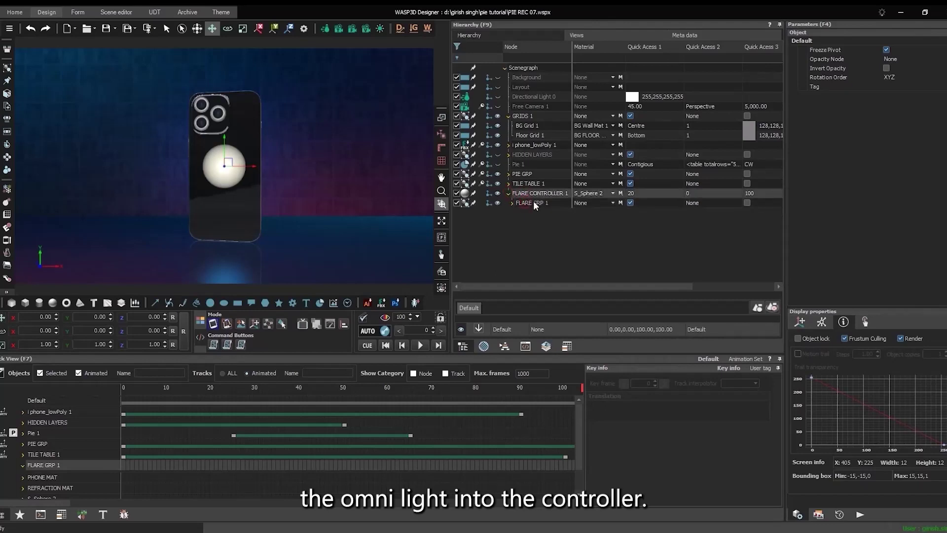
click(45, 317)
text(330)
key(Return)
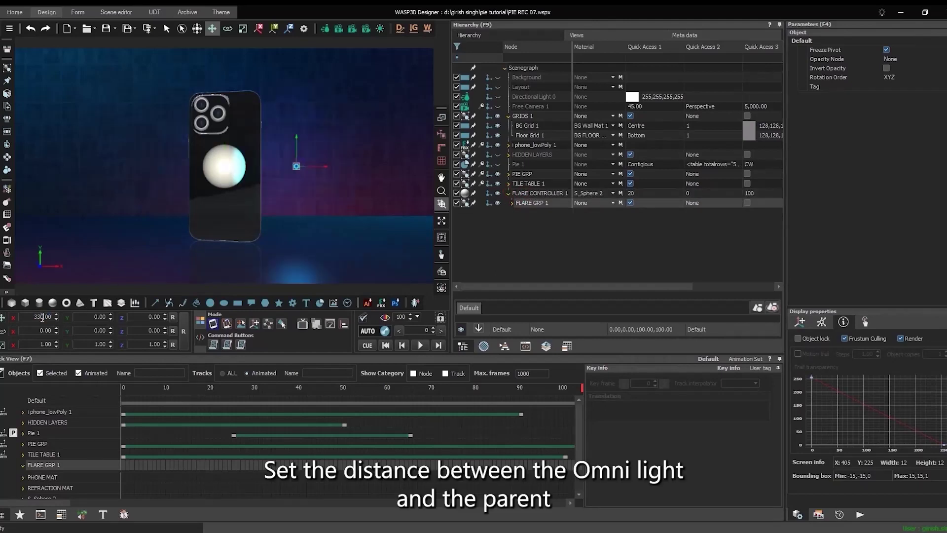
Set the FLARE CONTROLLER 1 sphere's radius to 30
click(539, 192)
click(902, 50)
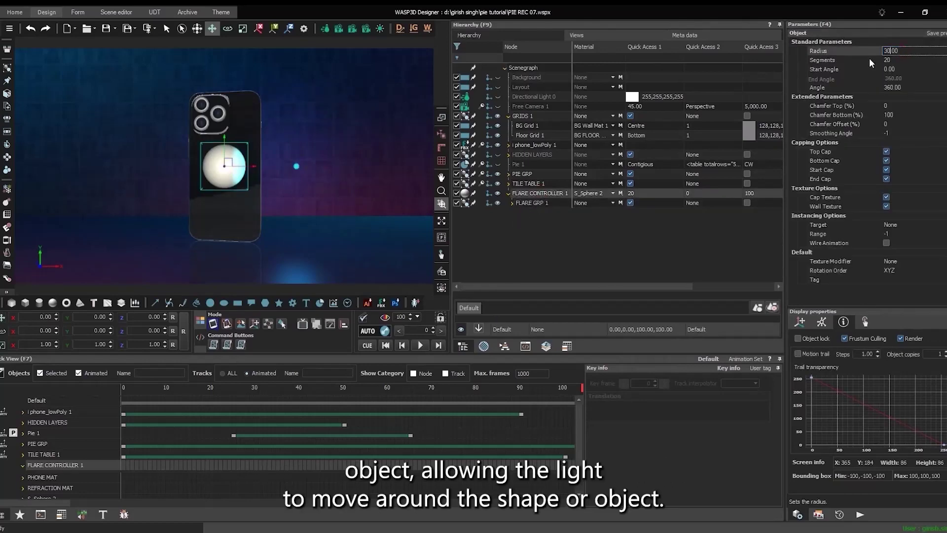
text(30)
key(Return)
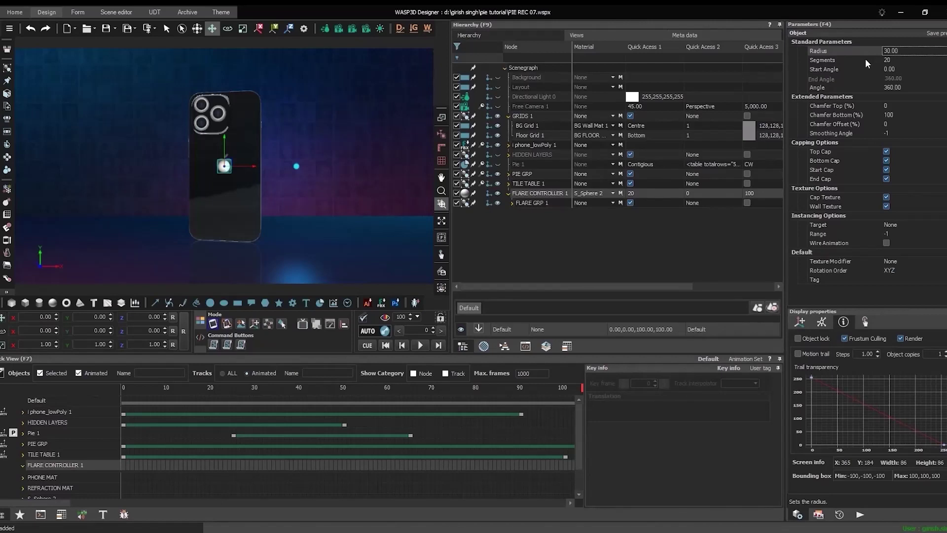
For FLARE 1, enable the motion trail with 30 object copies, disable frustum culling, and lower the trail transparency curve's start to about 200
click(512, 201)
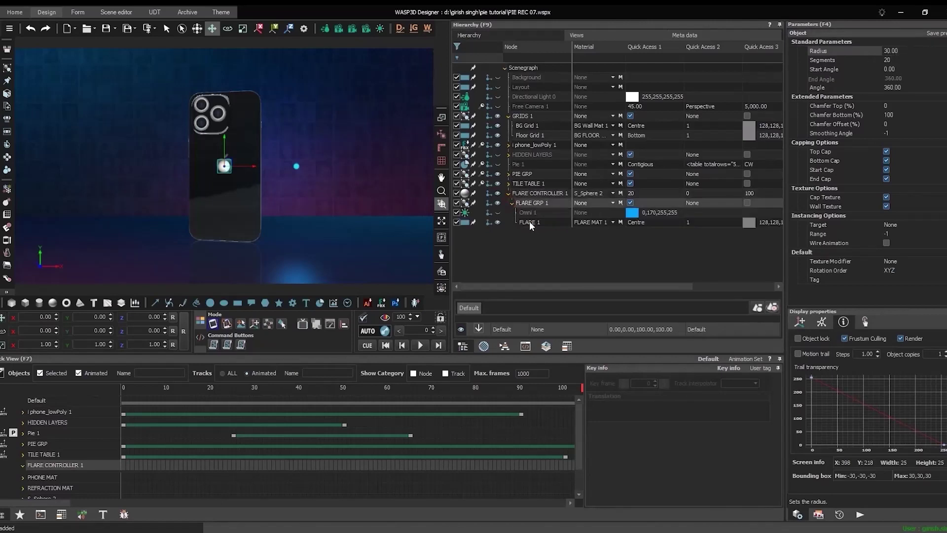
click(529, 221)
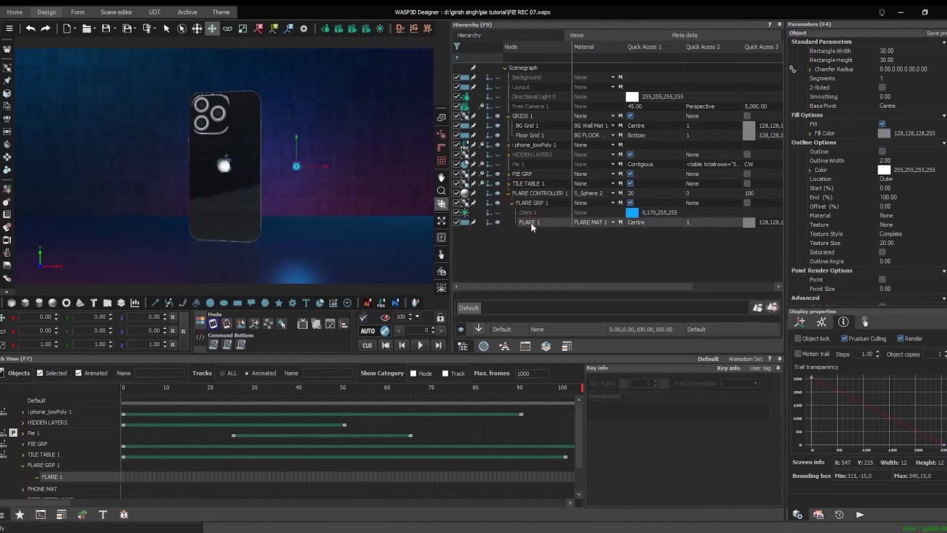
click(798, 353)
click(845, 338)
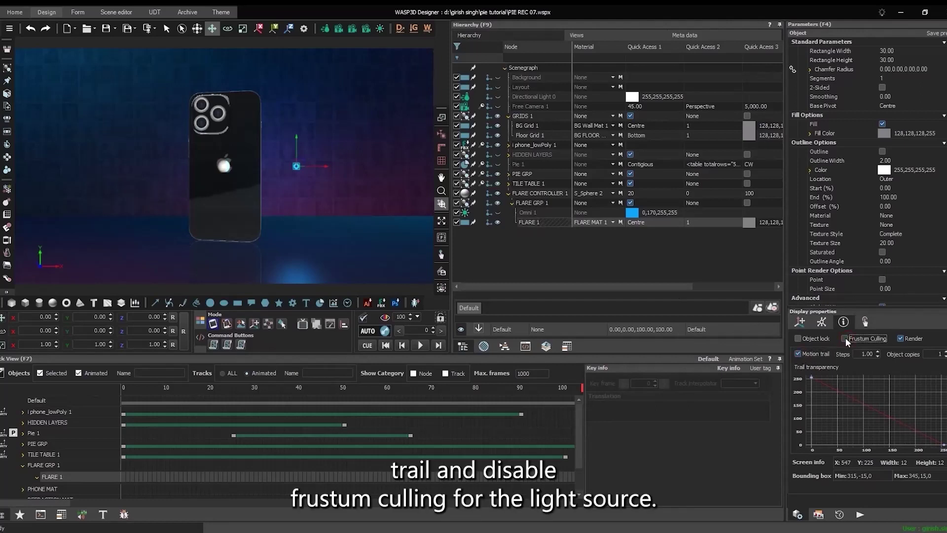
double_click(940, 354)
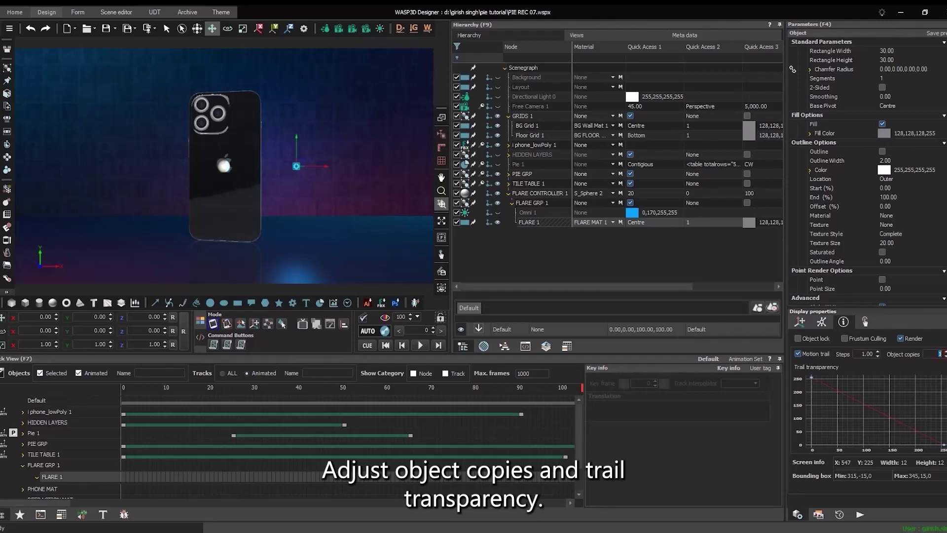
text(30)
drag(812, 382, 812, 394)
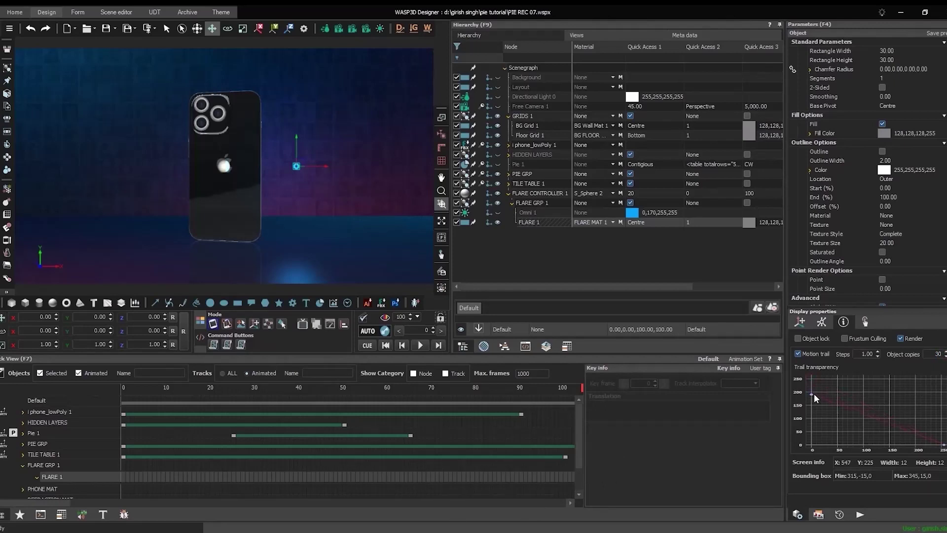
Set FLARE 1's billboard axis to Y
click(821, 323)
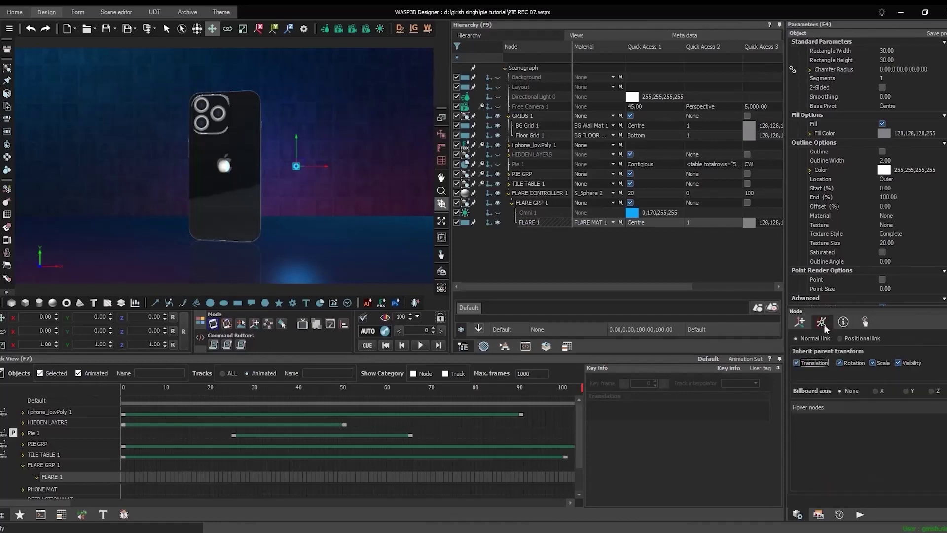
click(906, 391)
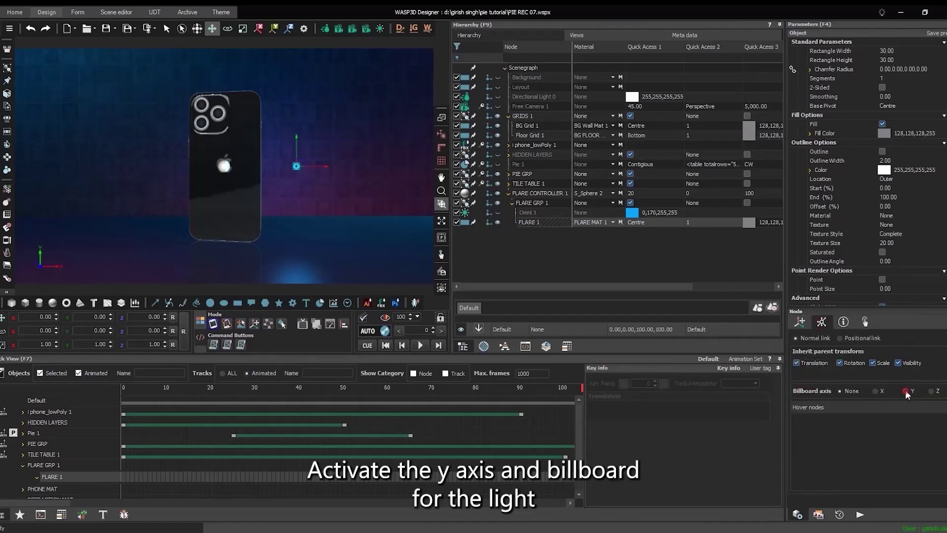
click(533, 245)
click(528, 201)
Animate FLARE CONTROLLER 1's Y rotation to 360 at frame 60 using automatic keying
click(538, 193)
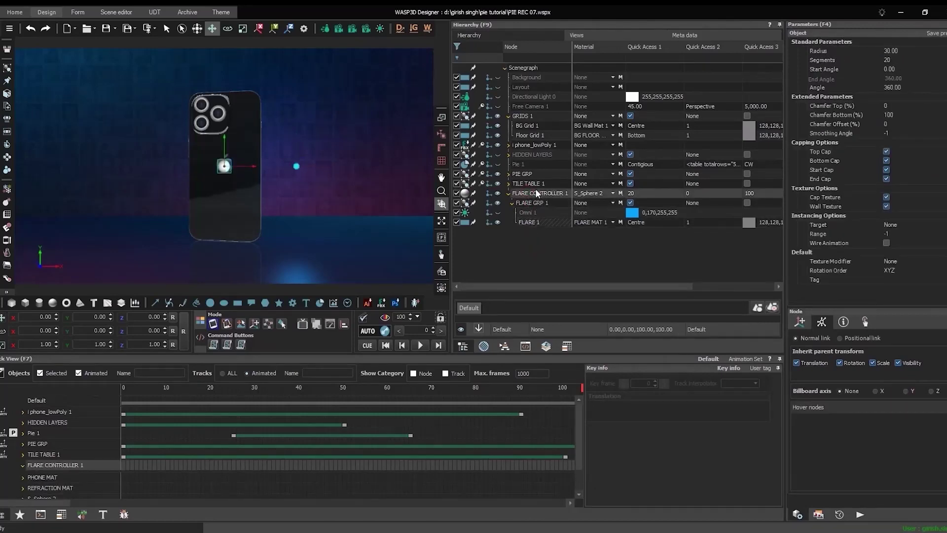
drag(98, 330, 123, 341)
right_click(111, 328)
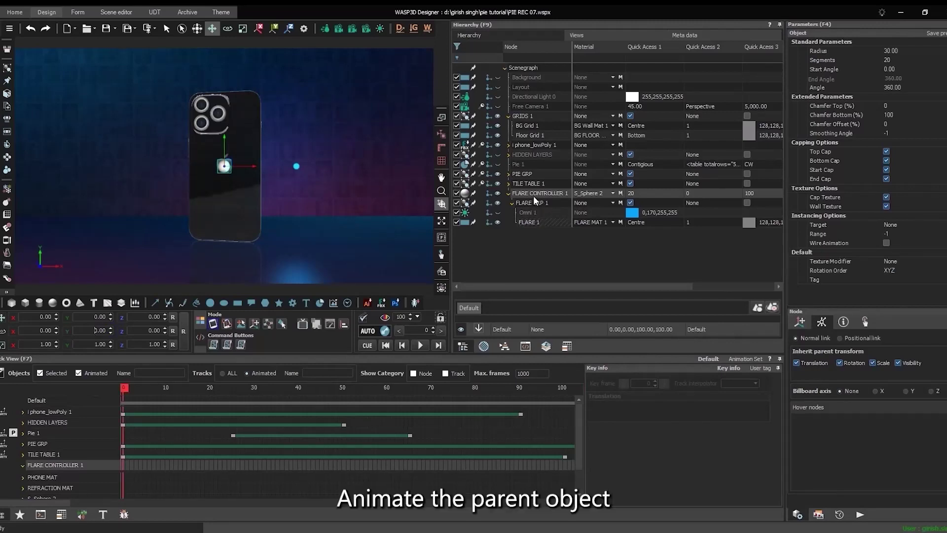
key(n)
click(100, 330)
key(Return)
click(389, 389)
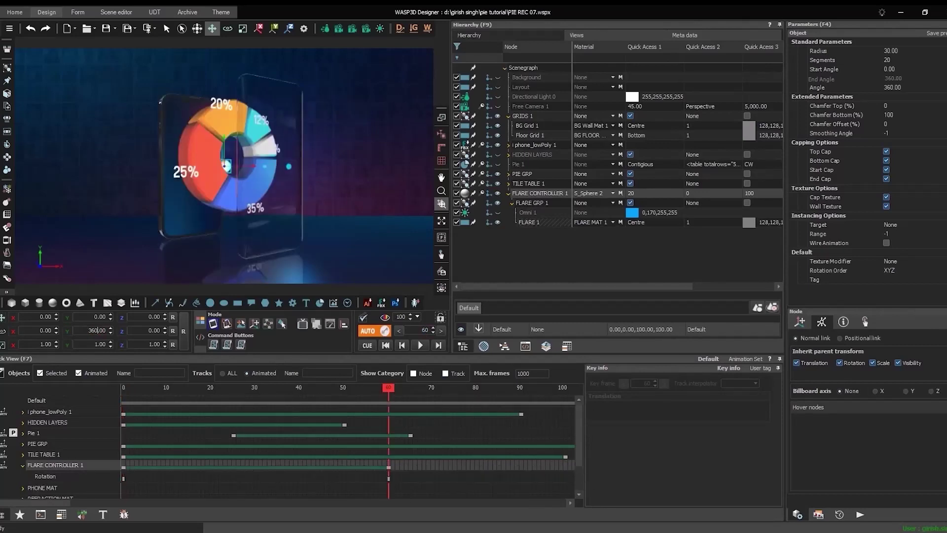
Adjust the controller's rotation track from its frame 60 key, set its X rotation to 30, and play the animation
right_click(42, 475)
right_click(387, 473)
mouse_move(409, 479)
mouse_move(468, 515)
click(604, 523)
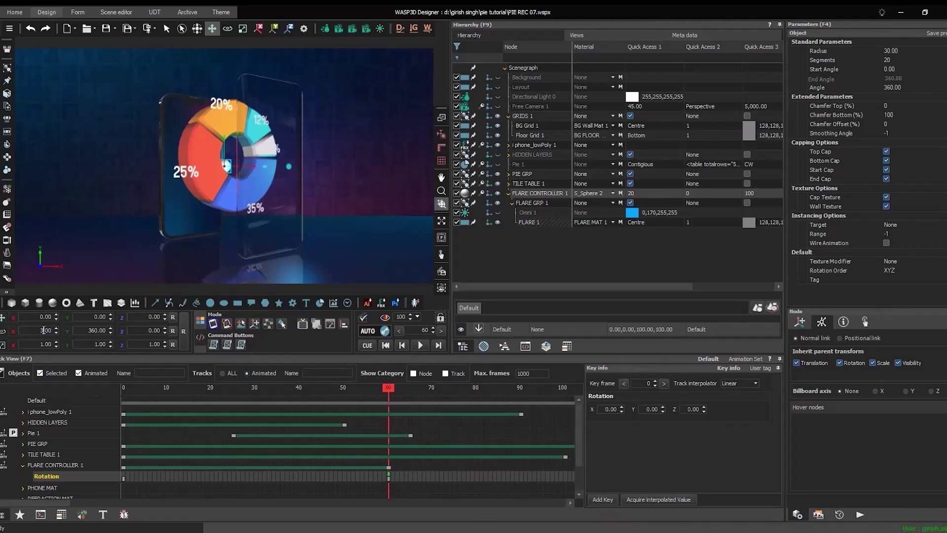
key(space)
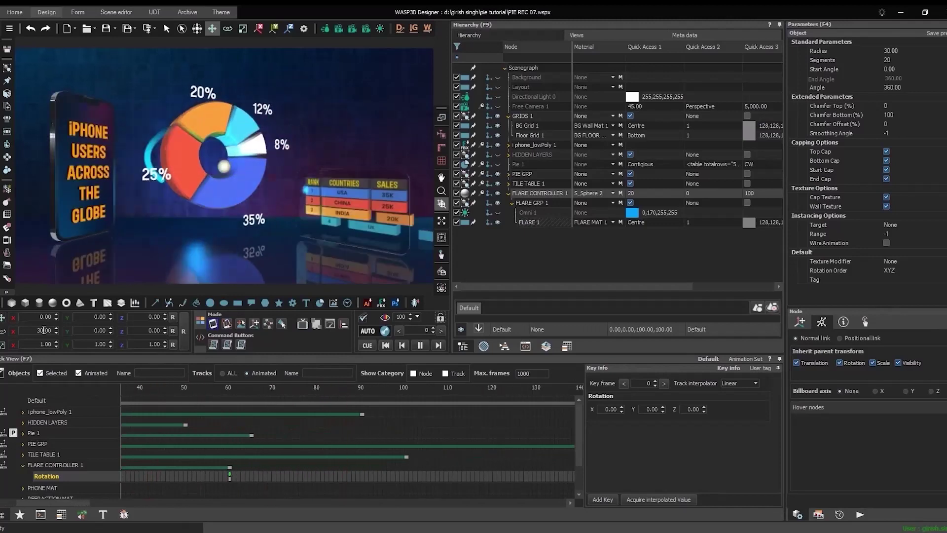
key(space)
key(space)
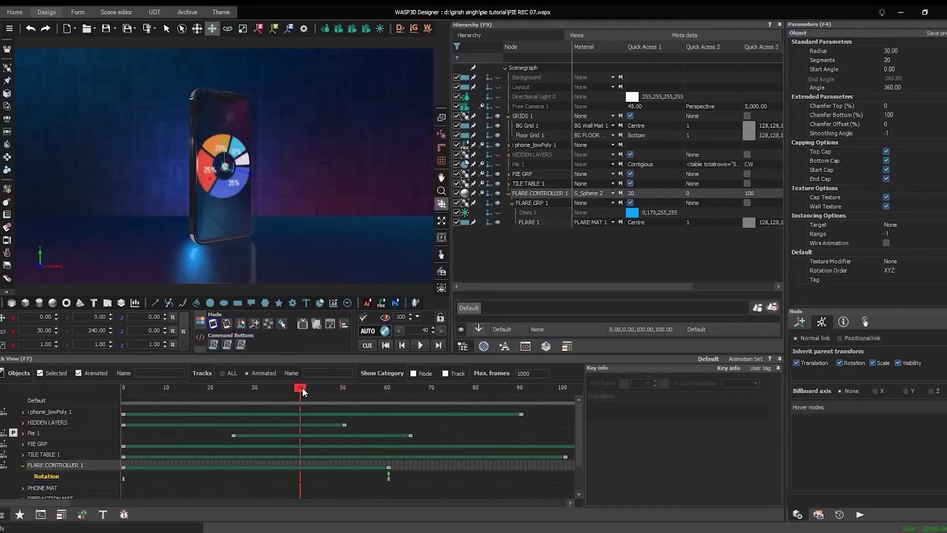
With automatic keying on, add translation keys for FLARE CONTROLLER 1 at frames 40 and 65
key(n)
click(104, 317)
click(123, 489)
double_click(647, 383)
text(65)
Key the controller's translation at frame 65 to X -180 and Z 130
double_click(426, 330)
text(65)
key(Return)
double_click(157, 320)
text(130)
key(Return)
text(-180)
key(Return)
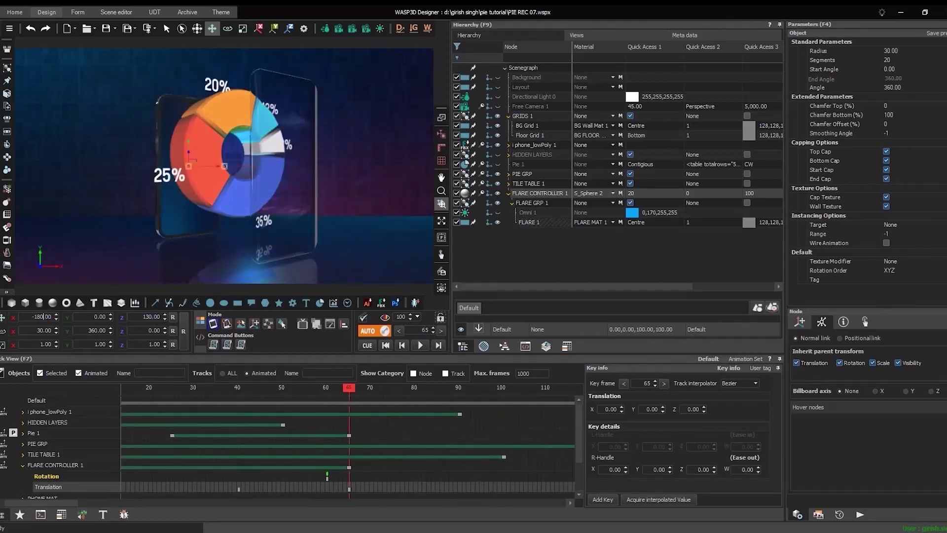
Key the controller's Z position to 110 at frame 75, and its translation to X -680 and Z 130 at frame 90
click(153, 316)
double_click(426, 330)
text(90)
key(Return)
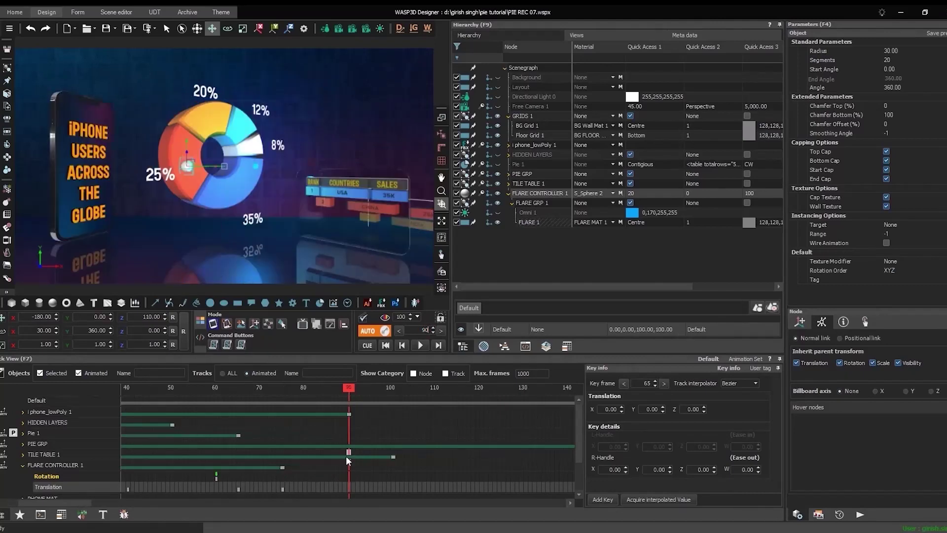
click(158, 317)
key(Return)
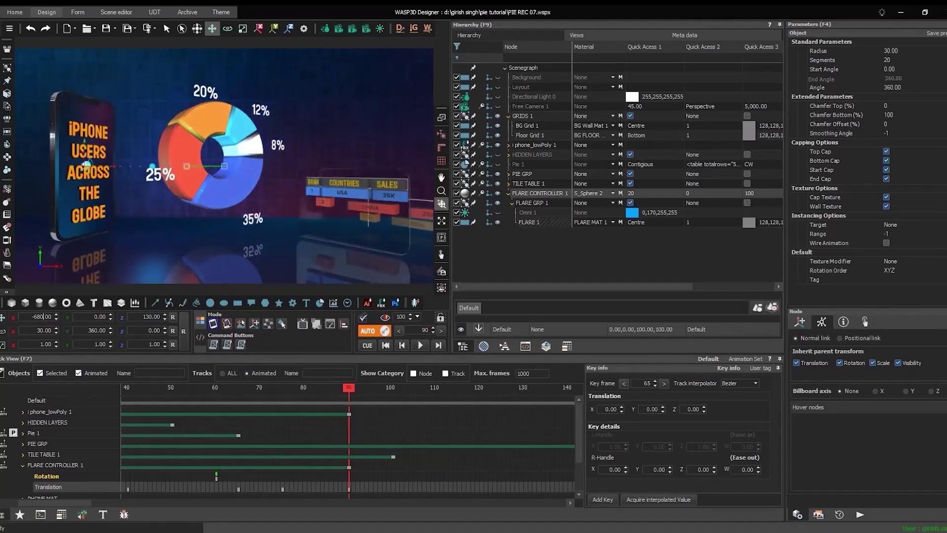
Hide the controller sphere and hold its translation at X -680 and Z 130 with a key at frame 200
click(497, 192)
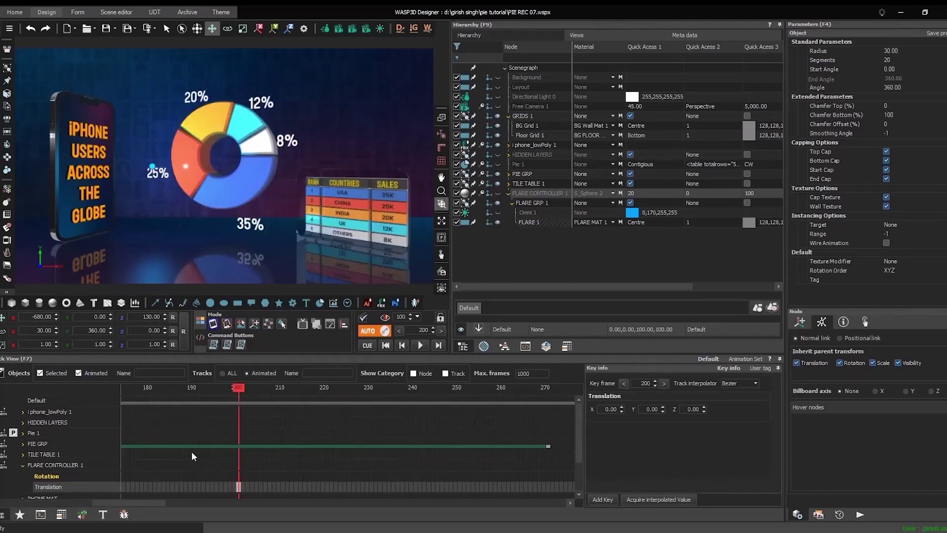
click(45, 317)
key(Return)
Key the controller's X position to -25 at frame 260
click(426, 329)
text(260)
key(Return)
double_click(44, 316)
text(-25)
key(Return)
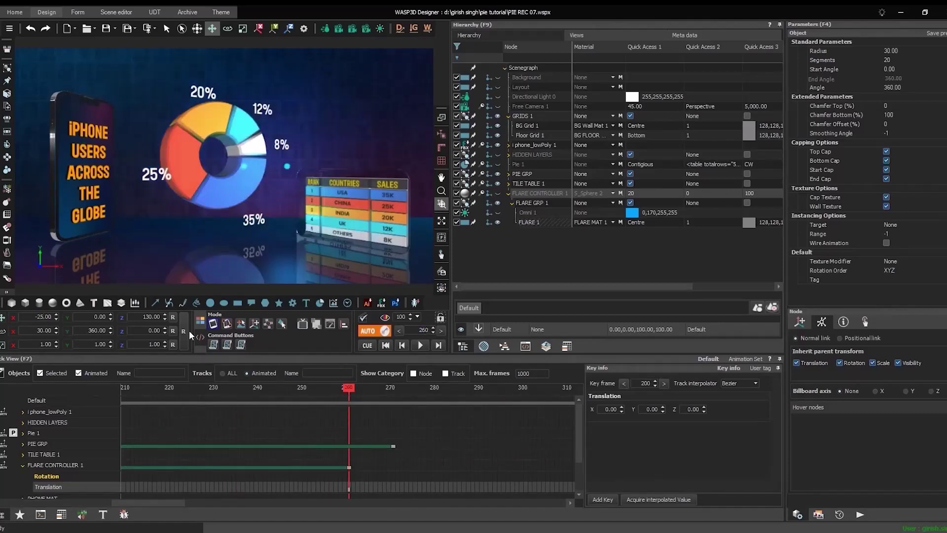
Set the controller's Z position to 300 and Y position to 60 at frame 260, and play the animation
double_click(152, 316)
text(300)
key(Return)
double_click(98, 317)
text(60)
key(Return)
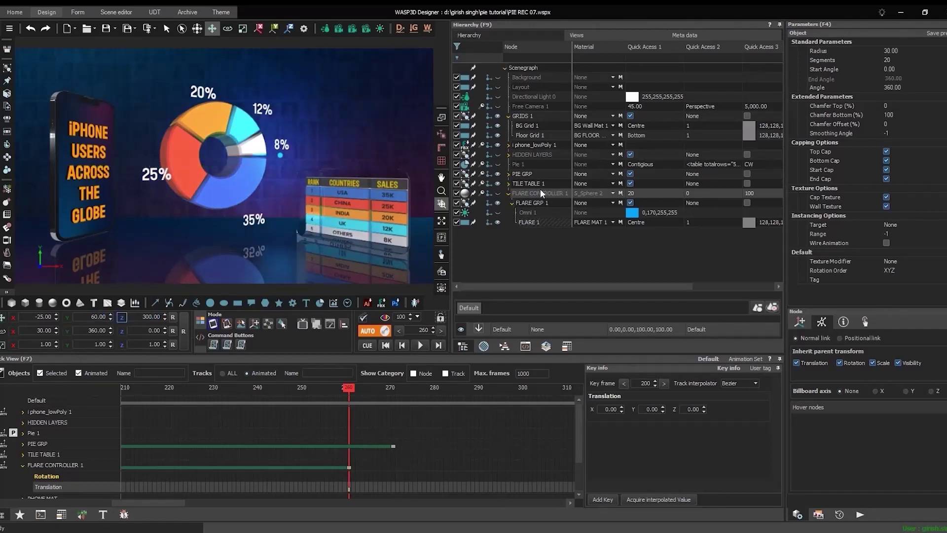
key(space)
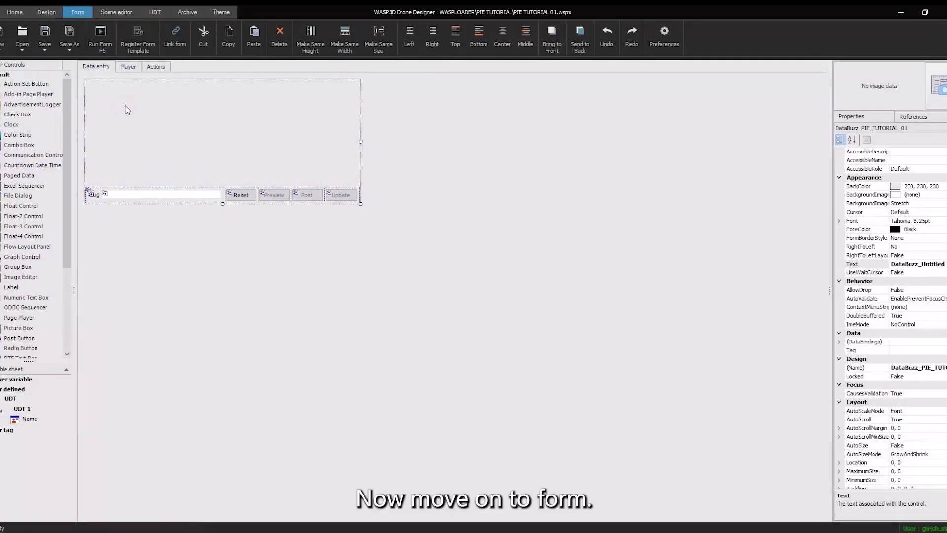
Add a UDT Data Editor to the form's data entry area and link it to PIE UDT
drag(66, 261, 176, 137)
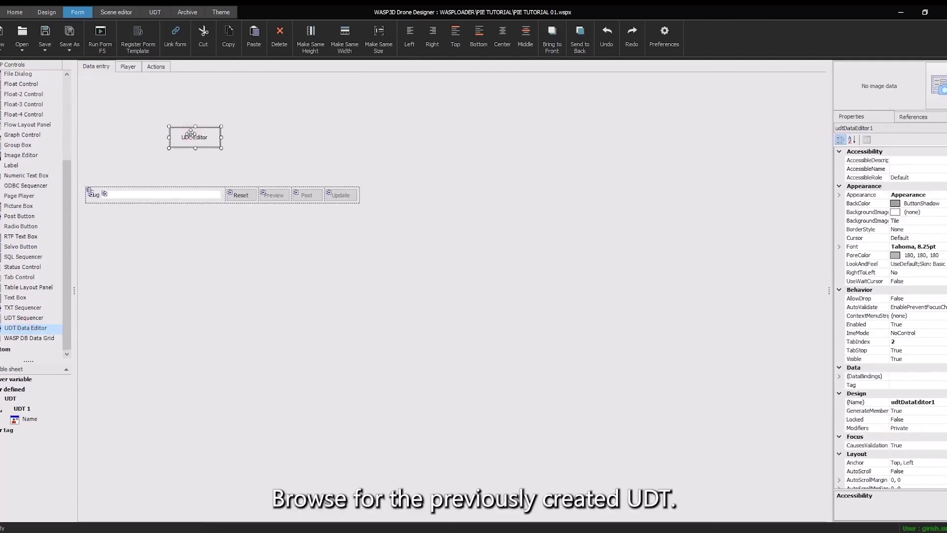
scroll(890, 316, down, 9)
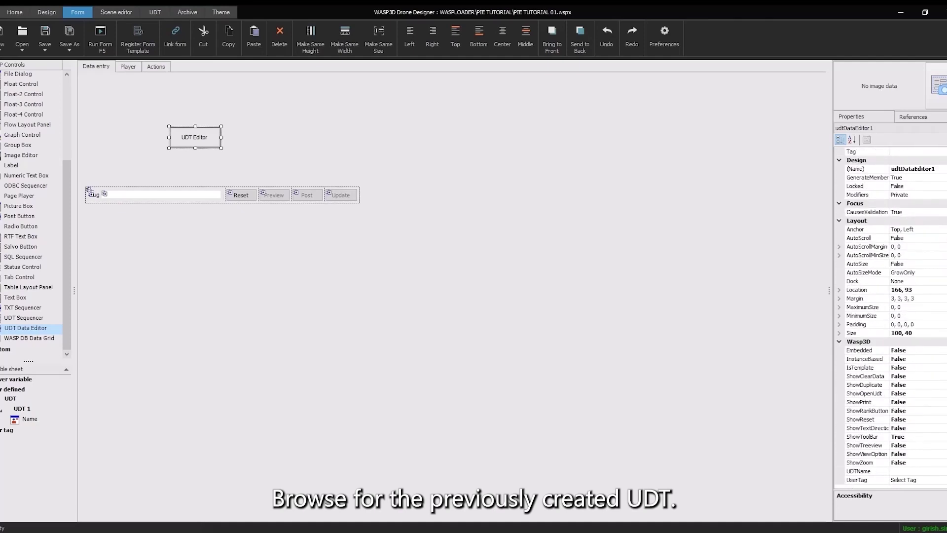
click(917, 471)
click(943, 472)
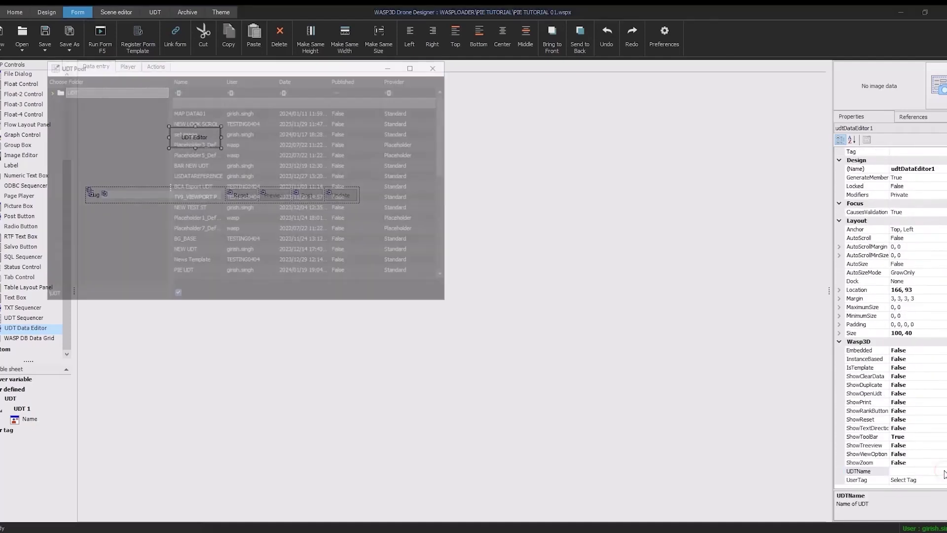
click(188, 90)
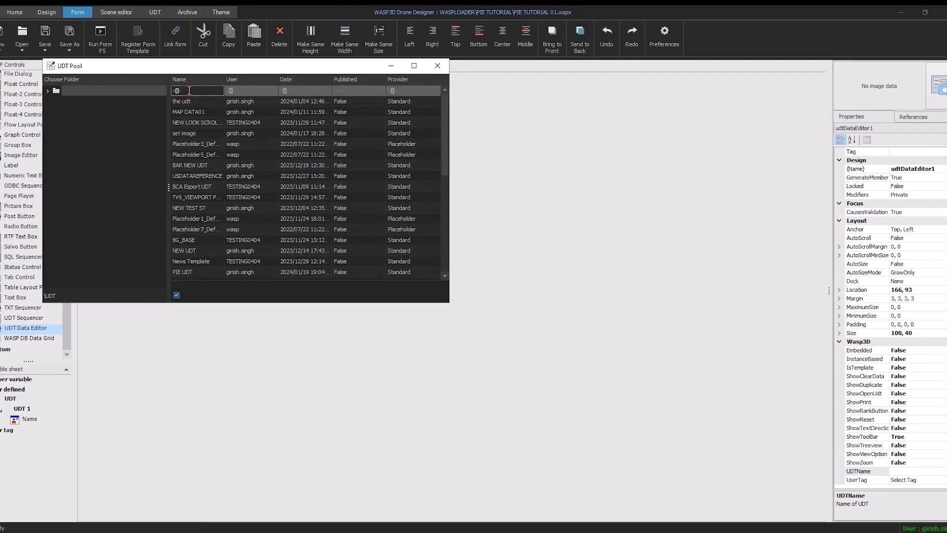
text(pie)
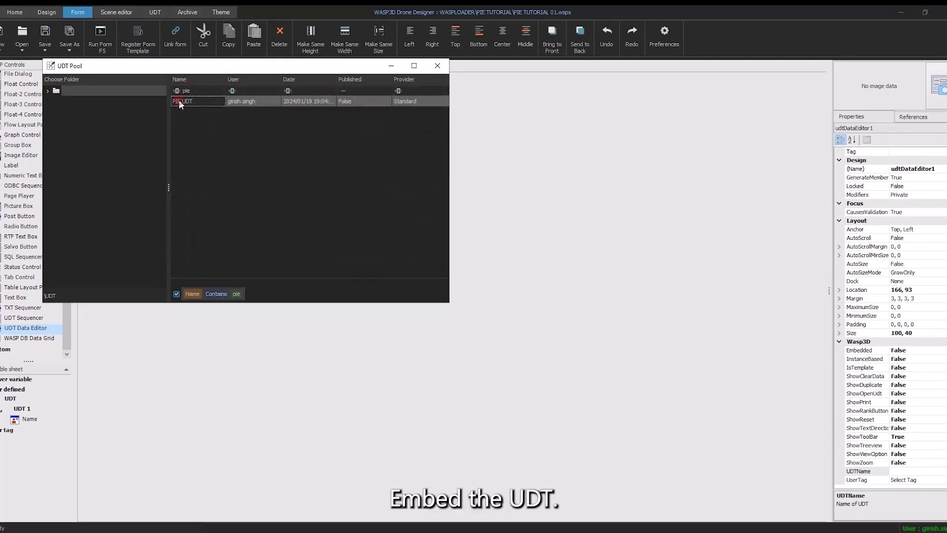
double_click(179, 100)
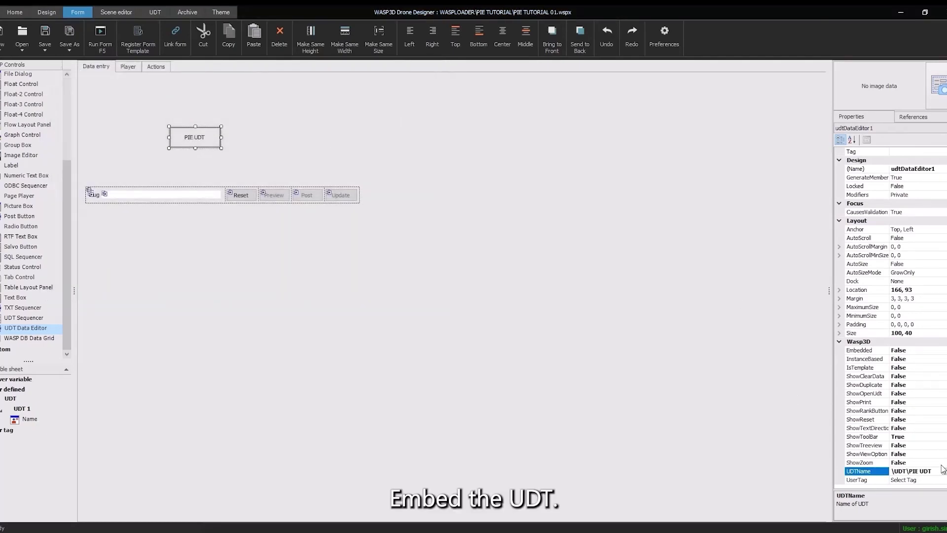
Embed the UDT data editor in the data entry form and dock it to the form's top edge
click(934, 351)
click(944, 351)
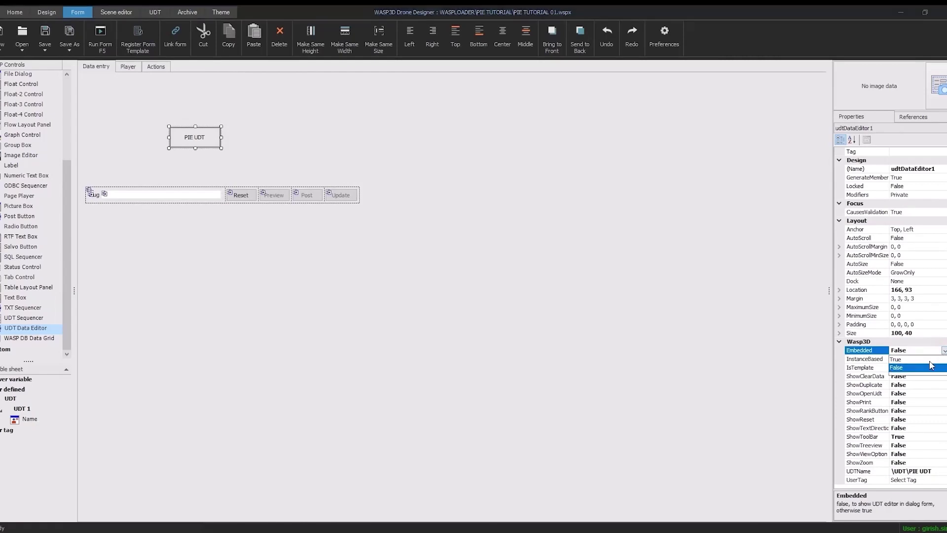
click(924, 361)
click(922, 463)
scroll(943, 311, up, 2)
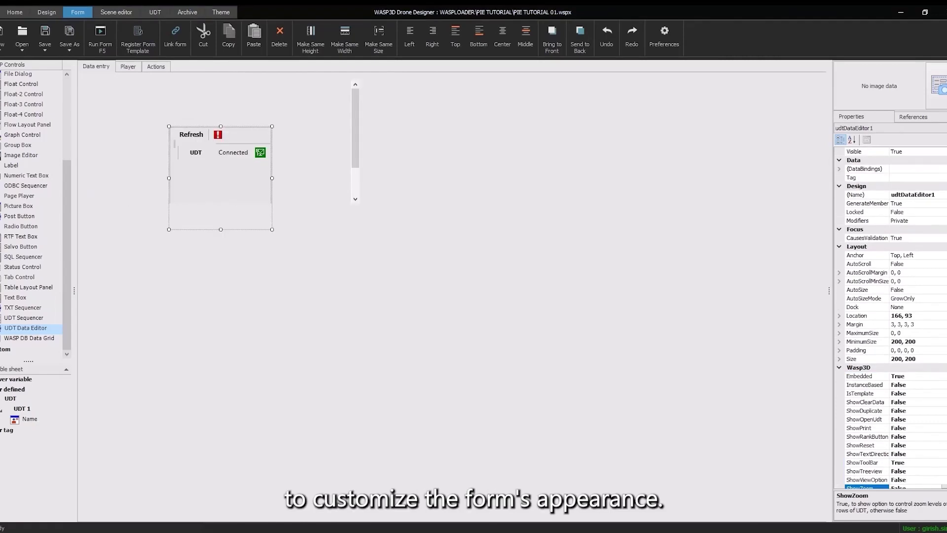
click(909, 316)
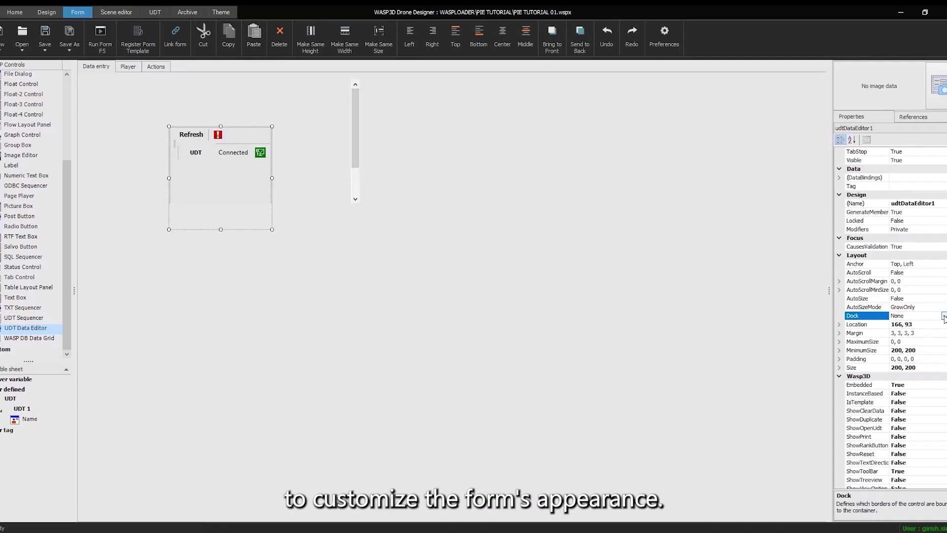
click(944, 316)
click(924, 328)
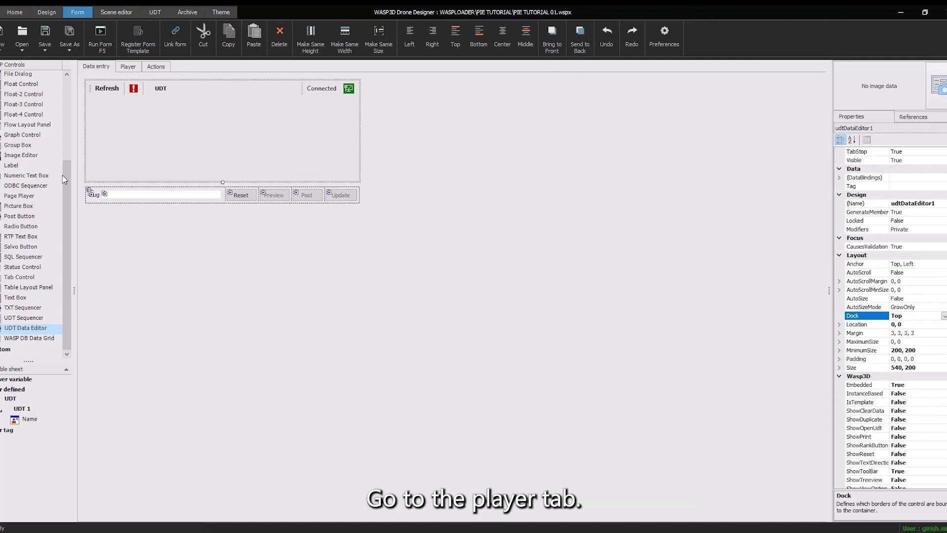
Add an Action Set Button to the upper-left area of the form's player page, above the playback controls
drag(63, 178, 67, 96)
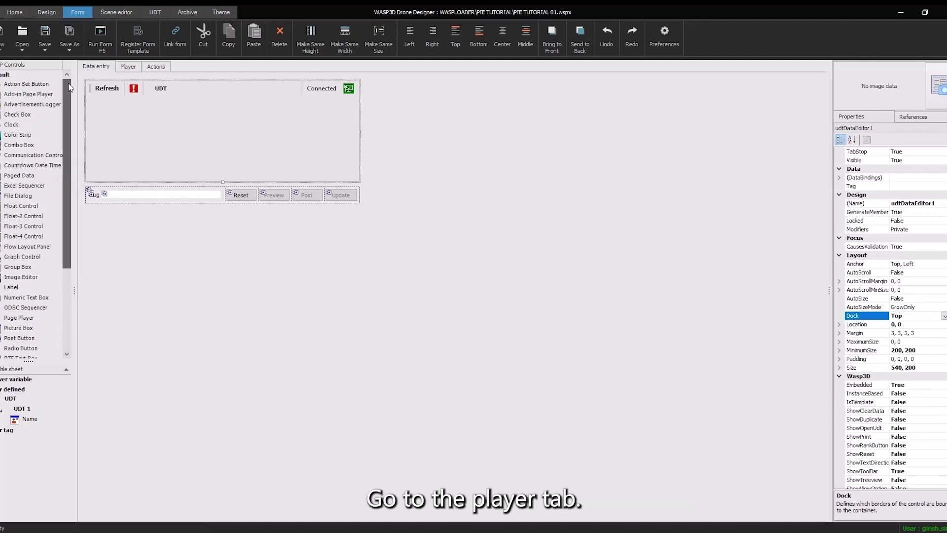
click(127, 66)
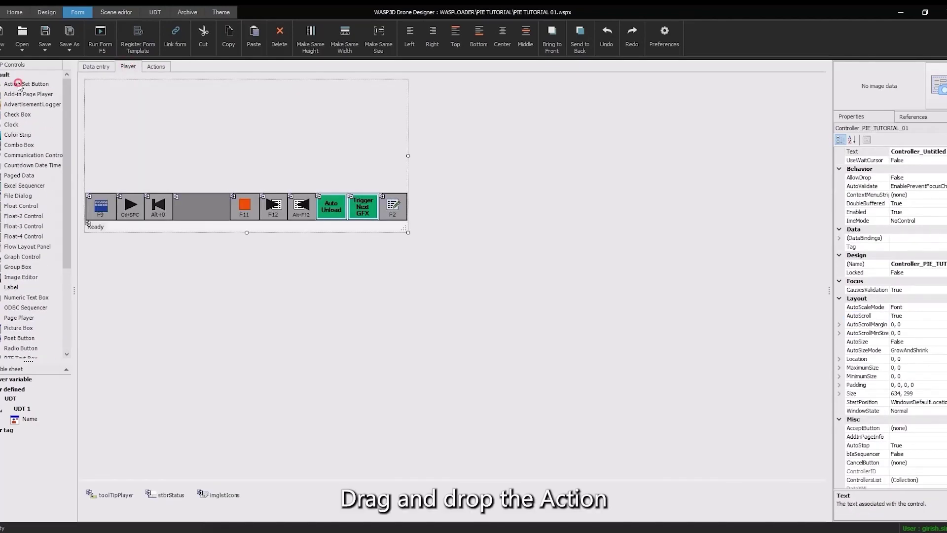
drag(19, 84, 115, 98)
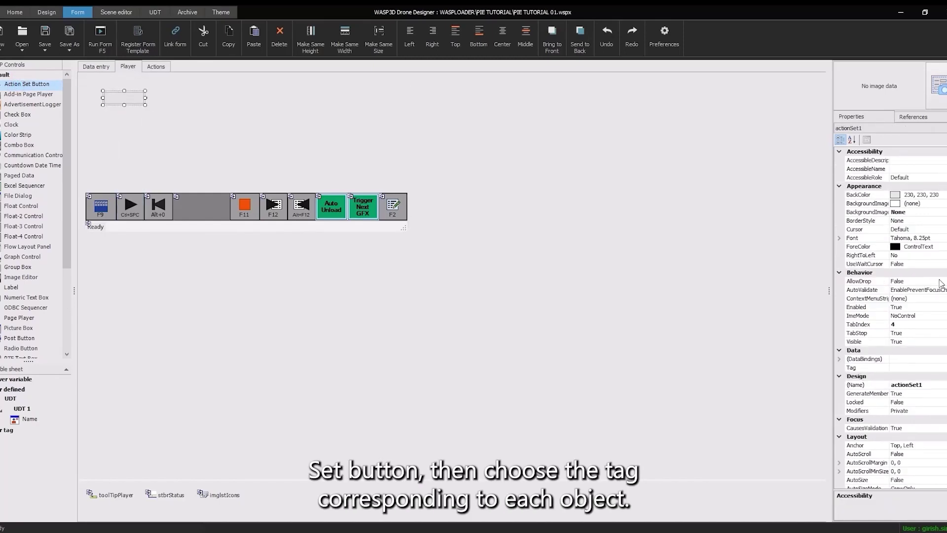